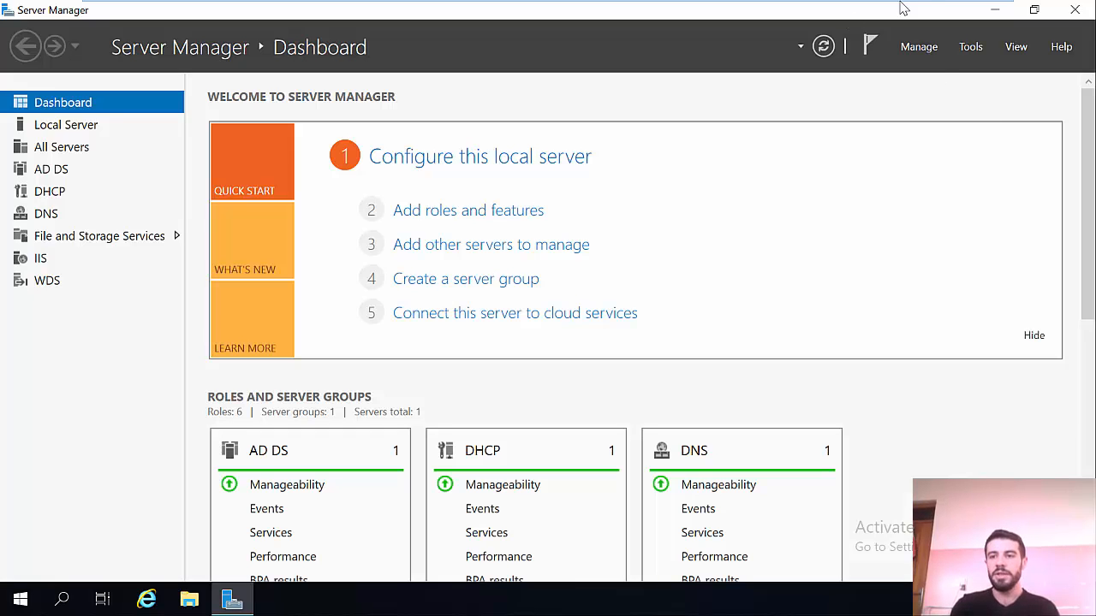
Step: Minimize Server Manager to reveal the desktop with the hr and tex folders
{"action": "left_click", "coordinate": [995, 10]}
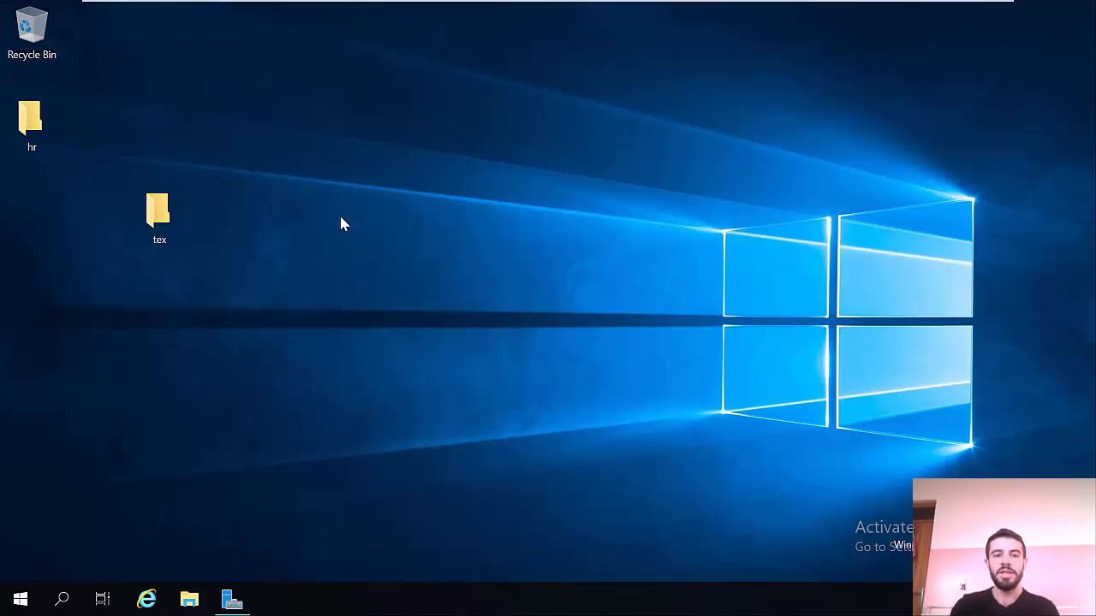
Step: Create a new desktop folder named 'cihan' and open its Properties dialog
{"action": "right_click", "coordinate": [334, 241]}
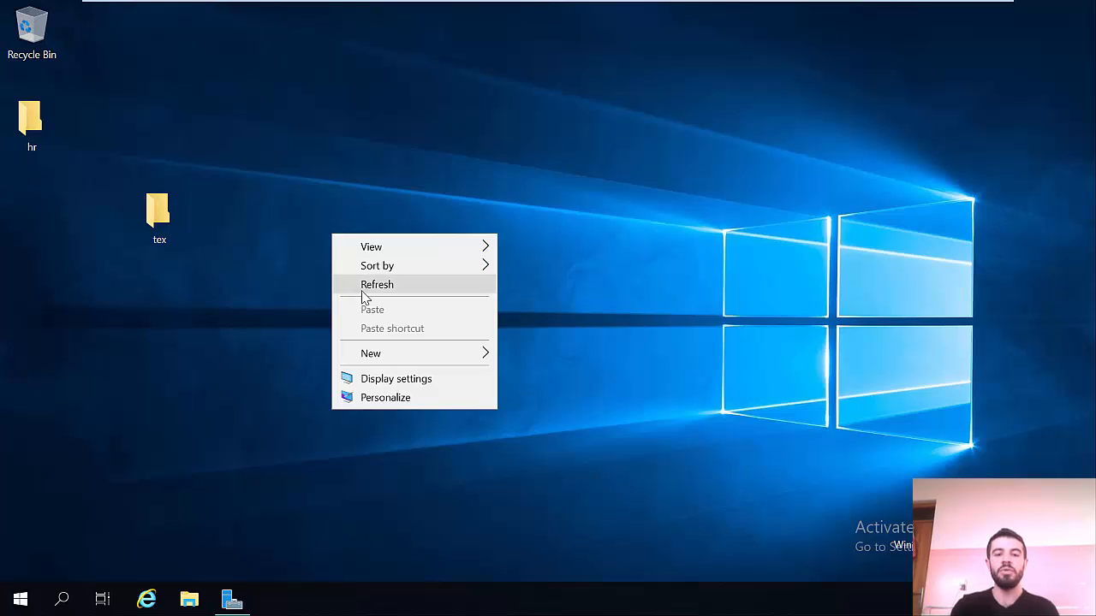
{"action": "mouse_move", "coordinate": [437, 354]}
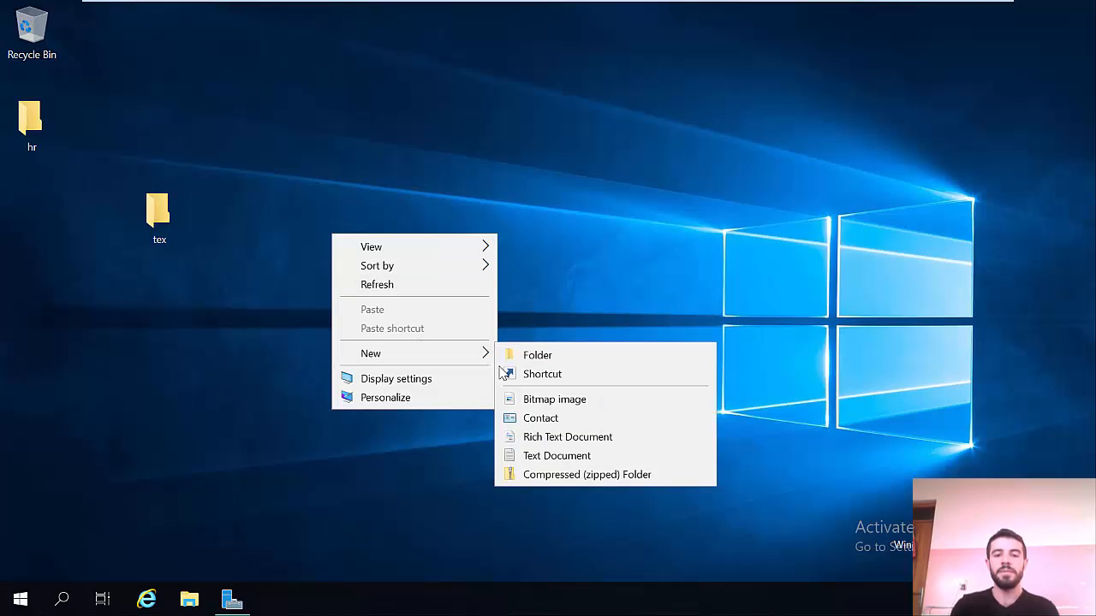
{"action": "left_click", "coordinate": [551, 363]}
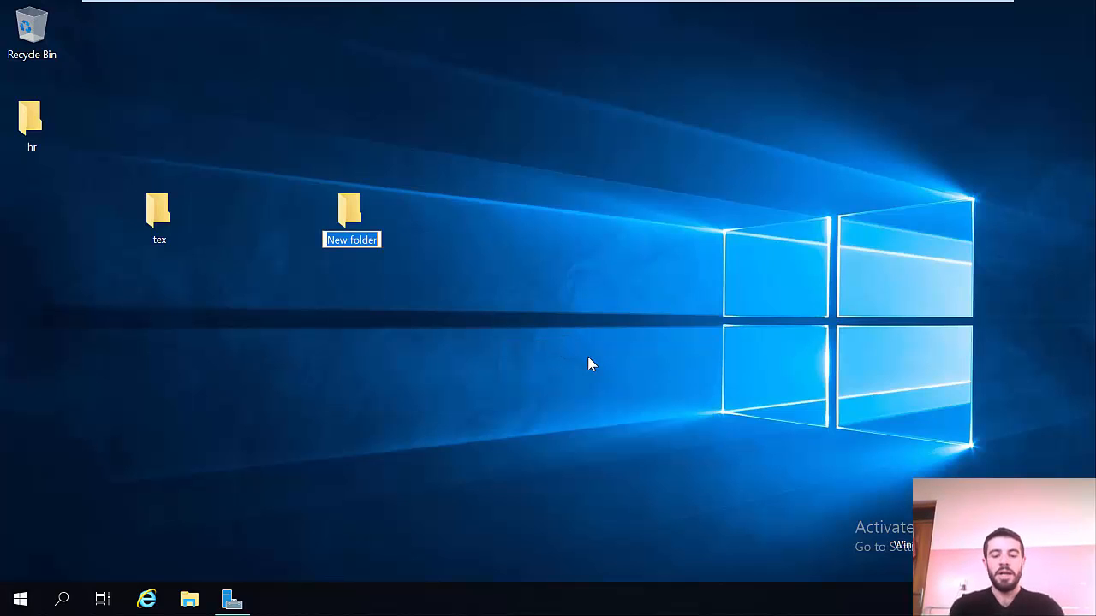
{"action": "type", "text": "cihan"}
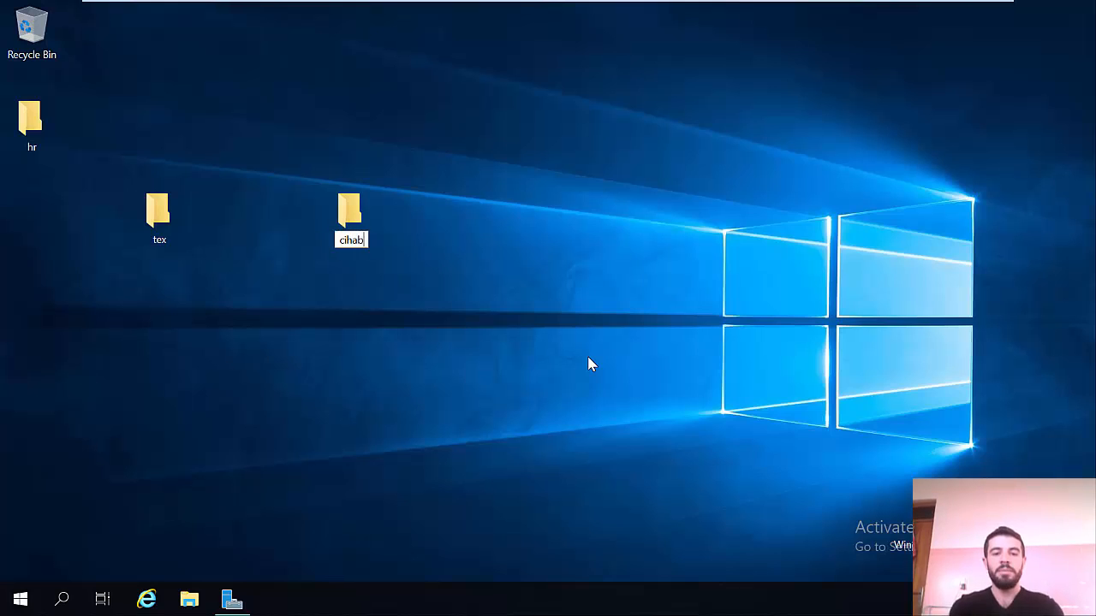
{"action": "key", "text": "Return"}
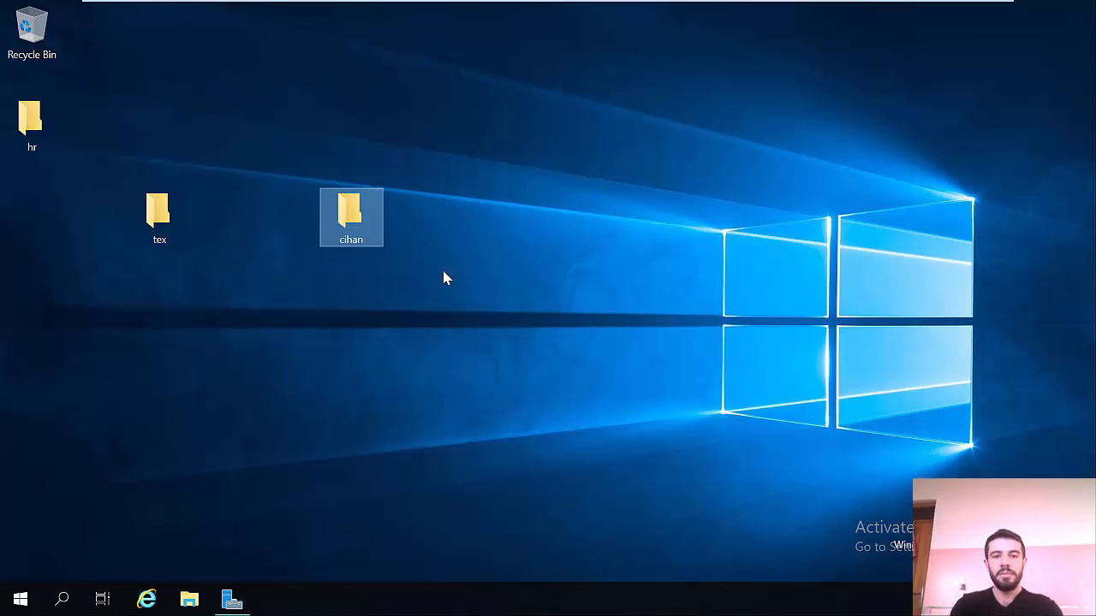
{"action": "right_click", "coordinate": [347, 221]}
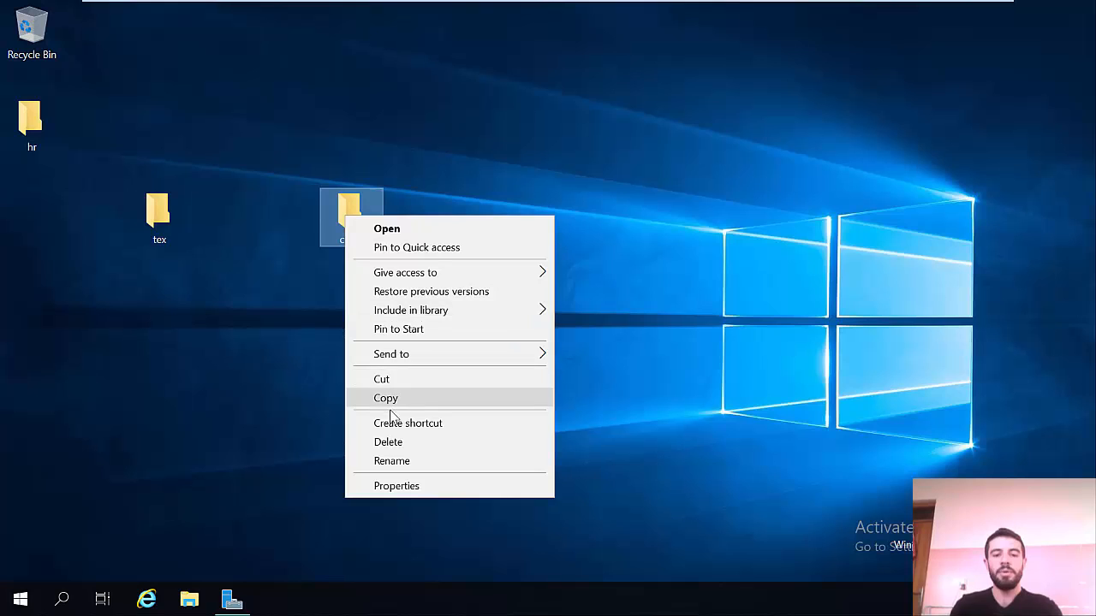
{"action": "left_click", "coordinate": [406, 493]}
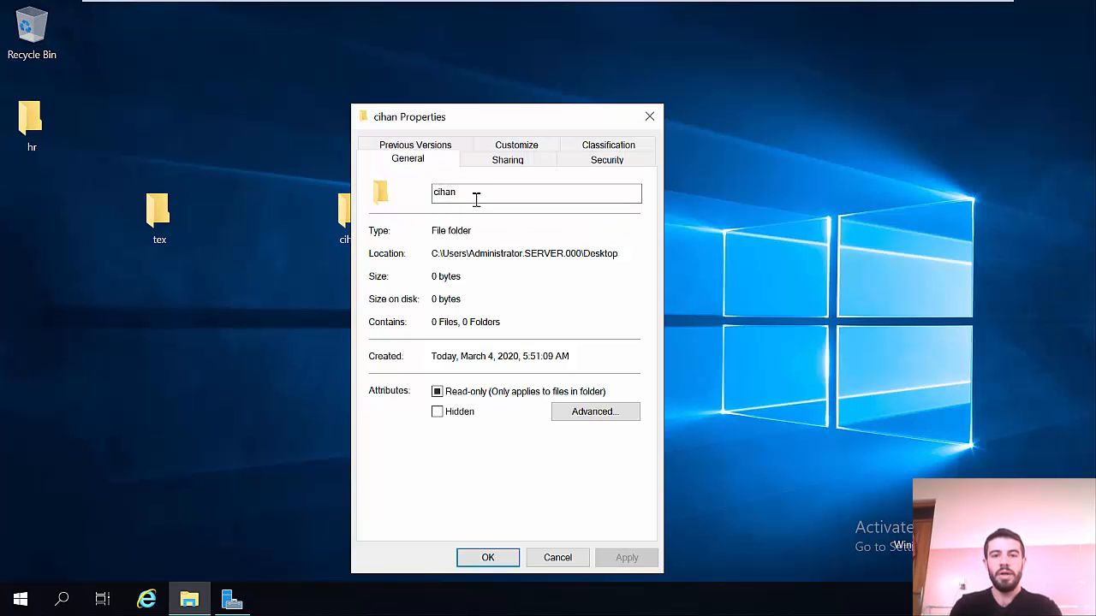
Step: Turn on Advanced Sharing for cihan and remove Everyone from its share permissions
{"action": "left_click", "coordinate": [506, 167]}
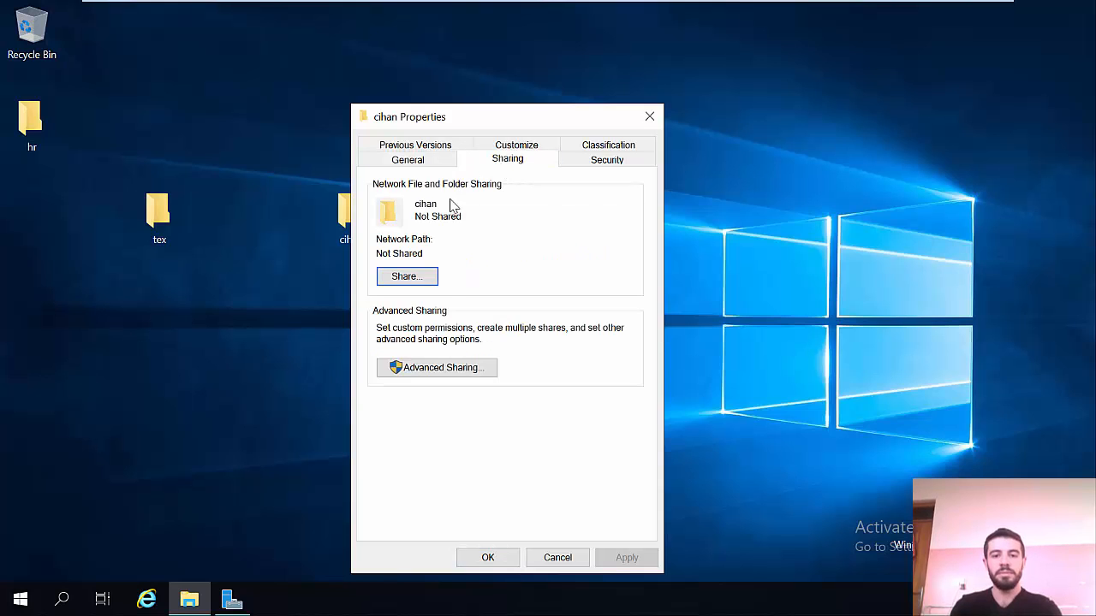
{"action": "left_click", "coordinate": [436, 368]}
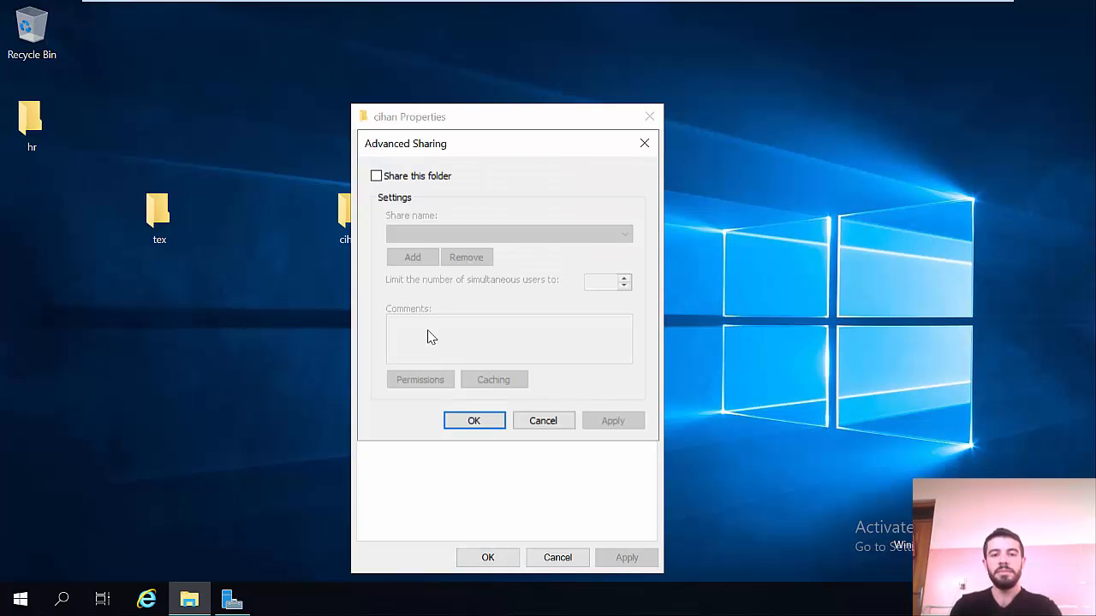
{"action": "left_click", "coordinate": [394, 177]}
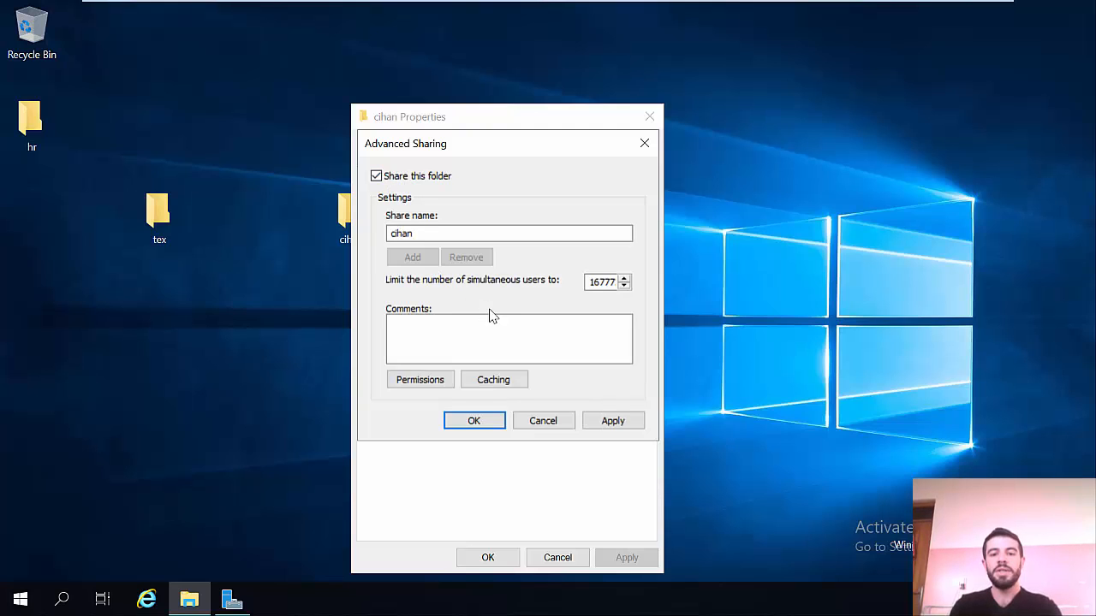
{"action": "left_click", "coordinate": [423, 384]}
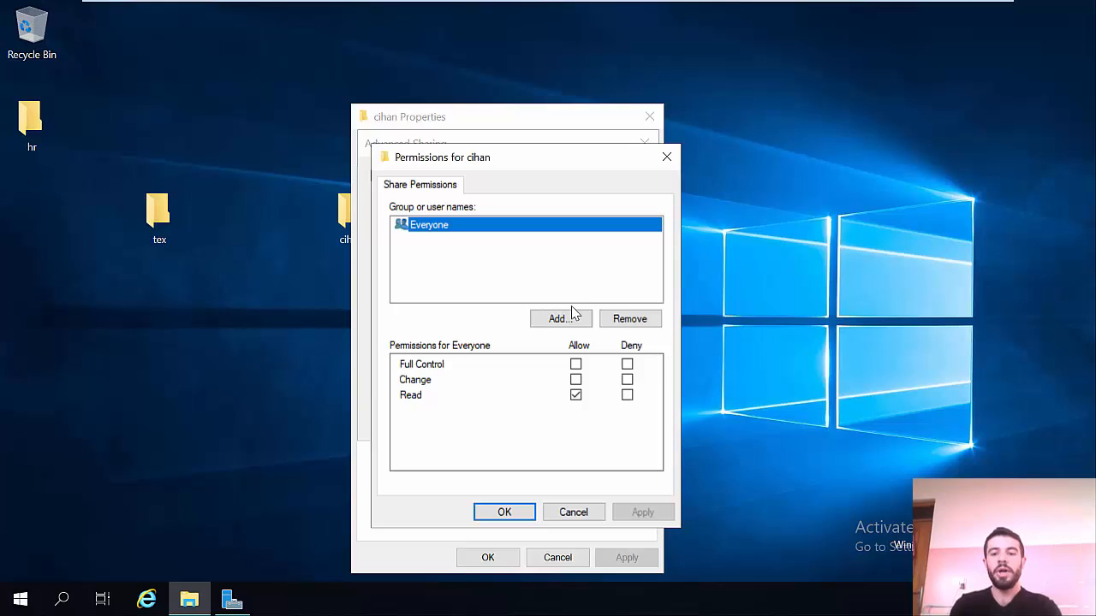
{"action": "left_click", "coordinate": [630, 324]}
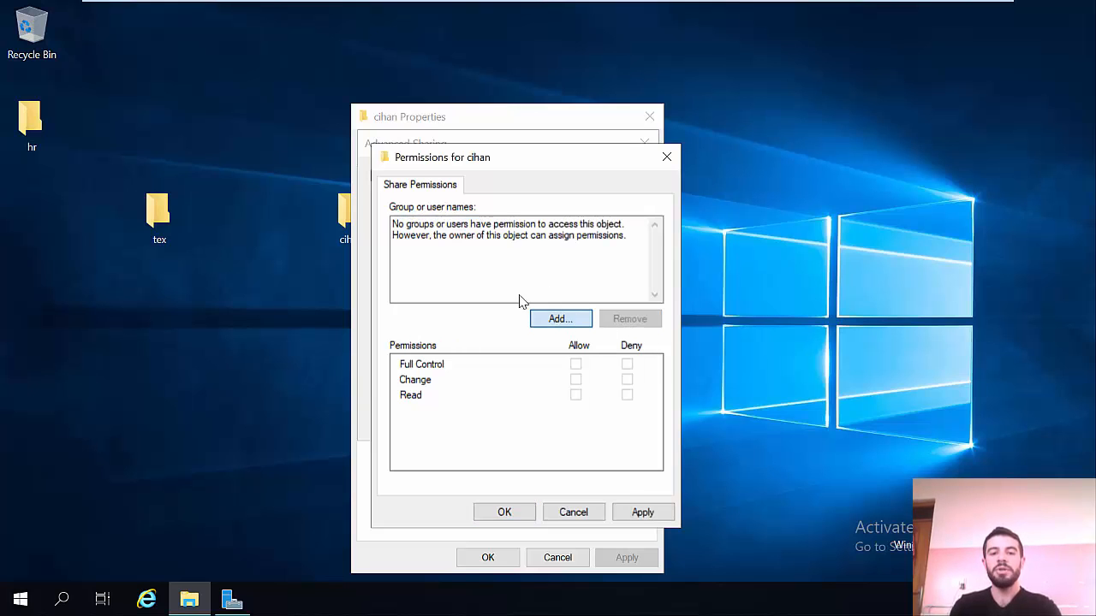
Step: Add the domain user with Change and Read allowed, then apply and close the sharing settings
{"action": "key", "text": "Return"}
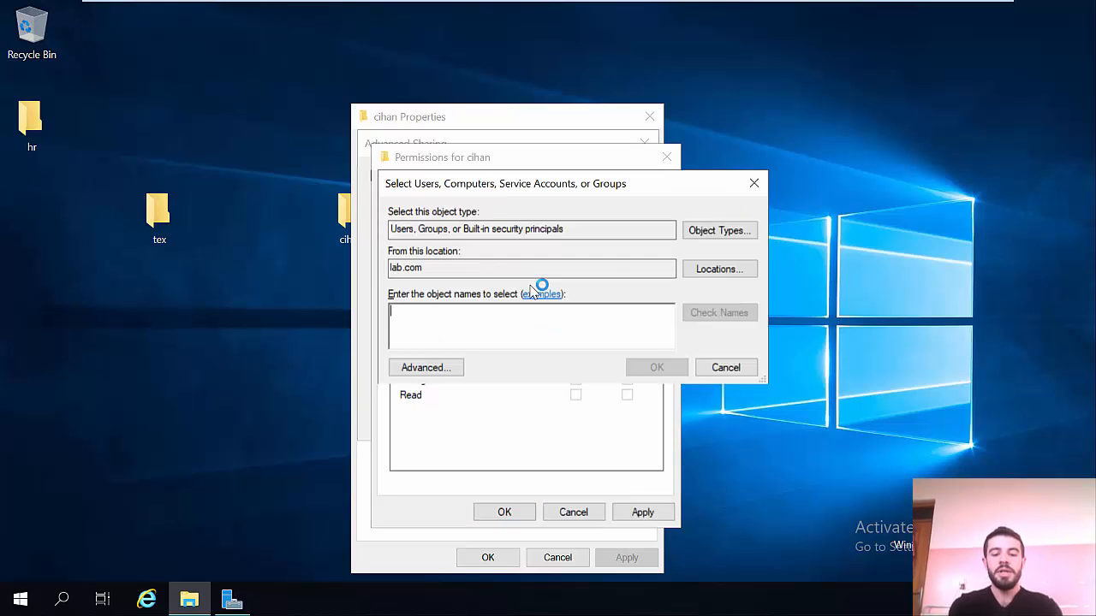
{"action": "type", "text": "ahmed"}
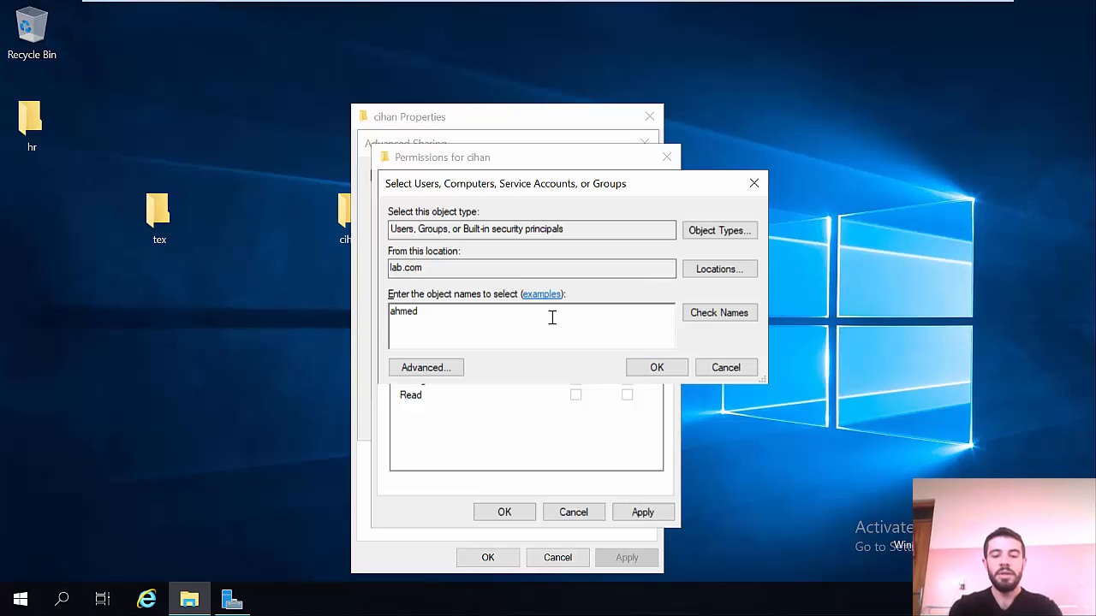
{"action": "type", "text": "92"}
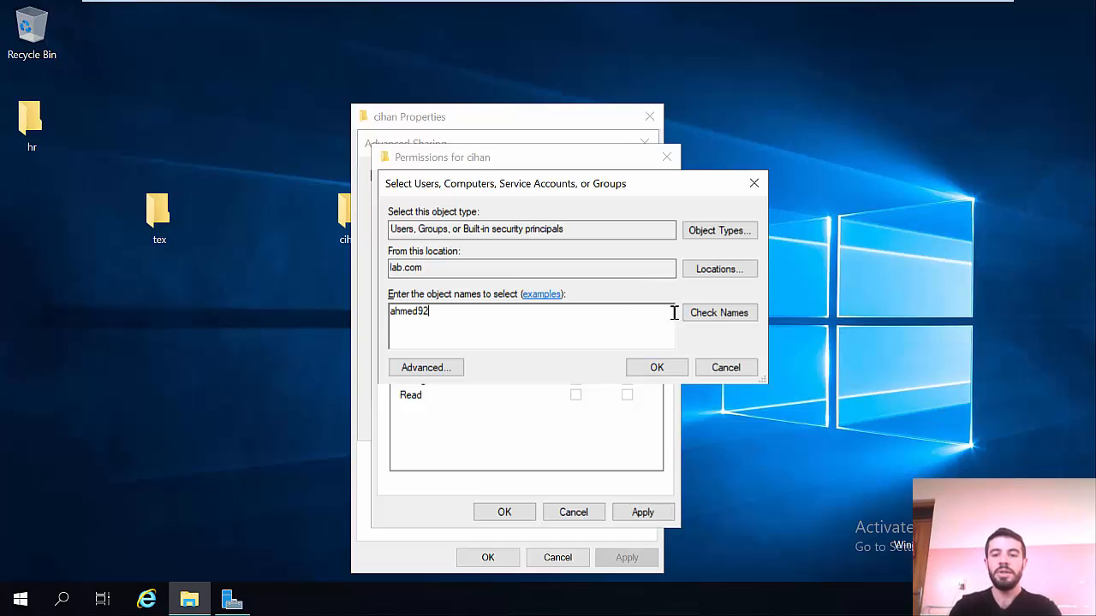
{"action": "left_click", "coordinate": [709, 317]}
{"action": "left_click", "coordinate": [657, 368]}
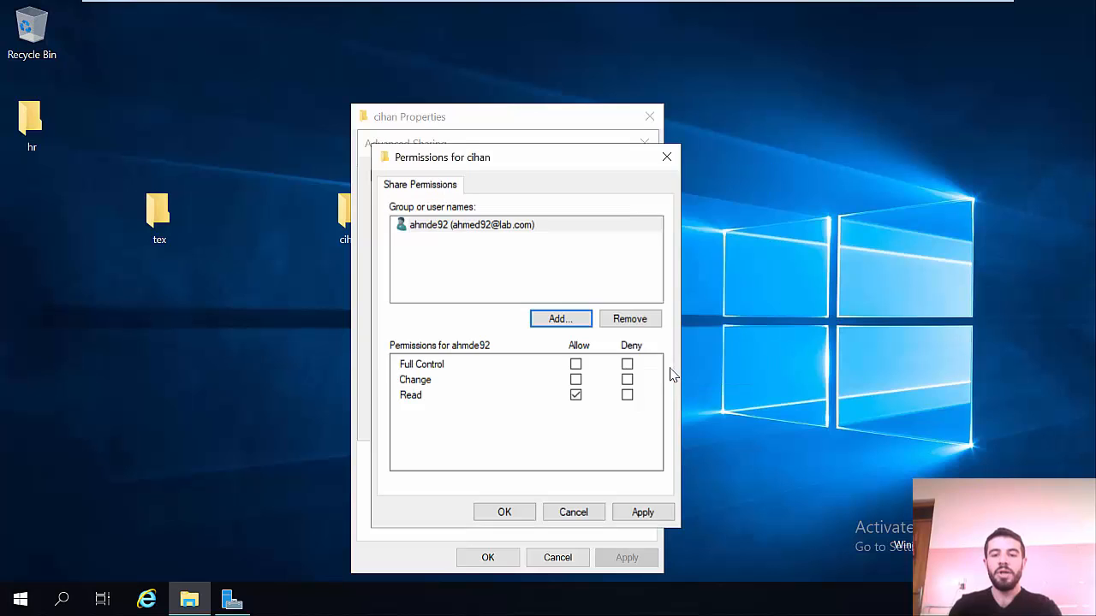
{"action": "left_click", "coordinate": [575, 379]}
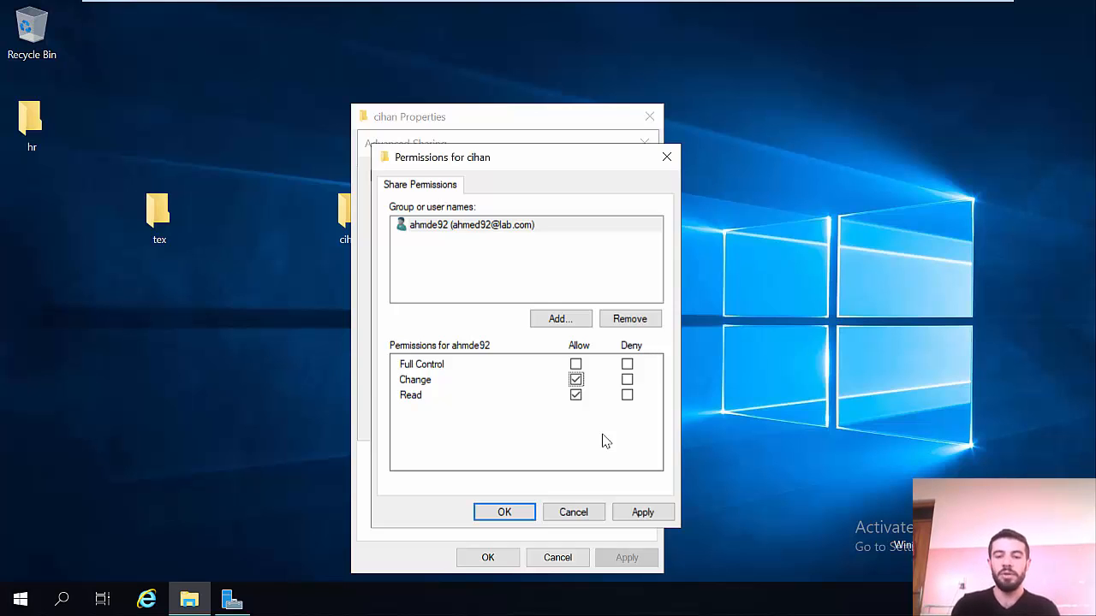
{"action": "left_click", "coordinate": [625, 512]}
{"action": "left_click", "coordinate": [526, 514]}
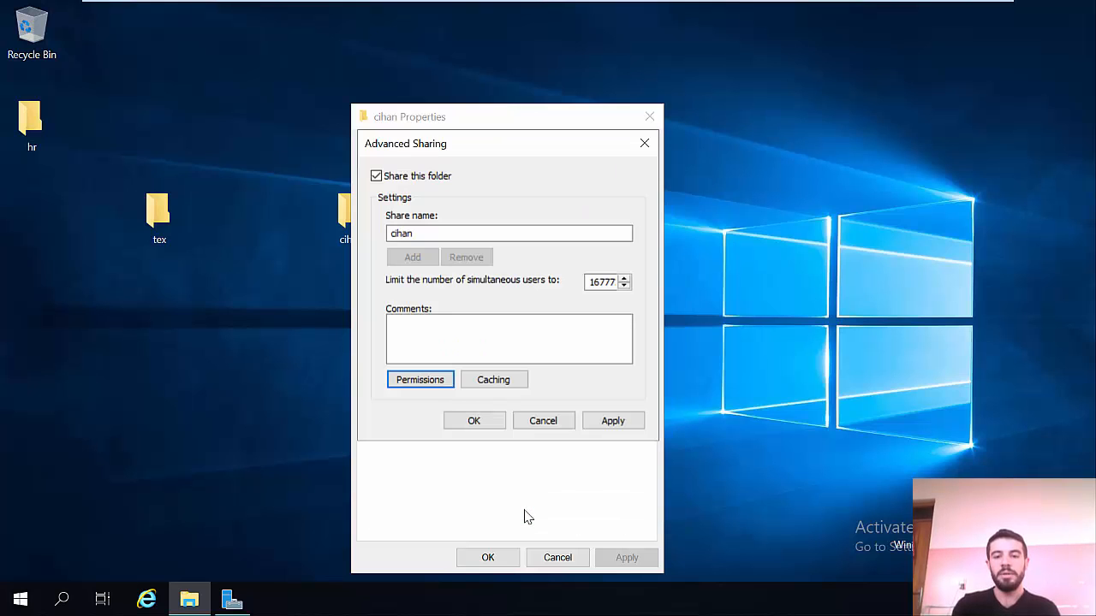
{"action": "left_click", "coordinate": [606, 427]}
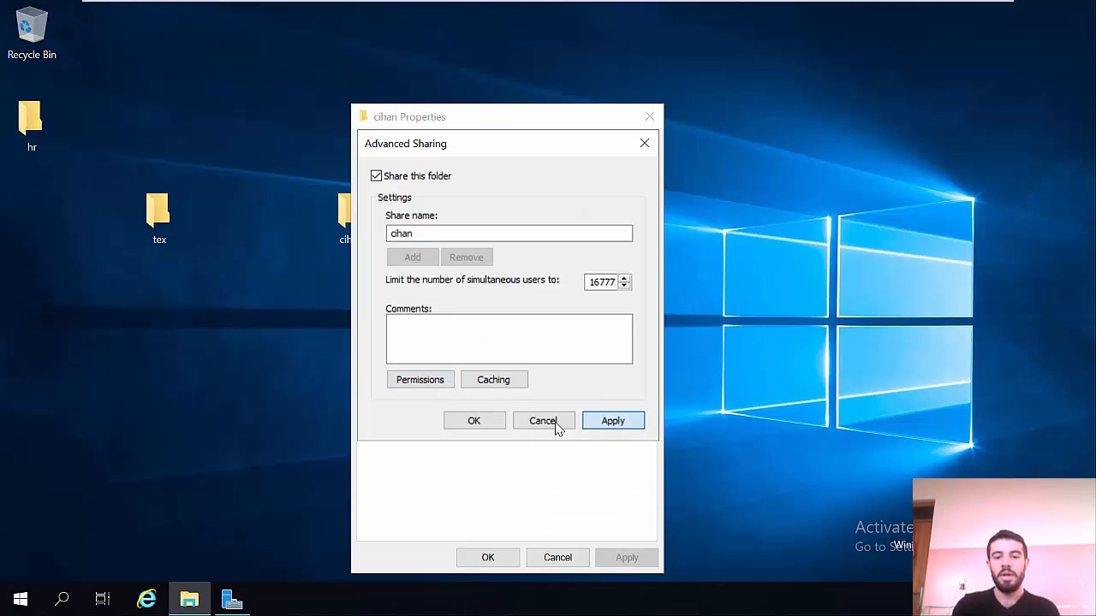
{"action": "left_click", "coordinate": [486, 420]}
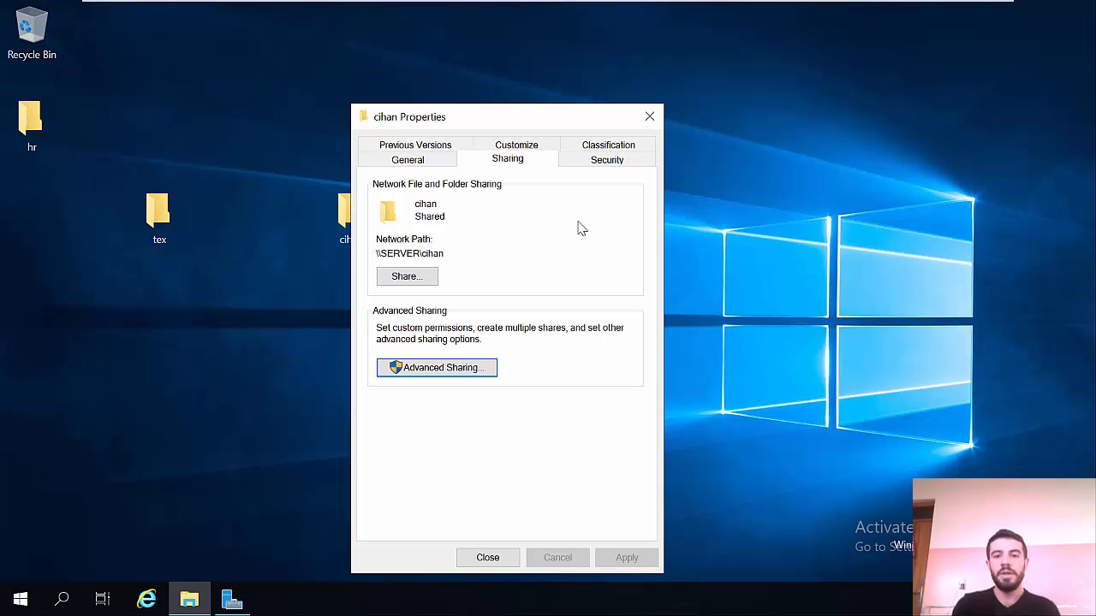
Step: Add the domain user to cihan's Security permissions list after verifying the name
{"action": "left_click", "coordinate": [609, 163]}
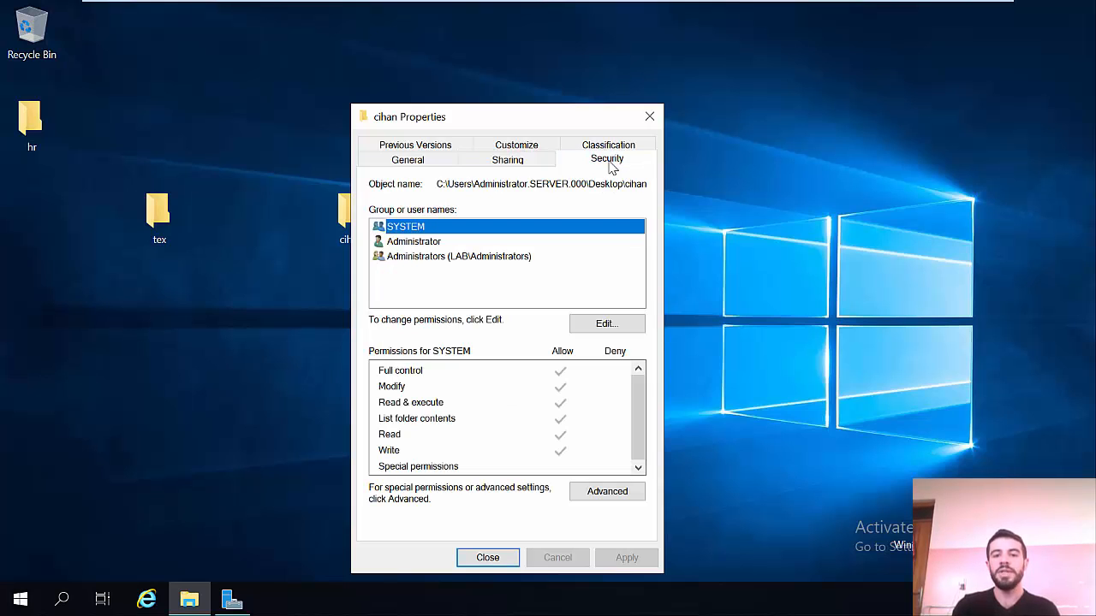
{"action": "left_click", "coordinate": [586, 323]}
{"action": "left_click", "coordinate": [572, 392]}
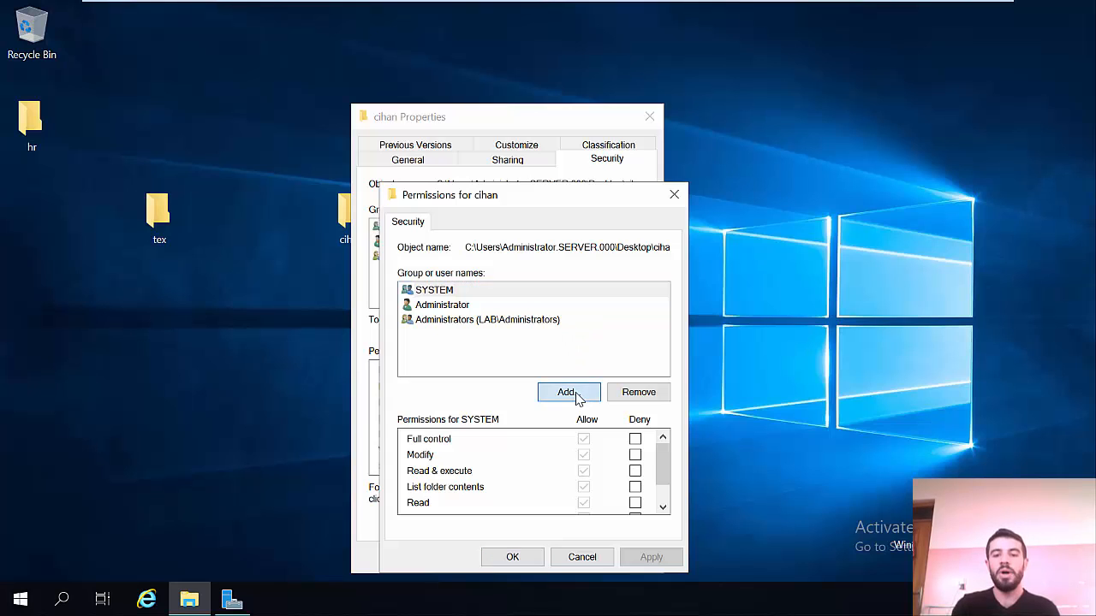
{"action": "type", "text": "ahmed92"}
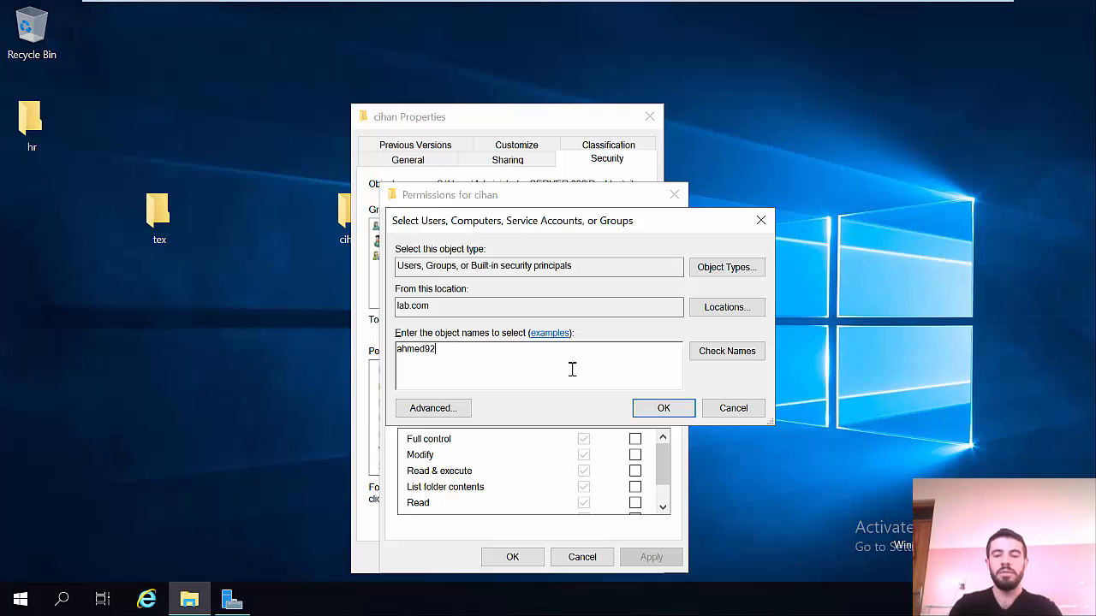
{"action": "left_click", "coordinate": [709, 366]}
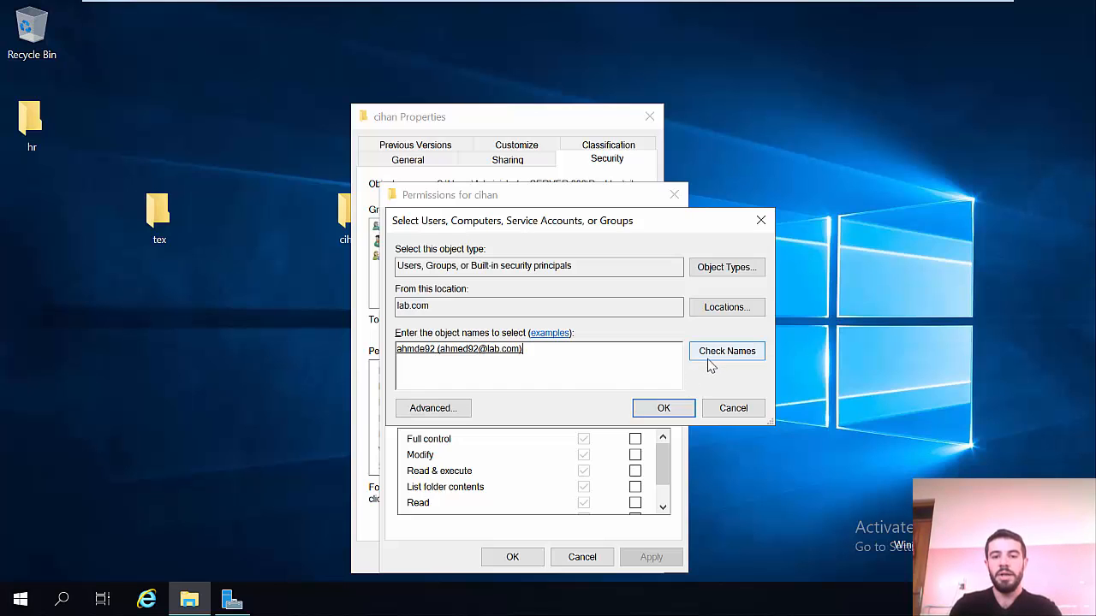
{"action": "left_click", "coordinate": [650, 409]}
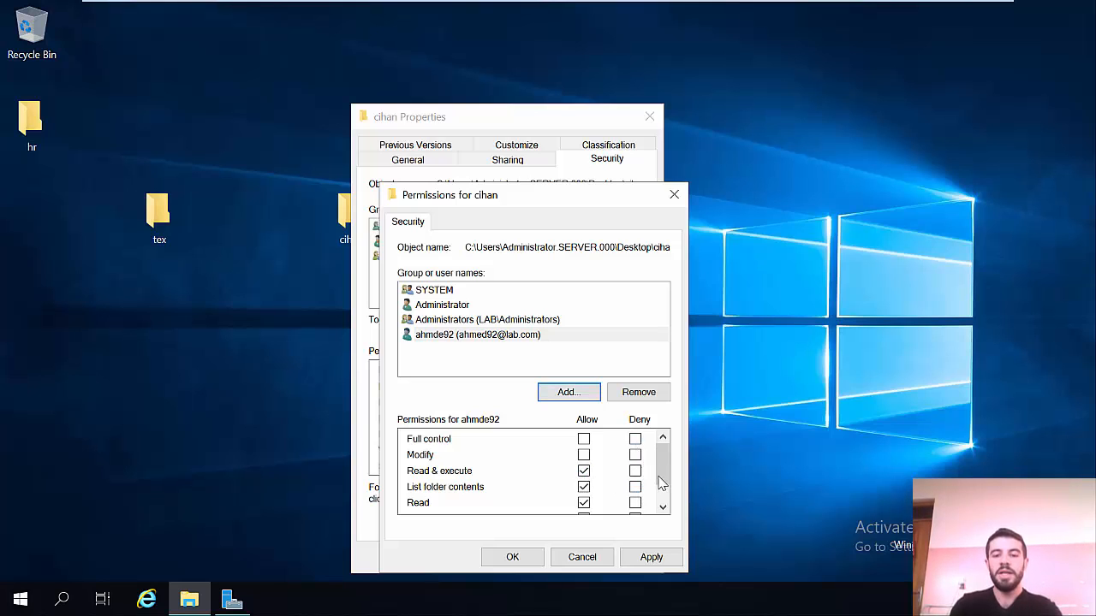
Step: Keep the default Read & execute, List folder contents and Read rights and apply them
{"action": "mouse_move", "coordinate": [661, 481]}
{"action": "left_mouse_down"}
{"action": "mouse_move", "coordinate": [661, 500]}
{"action": "mouse_move", "coordinate": [665, 482]}
{"action": "left_mouse_up"}
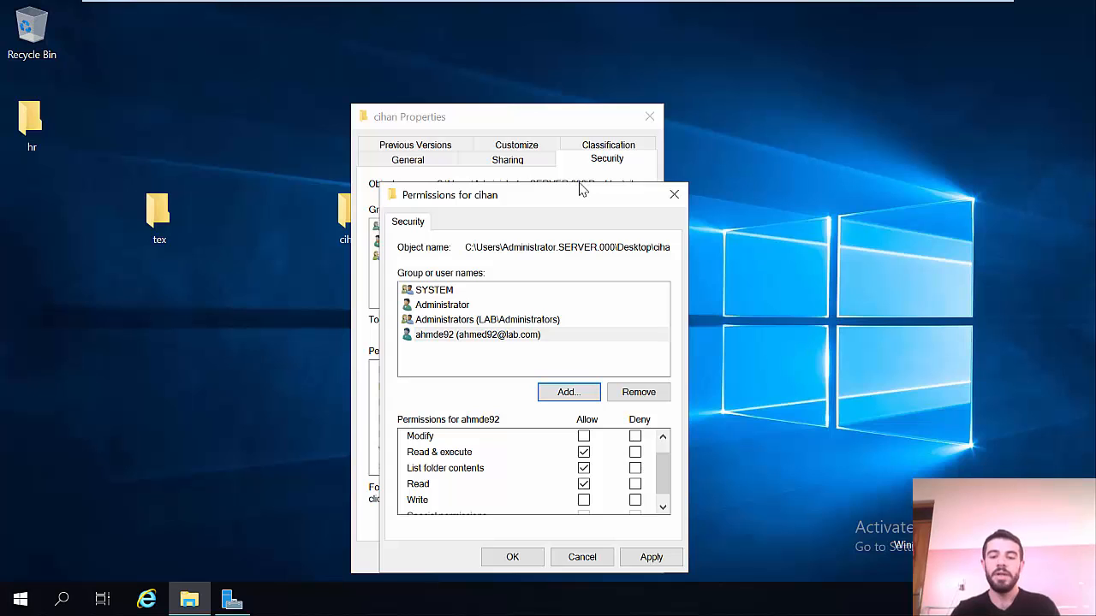
{"action": "left_click", "coordinate": [653, 557]}
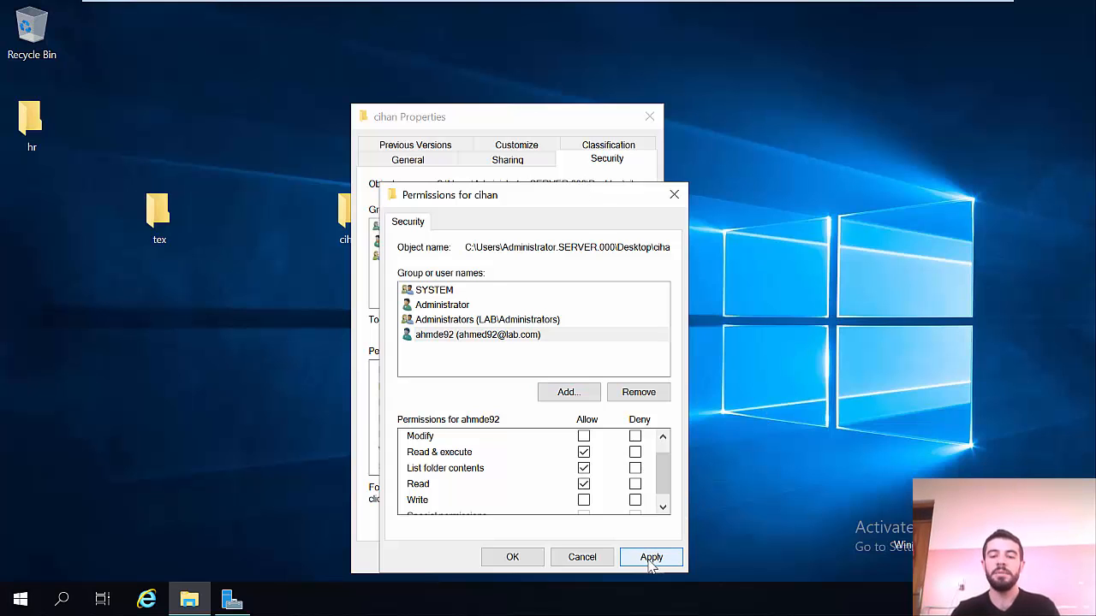
{"action": "left_click", "coordinate": [518, 558]}
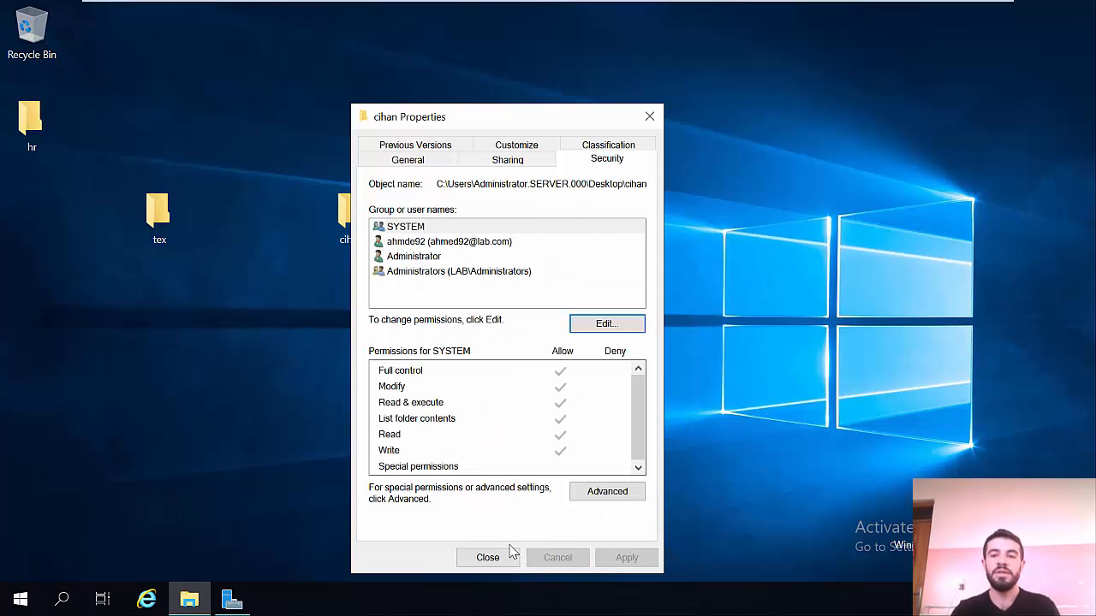
{"action": "key", "text": "ctrl+alt+Return"}
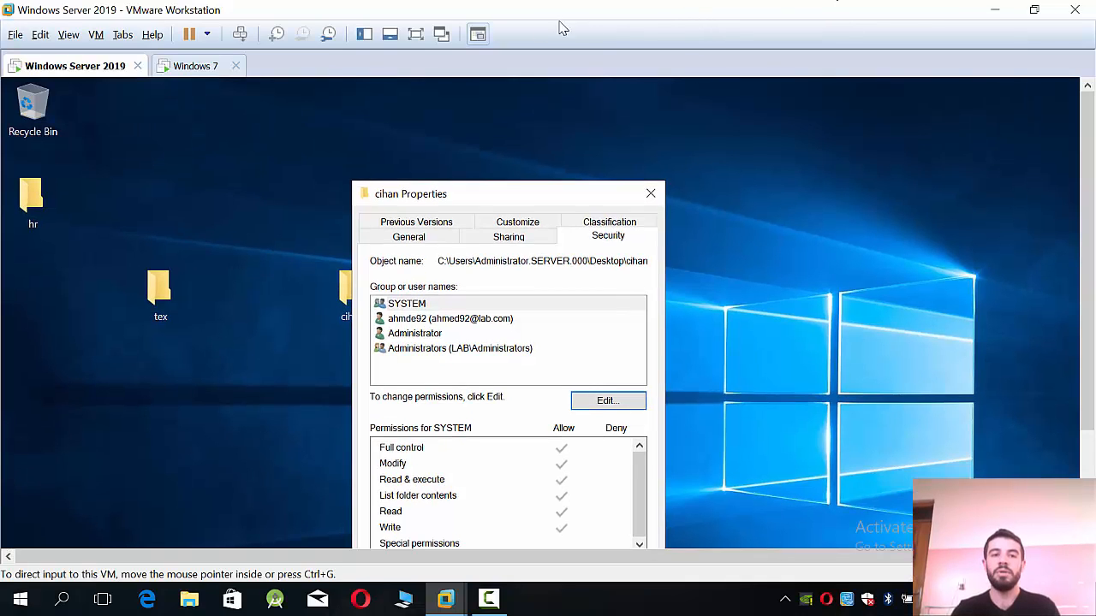
Step: On the Windows 7 VM, try mapping Z: to \\lab.com\cihan and dismiss the network error
{"action": "left_click", "coordinate": [171, 67]}
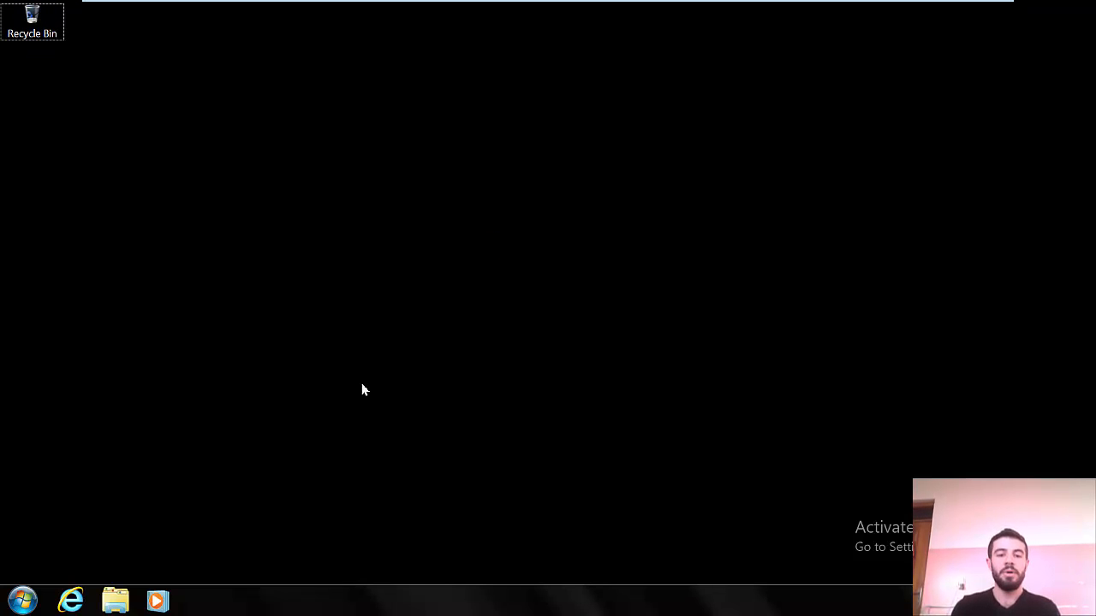
{"action": "left_click", "coordinate": [22, 599]}
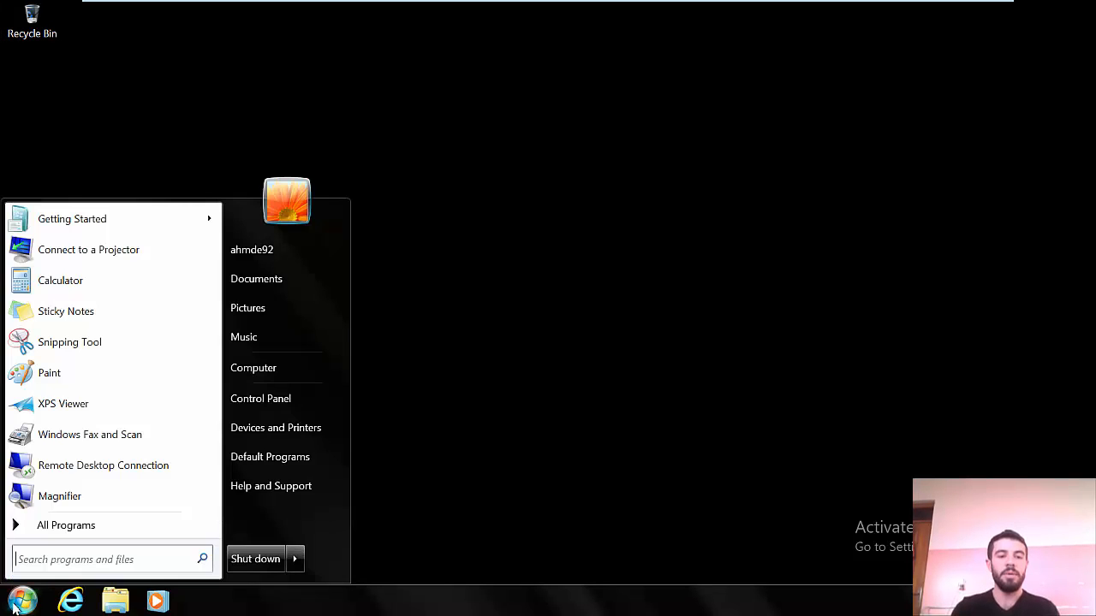
{"action": "left_click", "coordinate": [321, 371]}
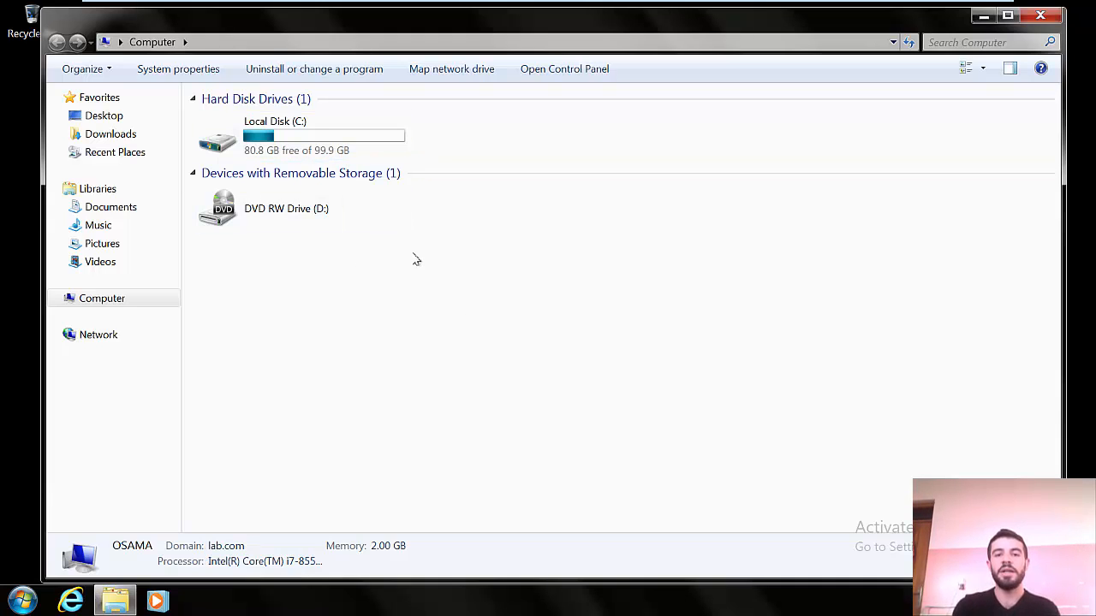
{"action": "left_click", "coordinate": [437, 75]}
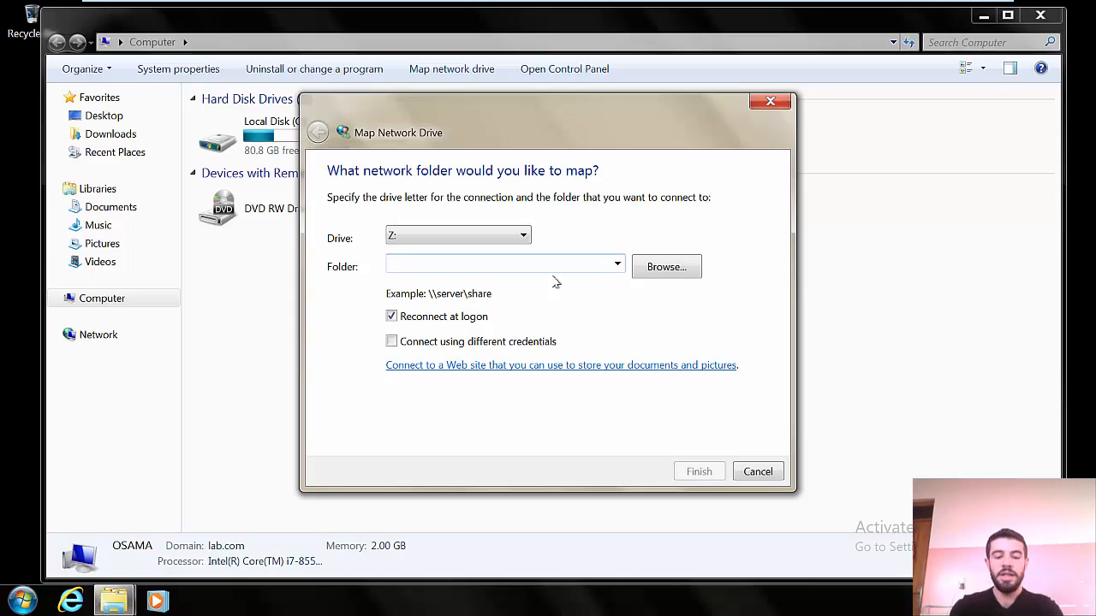
{"action": "type", "text": "\\\\lab.com\\cihan"}
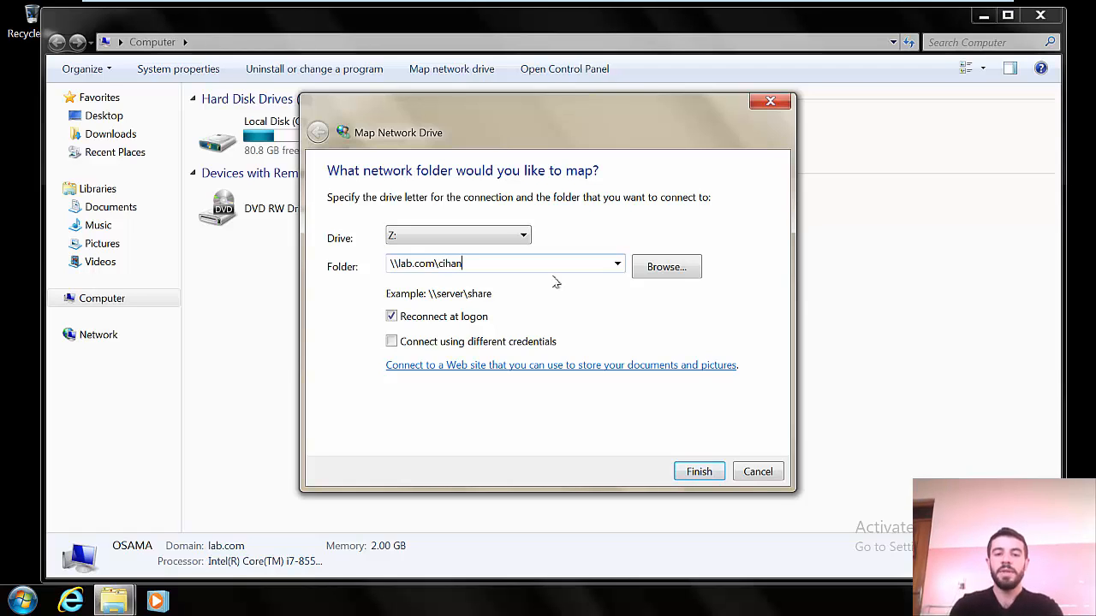
{"action": "left_click", "coordinate": [699, 471]}
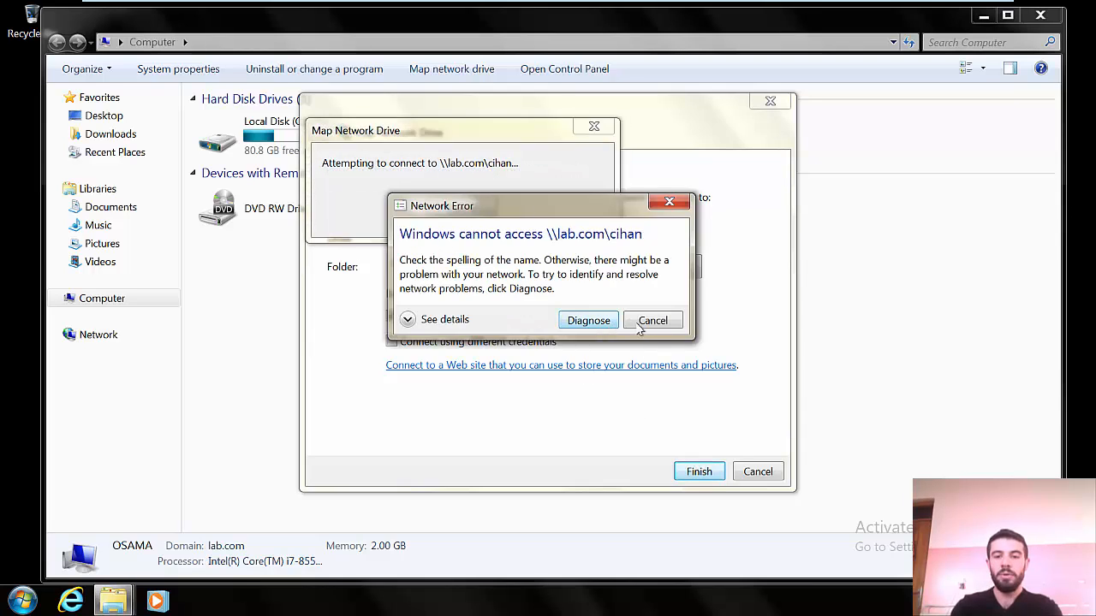
{"action": "left_click", "coordinate": [638, 324]}
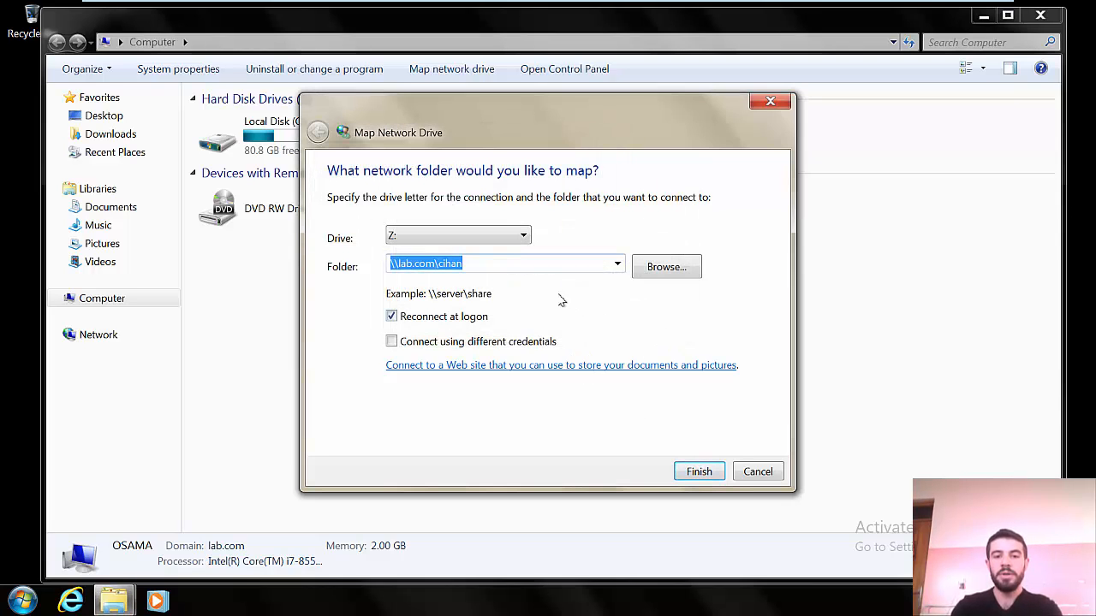
Step: Switch to the Windows Server 2019 VM in full-screen view
{"action": "left_click", "coordinate": [526, 265]}
{"action": "left_click", "coordinate": [699, 12]}
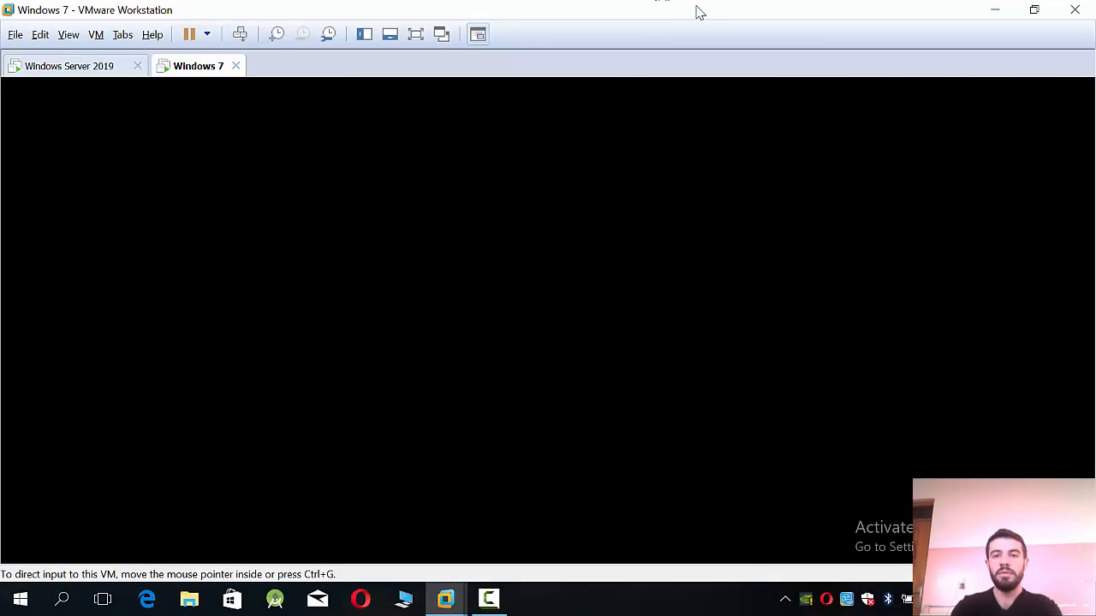
{"action": "left_click", "coordinate": [75, 66]}
{"action": "left_click", "coordinate": [417, 36]}
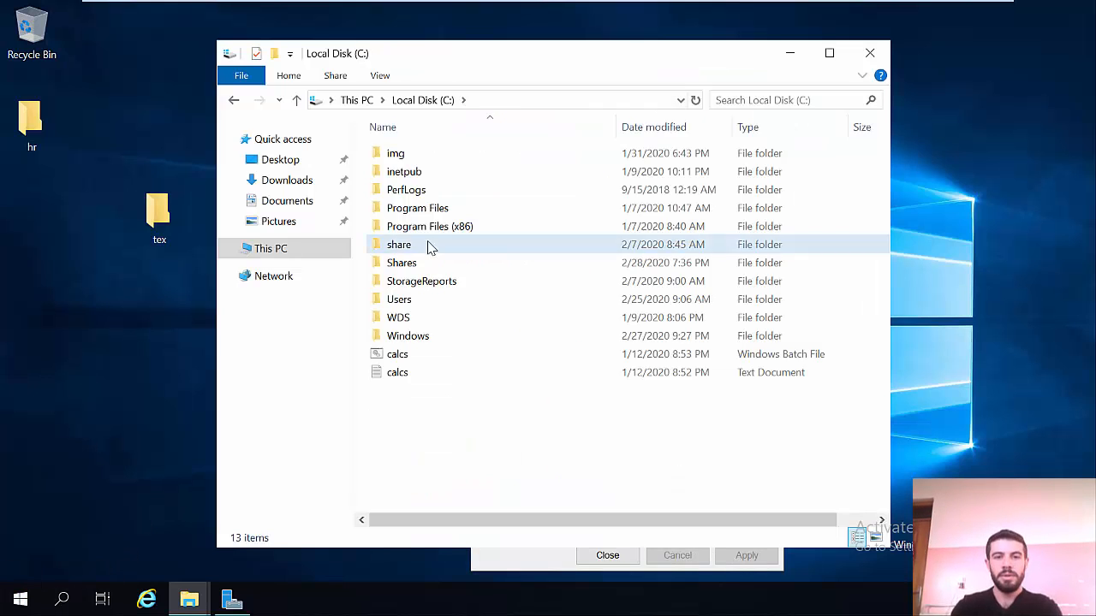
Step: Look inside the share, Shares and img folders, returning to Local Disk (C:) each time
{"action": "double_click", "coordinate": [399, 245]}
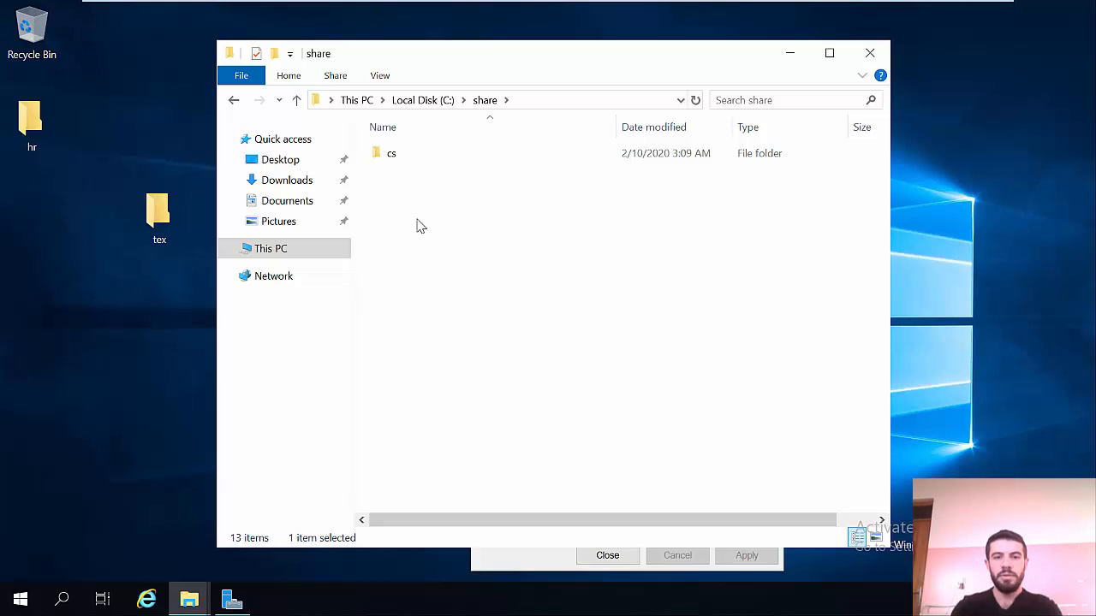
{"action": "left_click", "coordinate": [234, 101]}
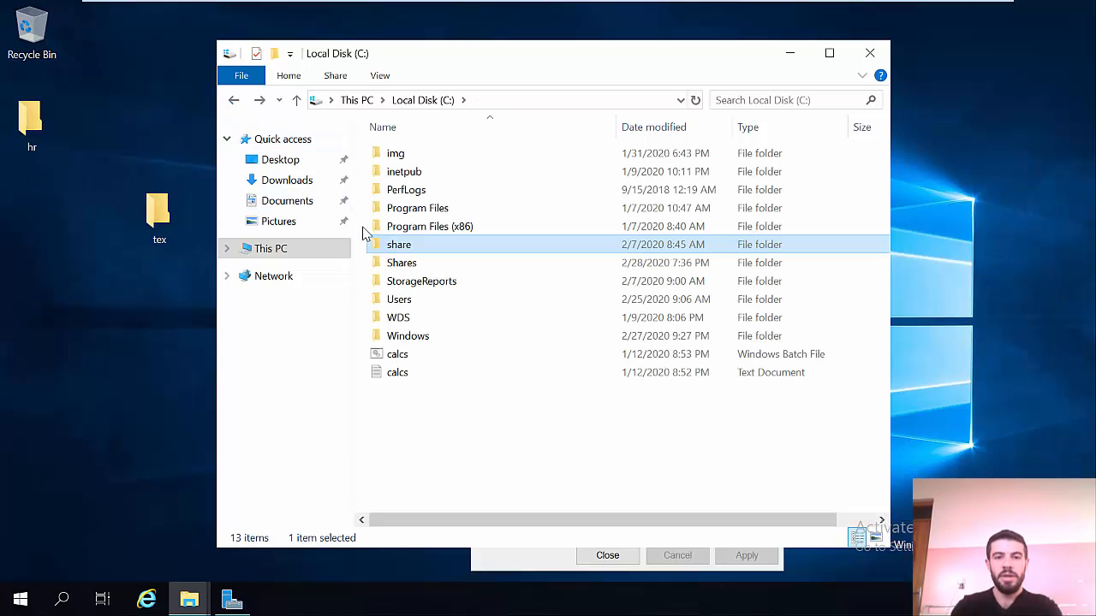
{"action": "double_click", "coordinate": [404, 266]}
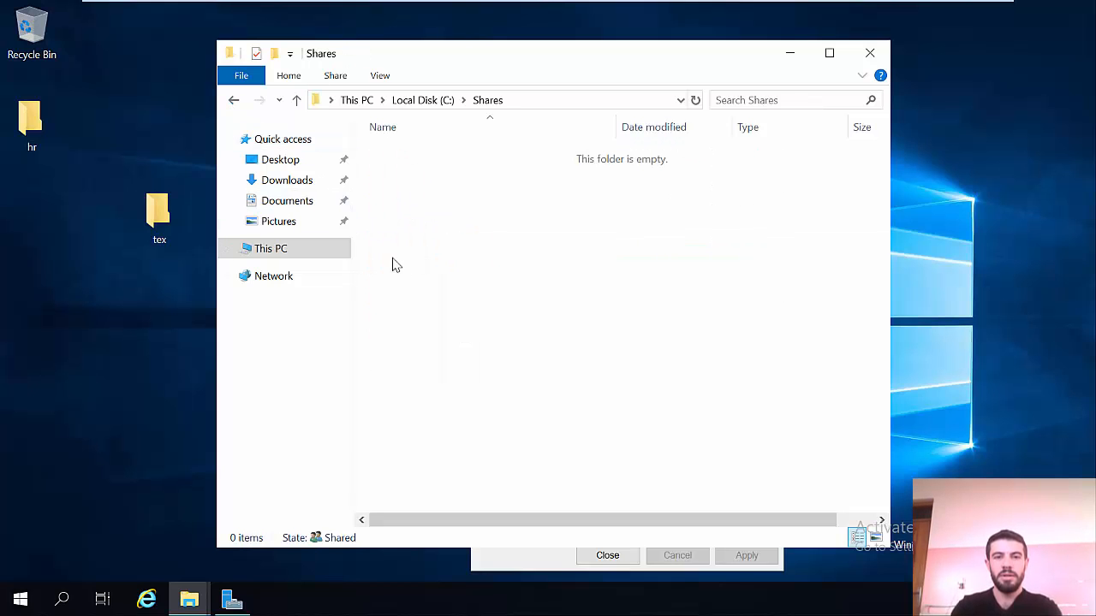
{"action": "left_click", "coordinate": [230, 101]}
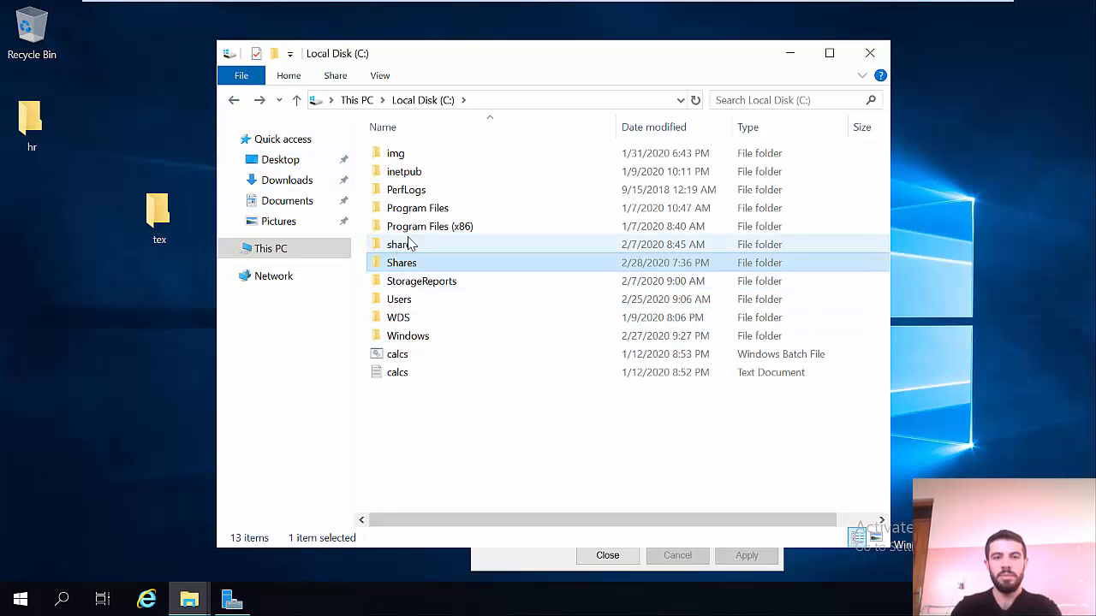
{"action": "left_click", "coordinate": [409, 158]}
{"action": "double_click", "coordinate": [411, 159]}
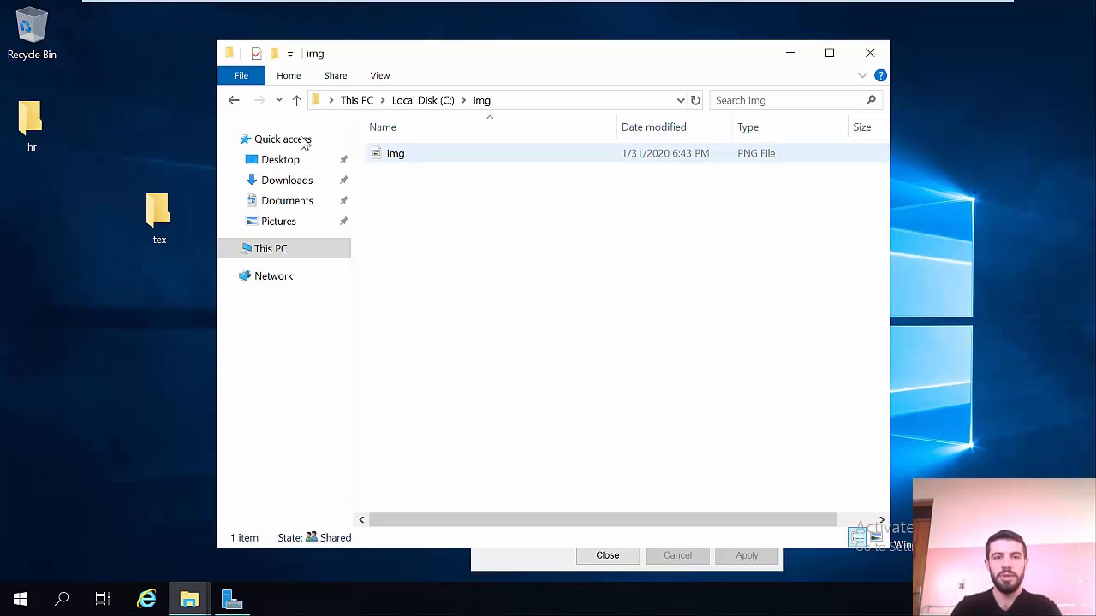
{"action": "left_click", "coordinate": [234, 102]}
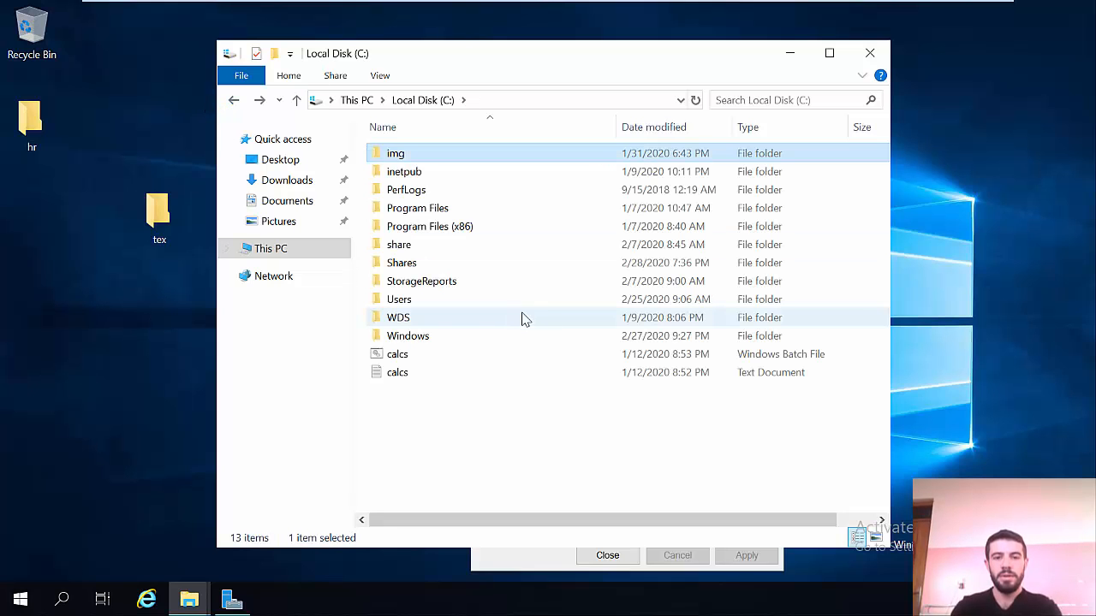
{"action": "left_click", "coordinate": [926, 399]}
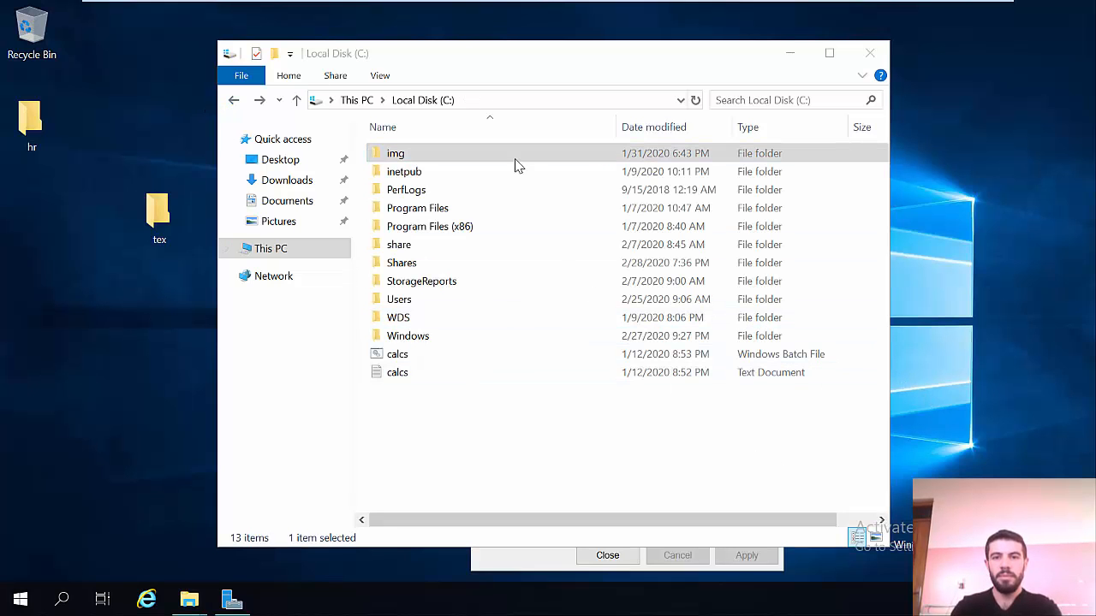
Step: Back on Windows 7, retry mapping Z: to \\lab.com\cihan and close the update warning
{"action": "mouse_move", "coordinate": [524, 5]}
{"action": "left_click", "coordinate": [803, 12]}
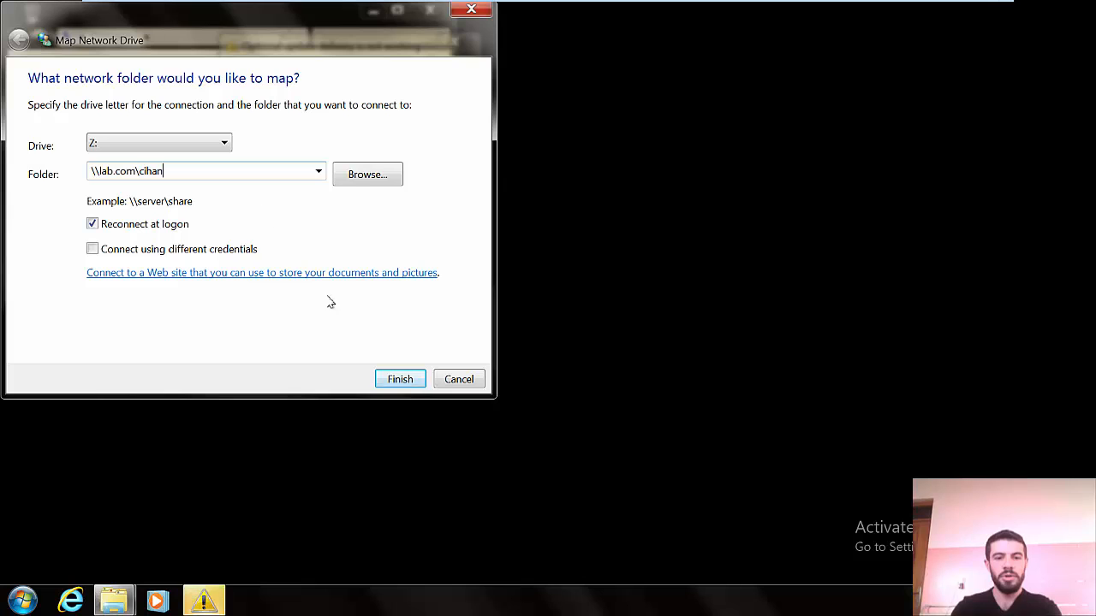
{"action": "left_click", "coordinate": [393, 380]}
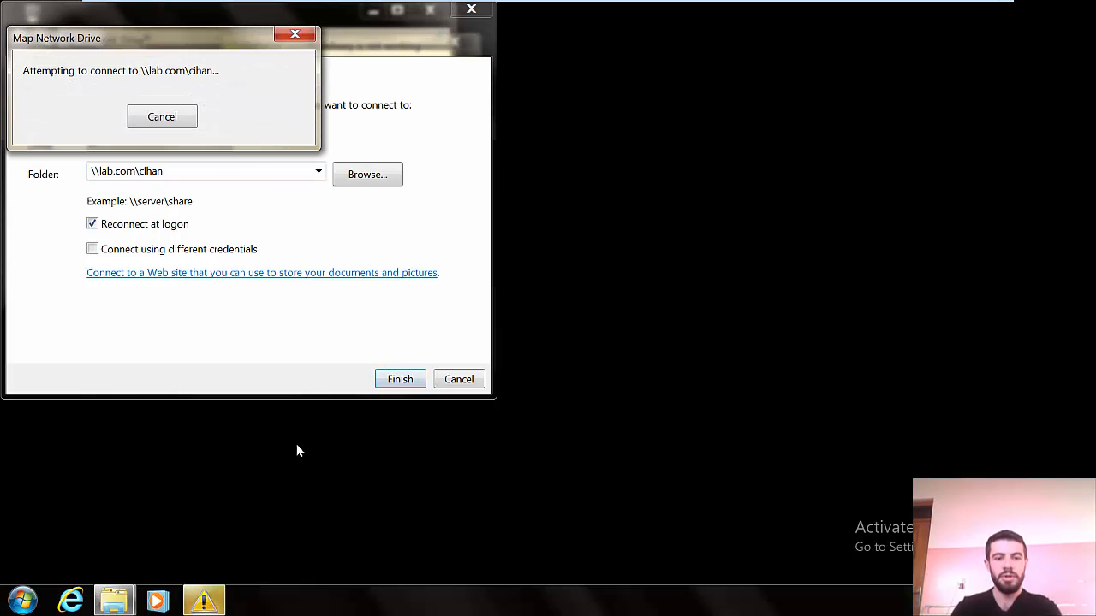
{"action": "left_click", "coordinate": [210, 601]}
{"action": "left_click", "coordinate": [442, 236]}
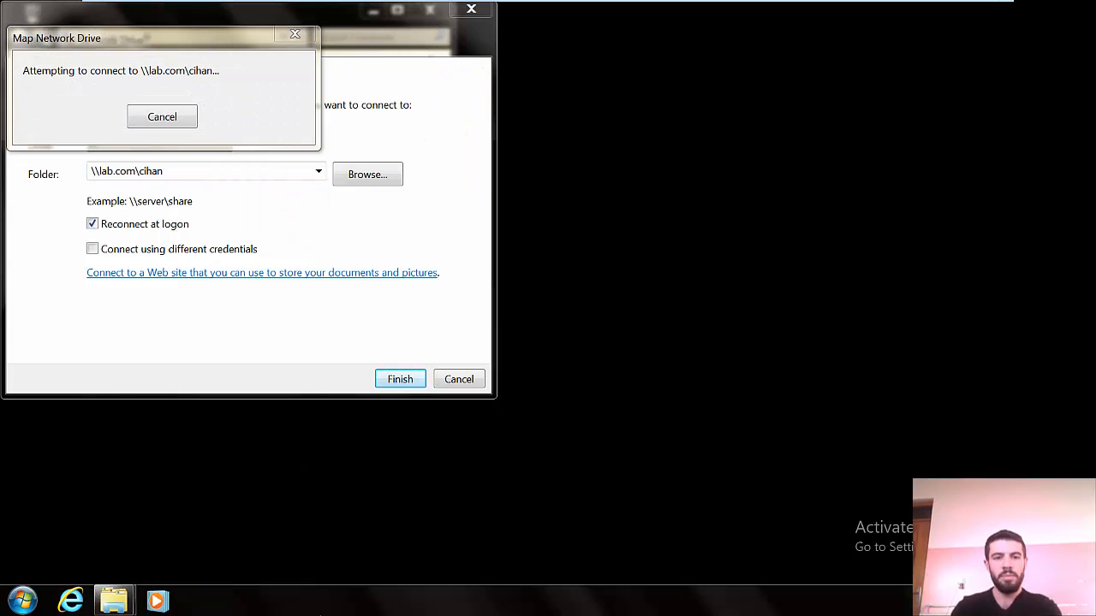
Step: Run ipconfig in Command Prompt, showing only a 169.254.134.42 address, then minimize it
{"action": "left_click", "coordinate": [23, 602]}
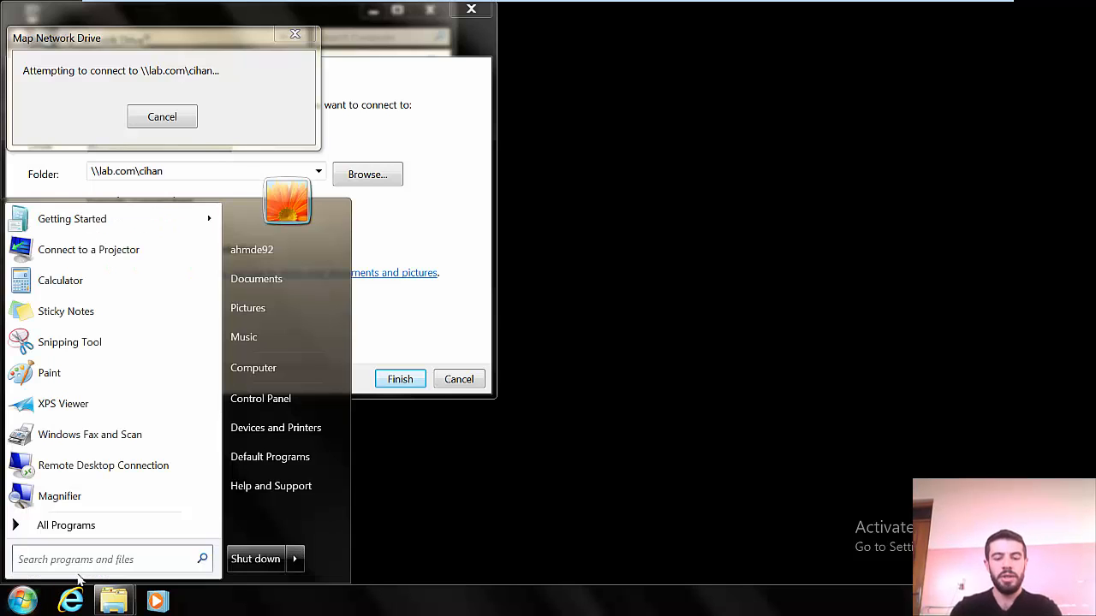
{"action": "type", "text": "cmd"}
{"action": "key", "text": "Return"}
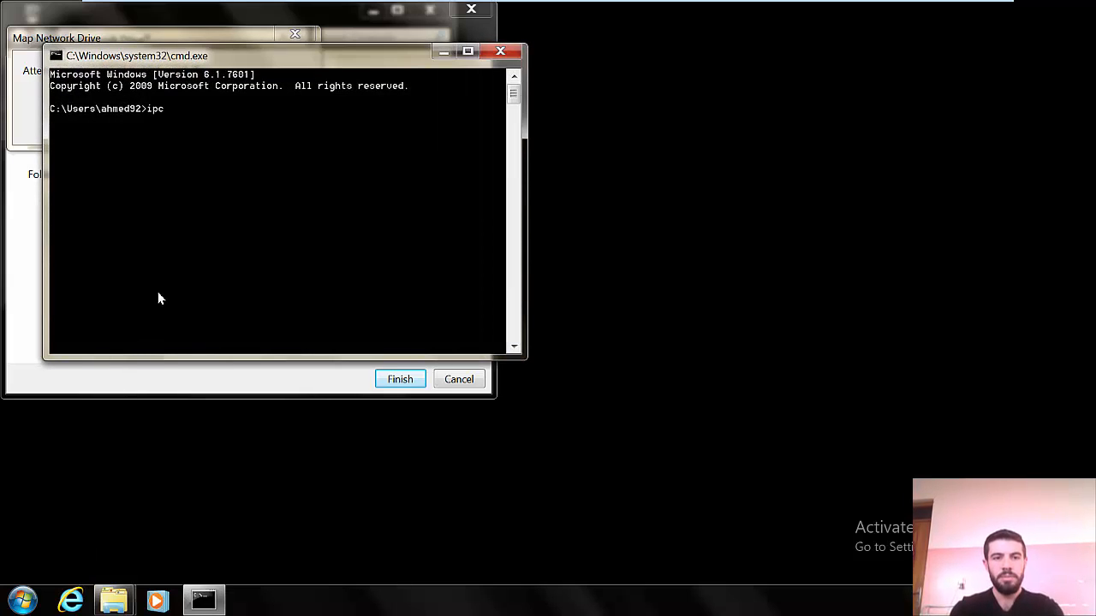
{"action": "key", "text": "Return"}
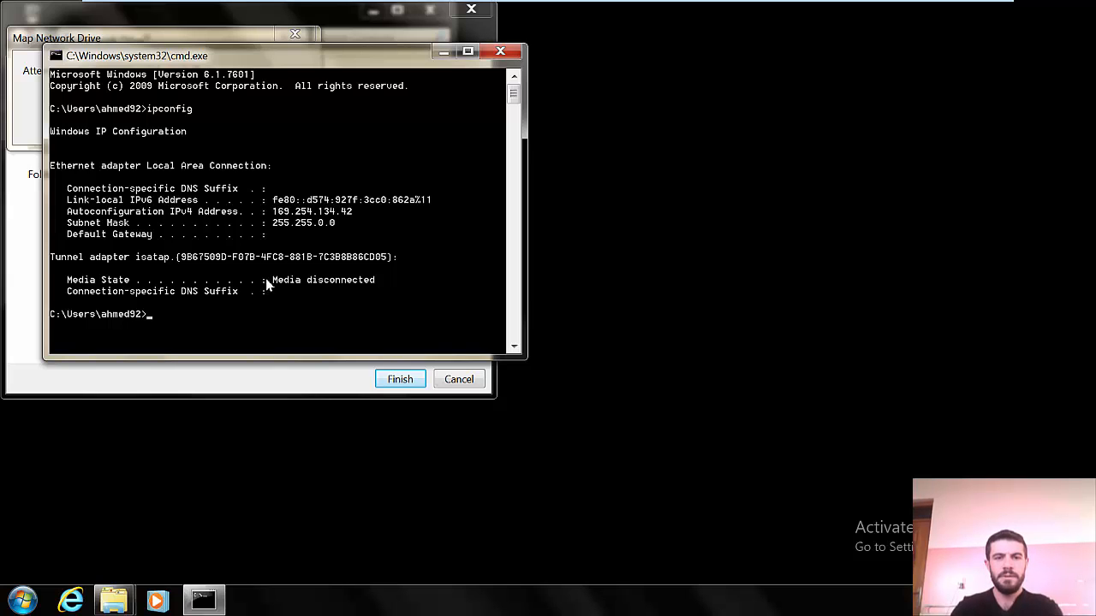
{"action": "left_click", "coordinate": [443, 53]}
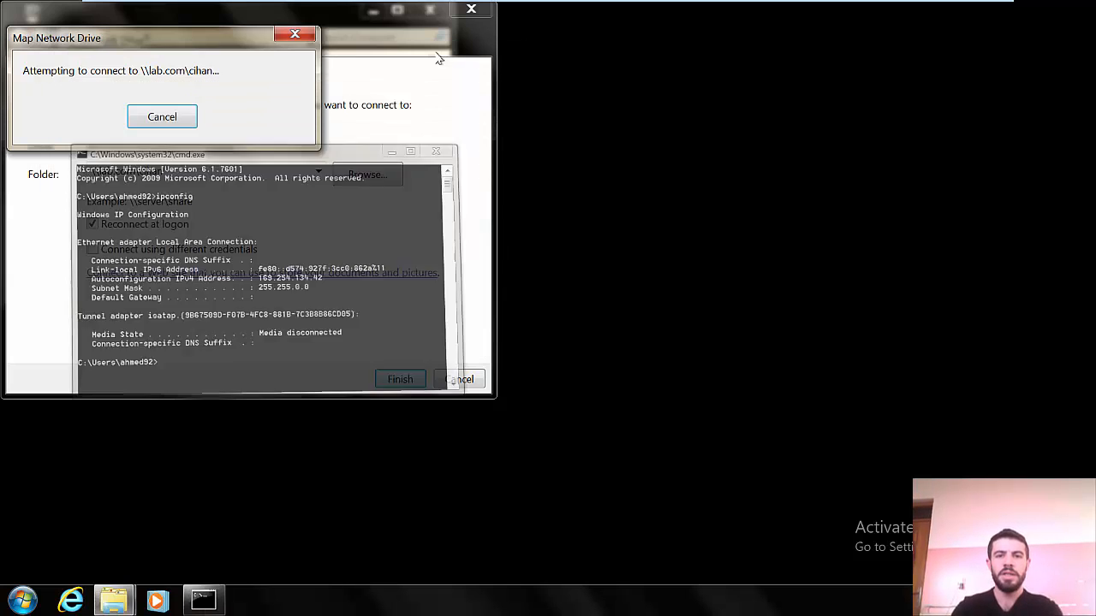
Step: On the server, bring Server Manager forward and open DHCP from its Tools menu
{"action": "mouse_move", "coordinate": [524, 3]}
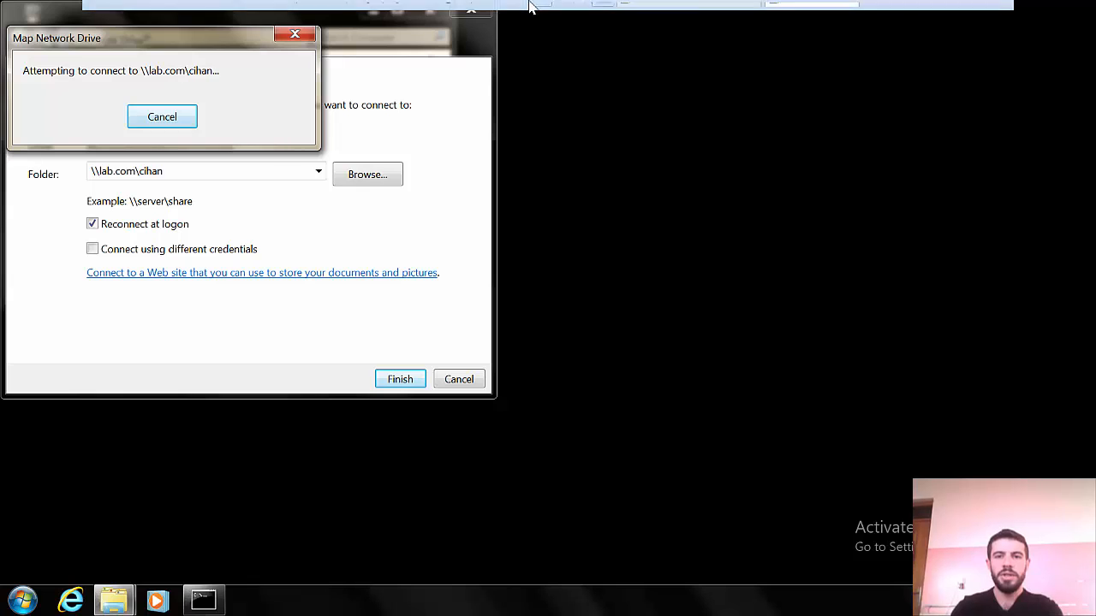
{"action": "left_click", "coordinate": [647, 12]}
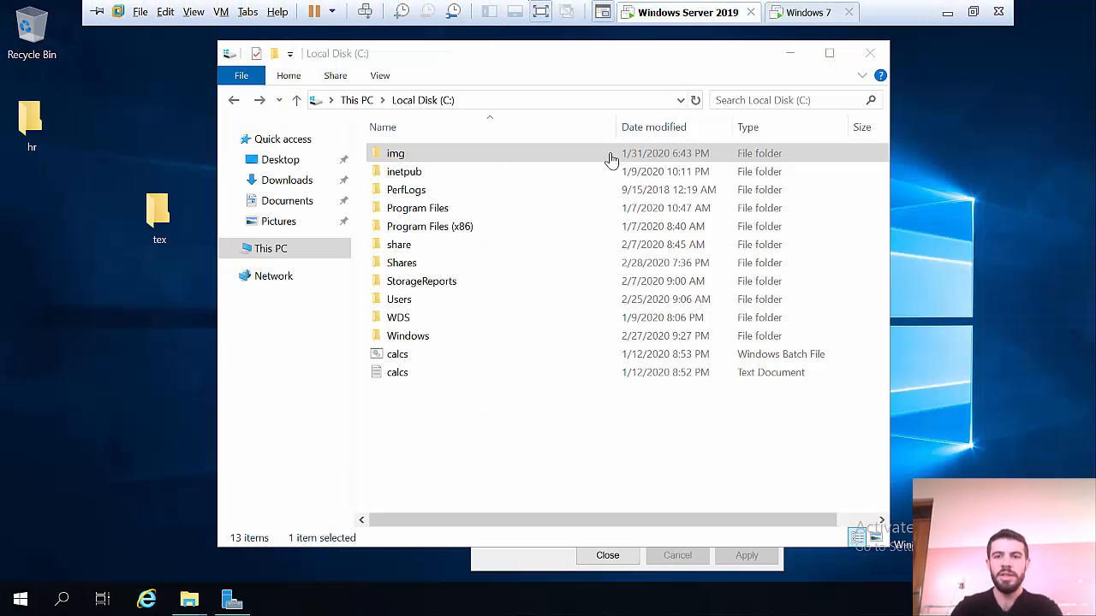
{"action": "left_click", "coordinate": [787, 54]}
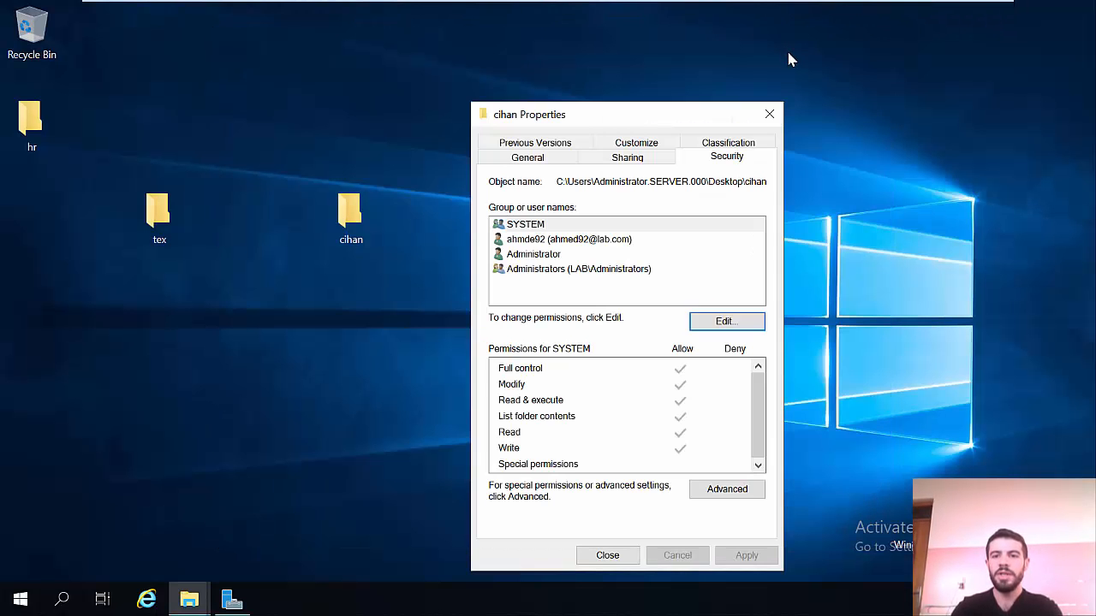
{"action": "mouse_move", "coordinate": [801, 5]}
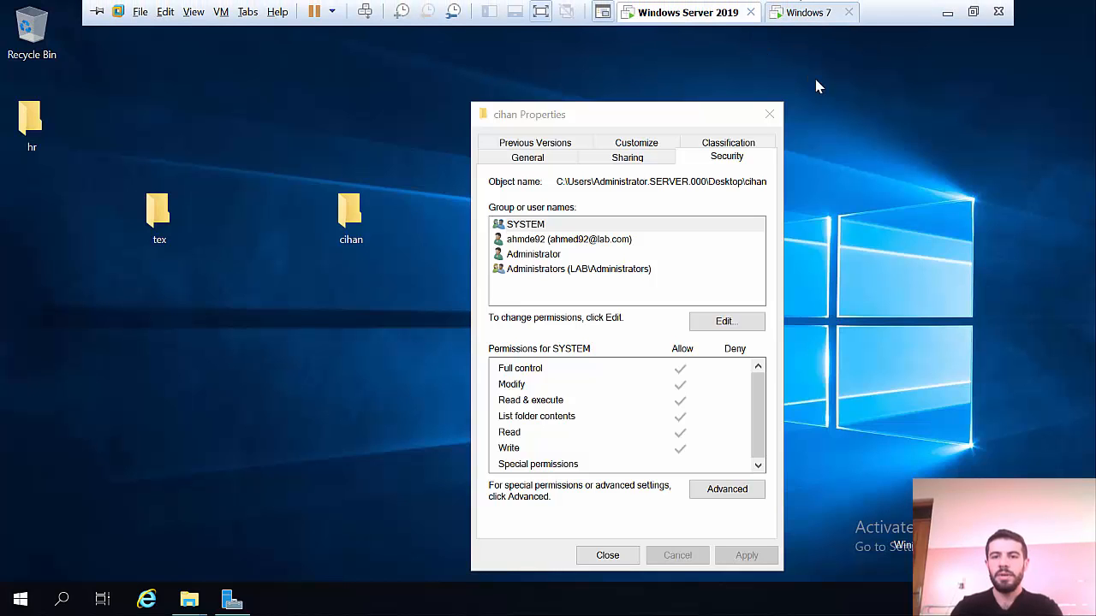
{"action": "left_click", "coordinate": [232, 600]}
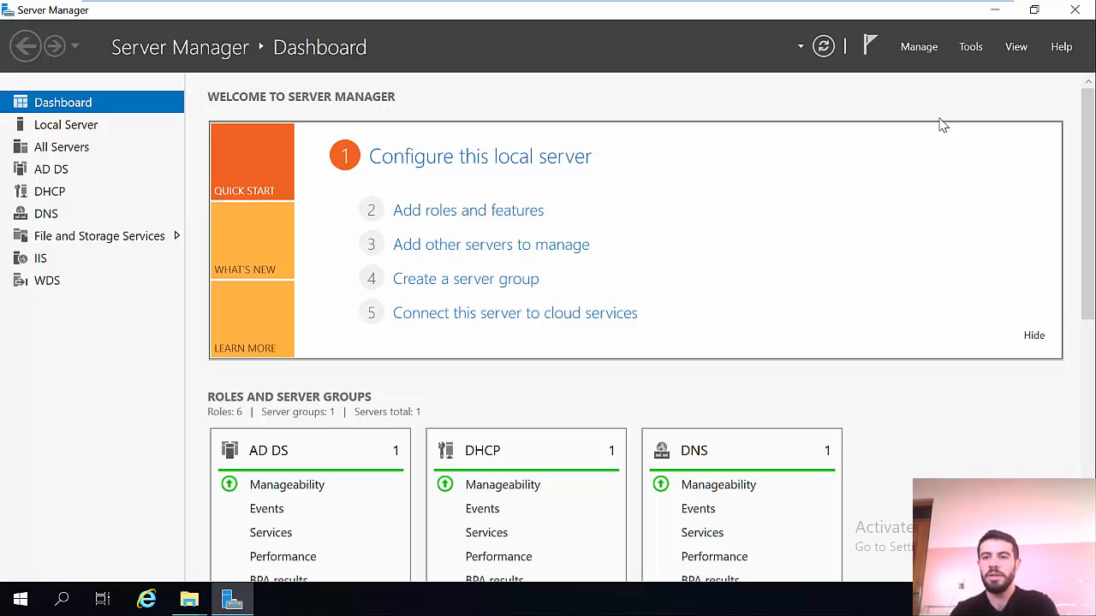
{"action": "left_click", "coordinate": [971, 48]}
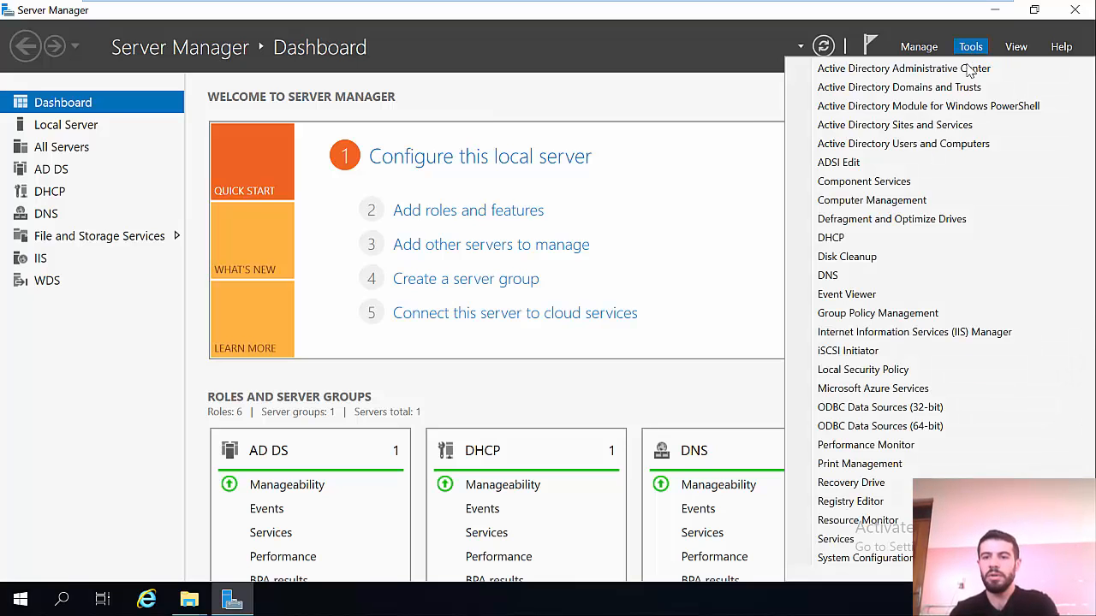
{"action": "left_click", "coordinate": [867, 240]}
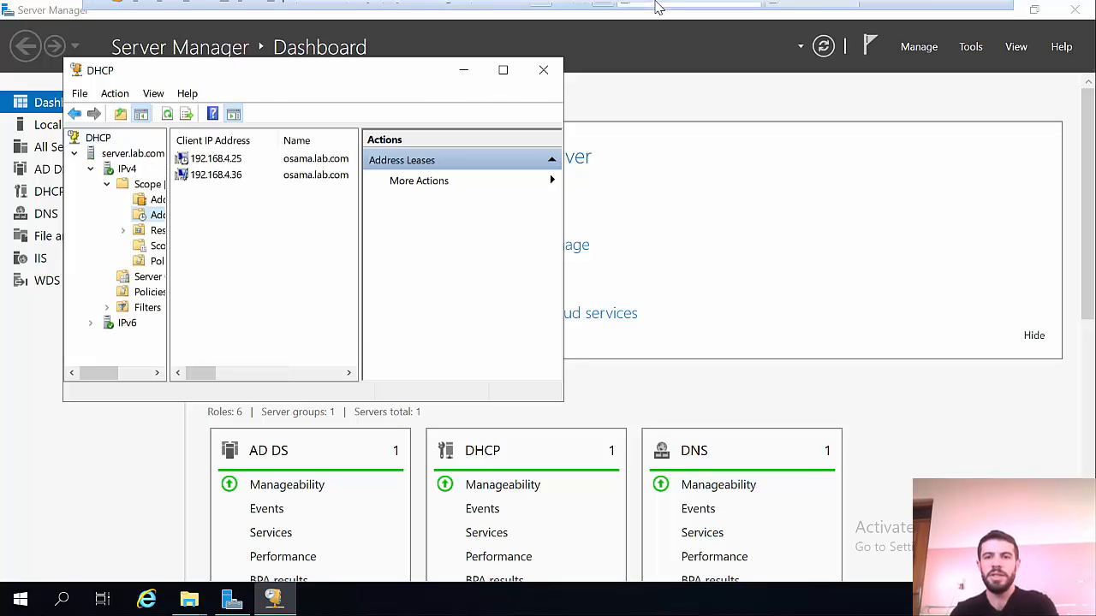
Step: Switch to the Windows 7 VM, bring up Command Prompt and close the VM settings unchanged
{"action": "mouse_move", "coordinate": [653, 5]}
{"action": "left_click", "coordinate": [777, 15]}
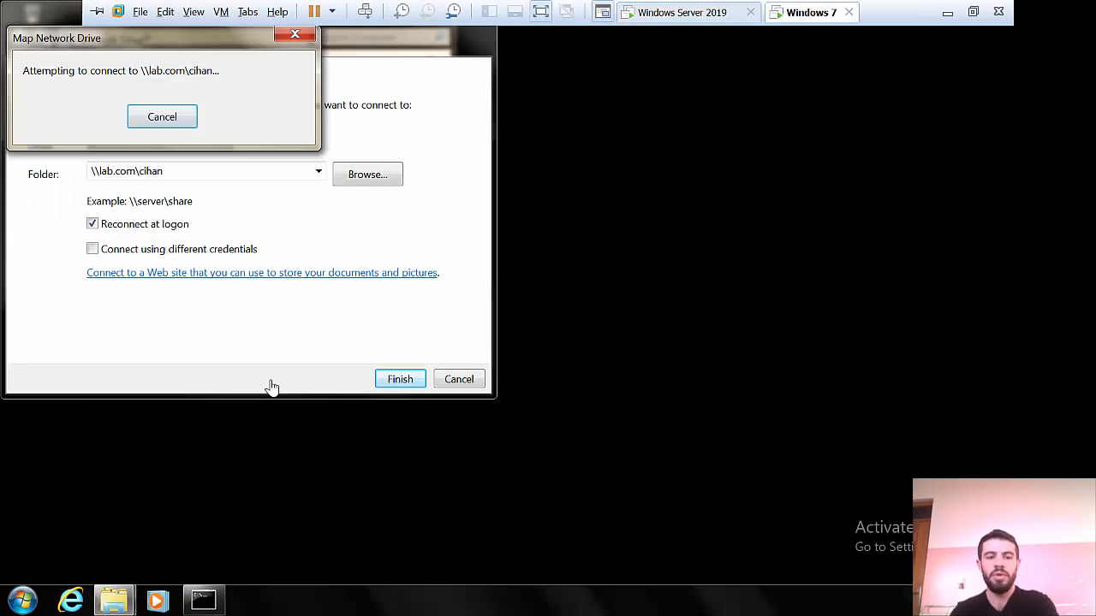
{"action": "left_click", "coordinate": [204, 601]}
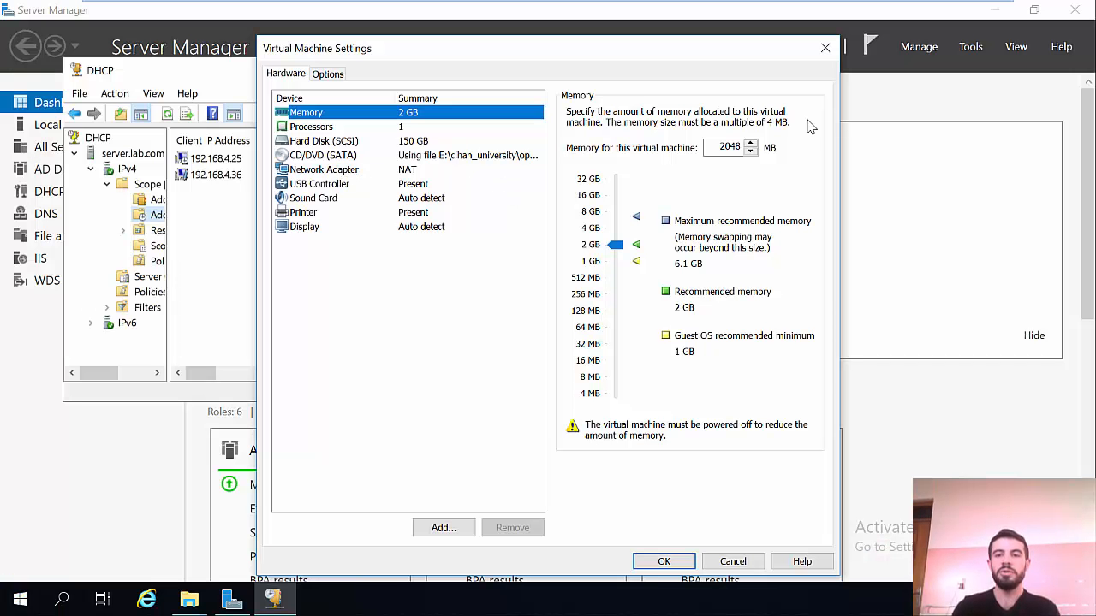
{"action": "left_click", "coordinate": [825, 48]}
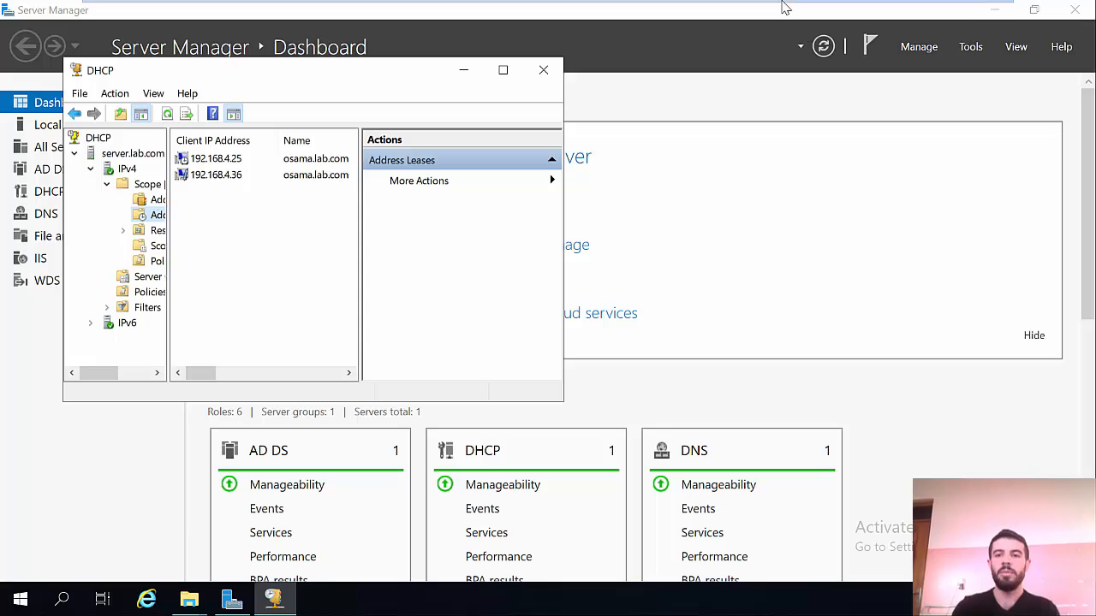
Step: Set the Windows Server 2019 VM's network adapter to Host-only in its settings
{"action": "mouse_move", "coordinate": [750, 8]}
{"action": "right_click", "coordinate": [678, 12]}
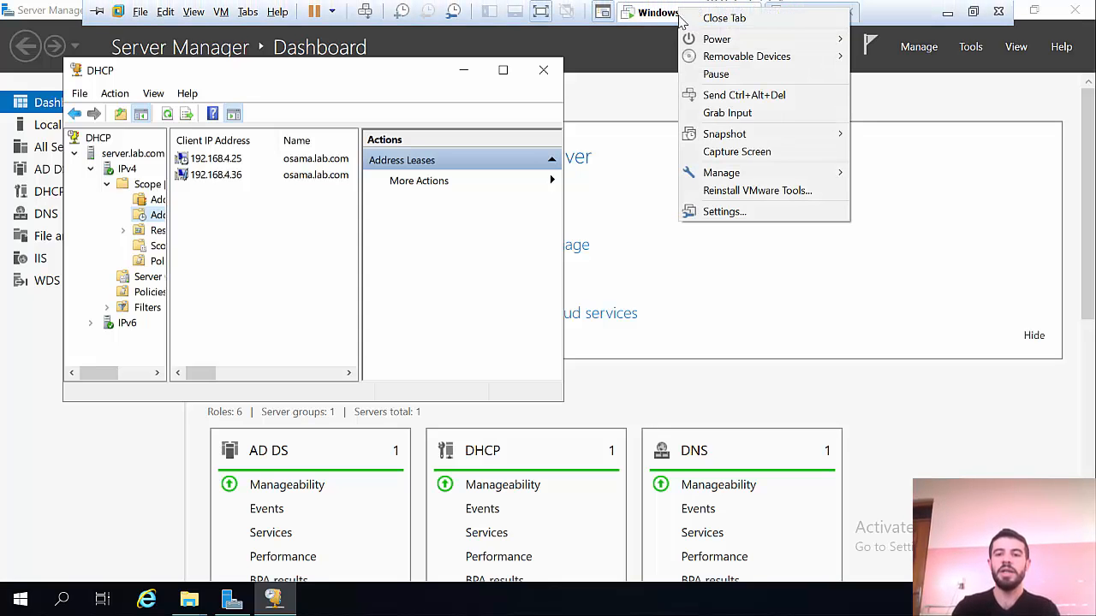
{"action": "left_click", "coordinate": [720, 212]}
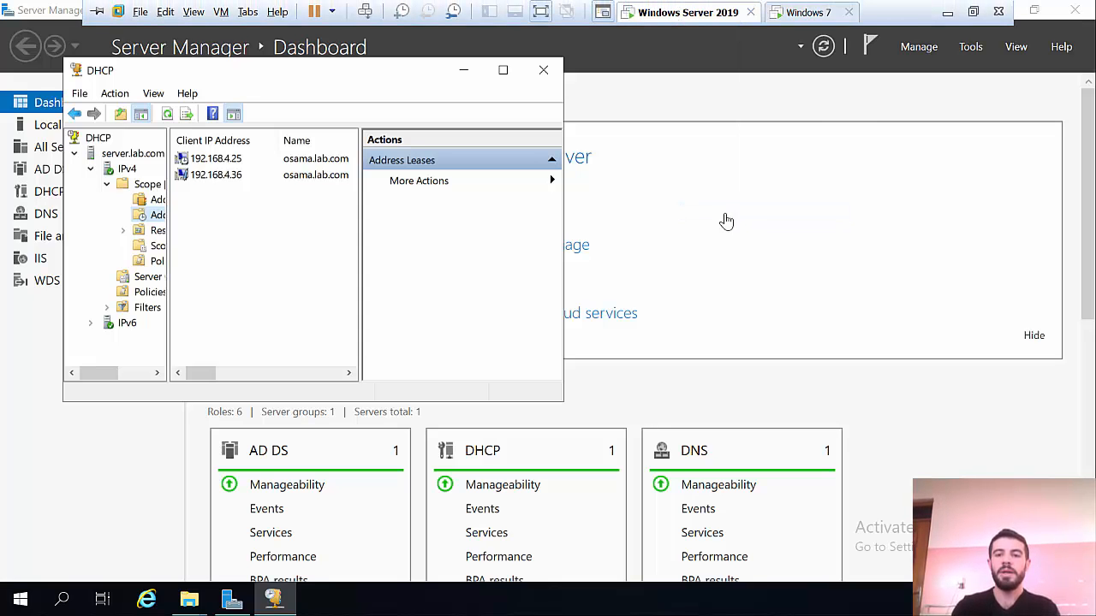
{"action": "left_click", "coordinate": [355, 170]}
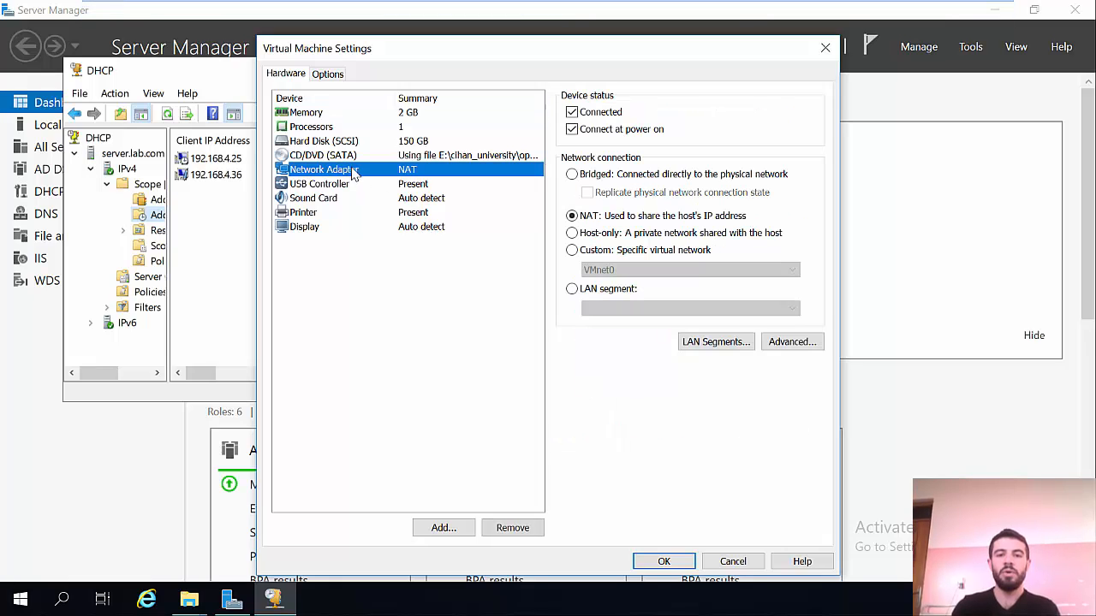
{"action": "left_click", "coordinate": [572, 234]}
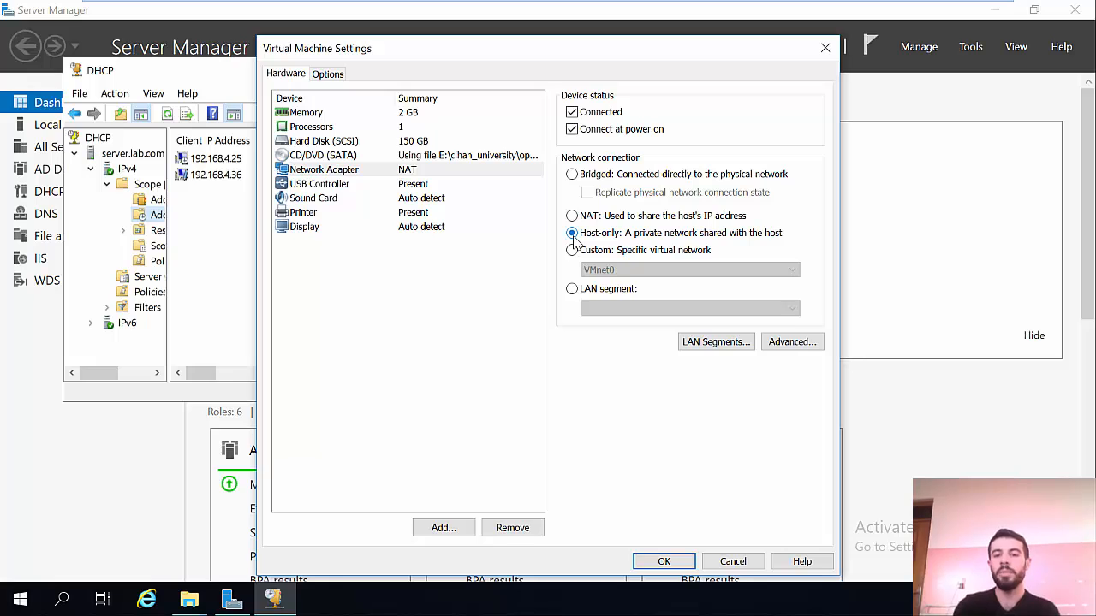
{"action": "left_click", "coordinate": [665, 566]}
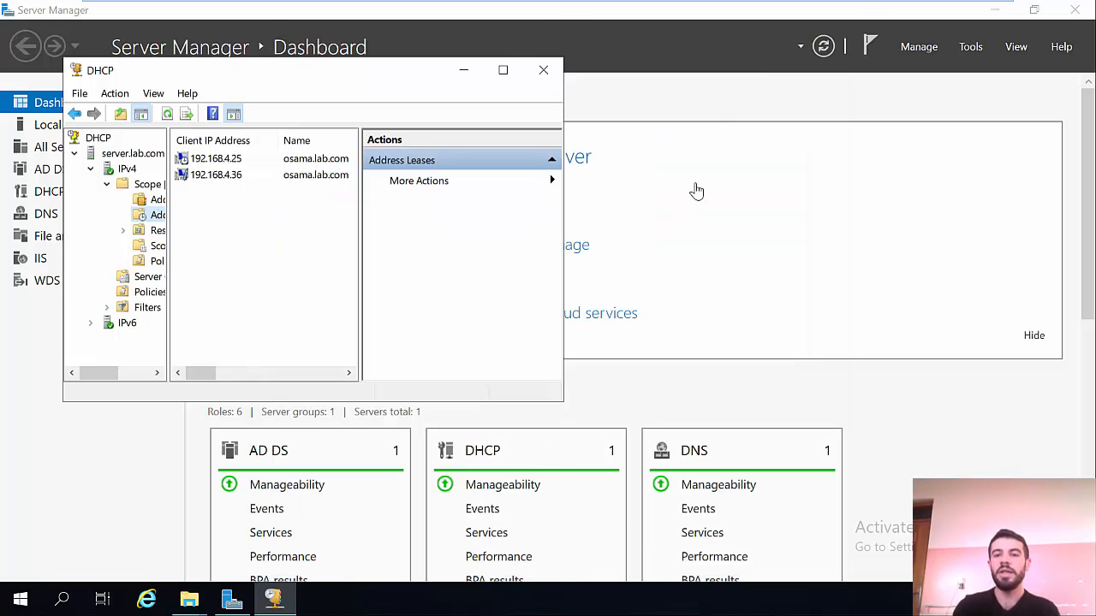
Step: Check that the Windows 7 VM's network adapter uses Host-only networking
{"action": "mouse_move", "coordinate": [853, 6]}
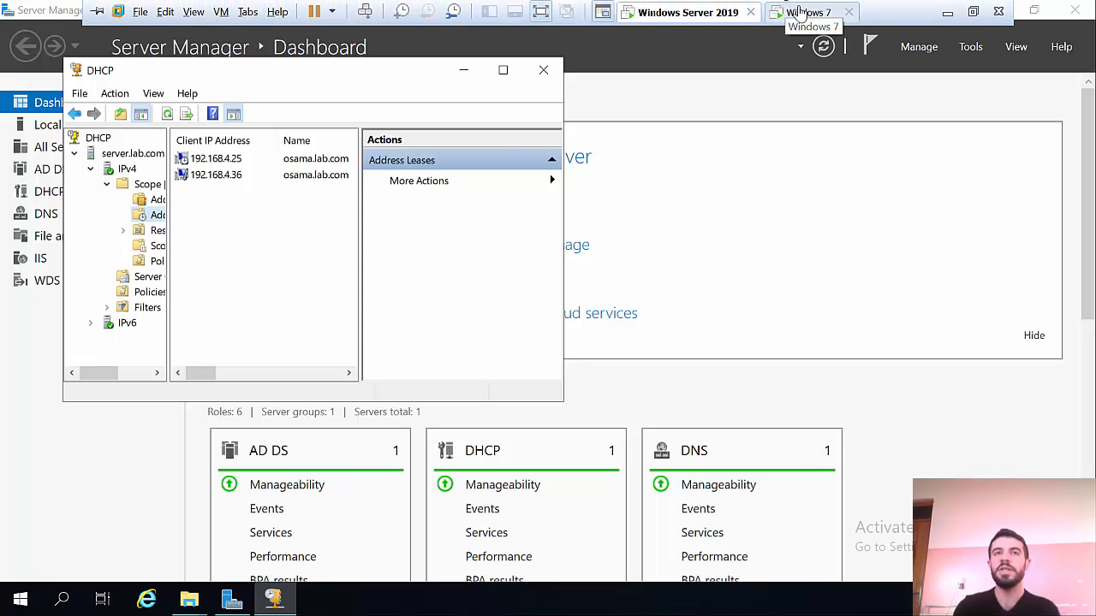
{"action": "right_click", "coordinate": [798, 12]}
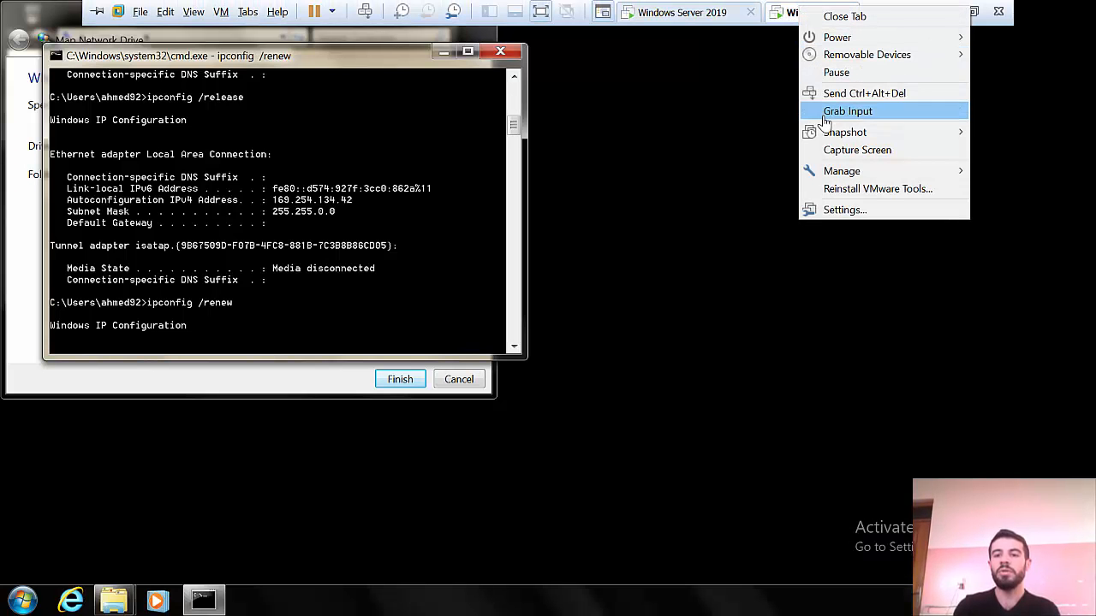
{"action": "left_click", "coordinate": [837, 210]}
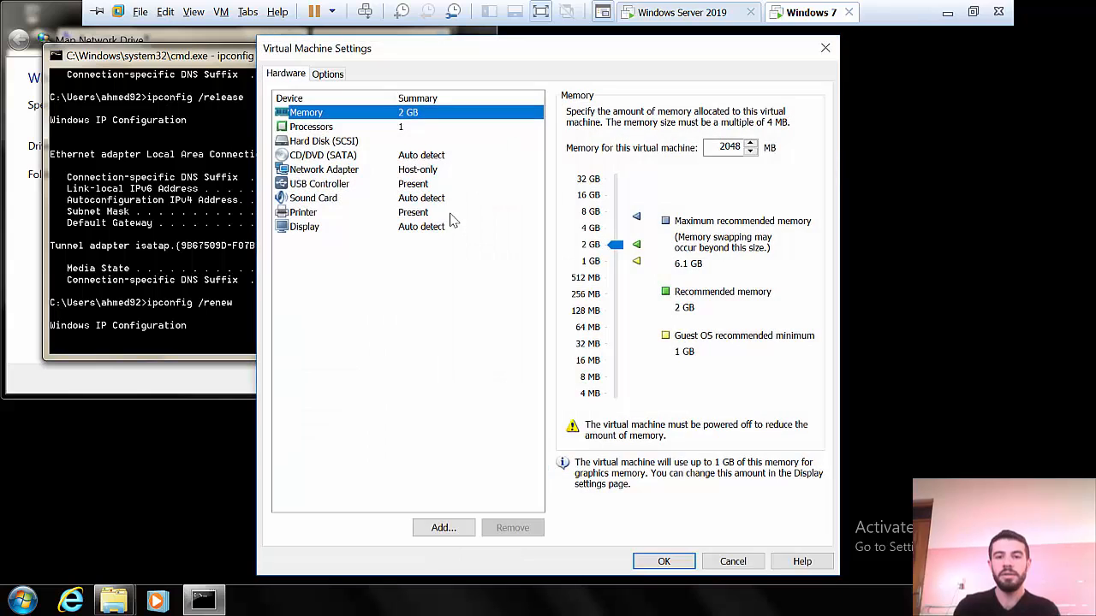
{"action": "left_click", "coordinate": [417, 170]}
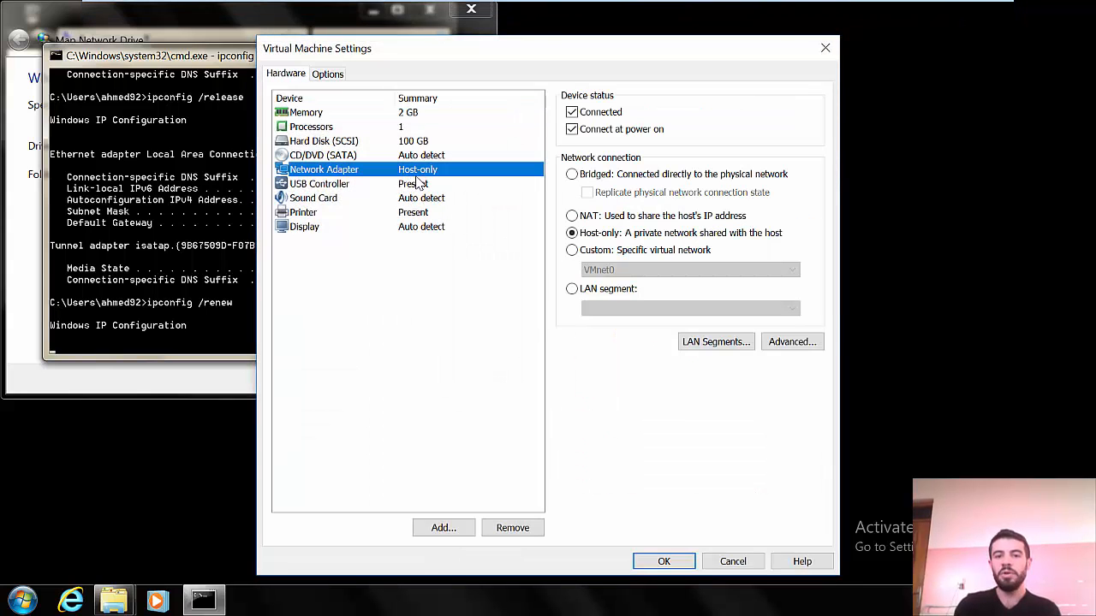
{"action": "left_click", "coordinate": [668, 564]}
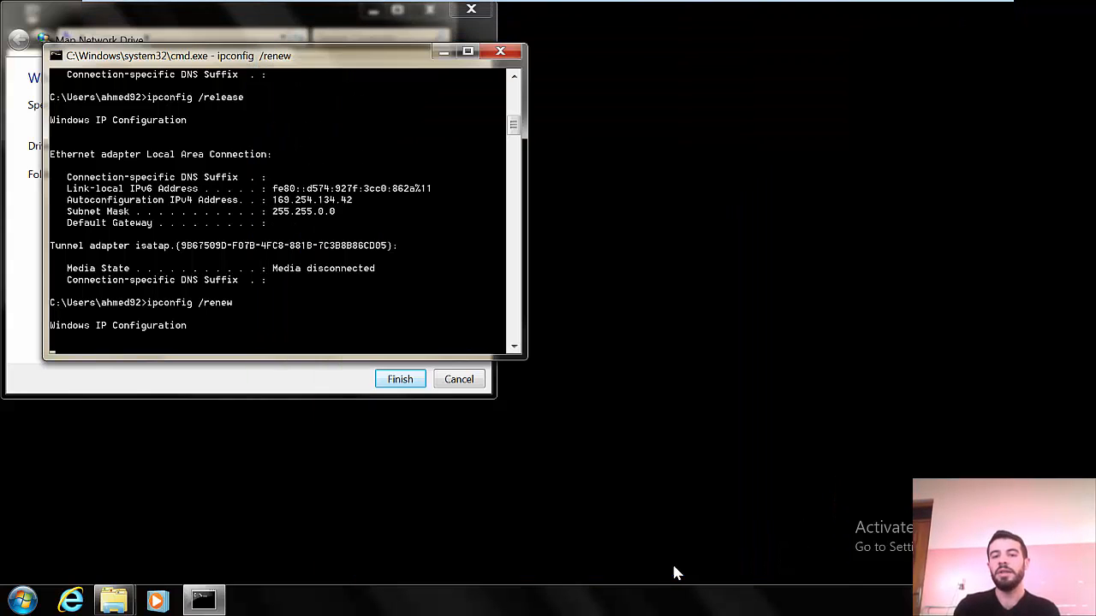
{"action": "mouse_move", "coordinate": [690, 3]}
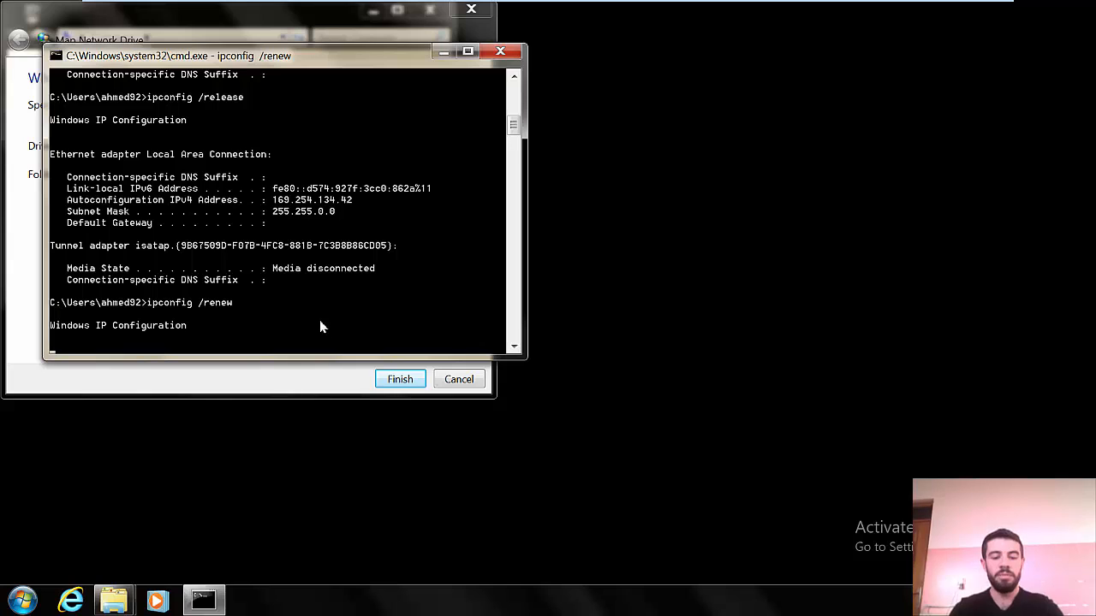
Step: Rerun ipconfig /renew to lease 192.168.4.25 on lab.com, then minimize Command Prompt
{"action": "key", "text": "ctrl+c"}
{"action": "key", "text": "Up"}
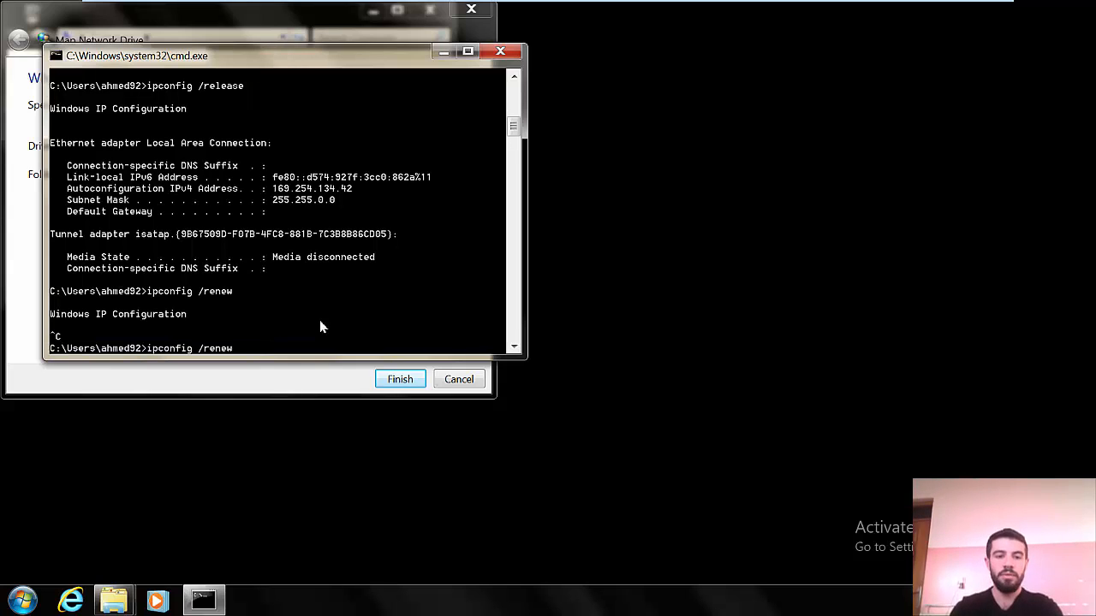
{"action": "key", "text": "Return"}
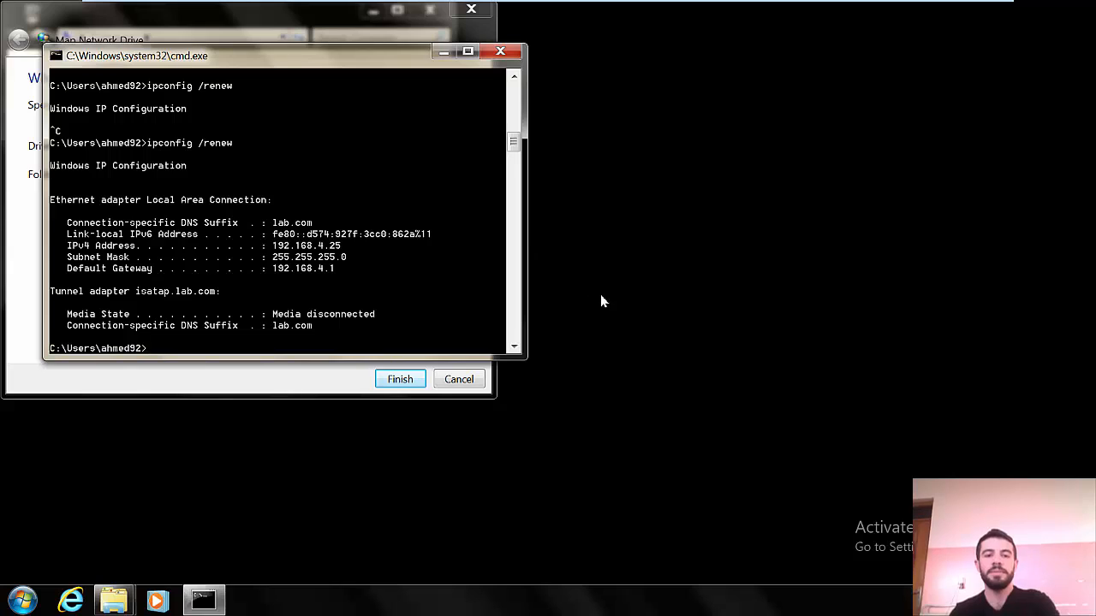
{"action": "left_click", "coordinate": [443, 53]}
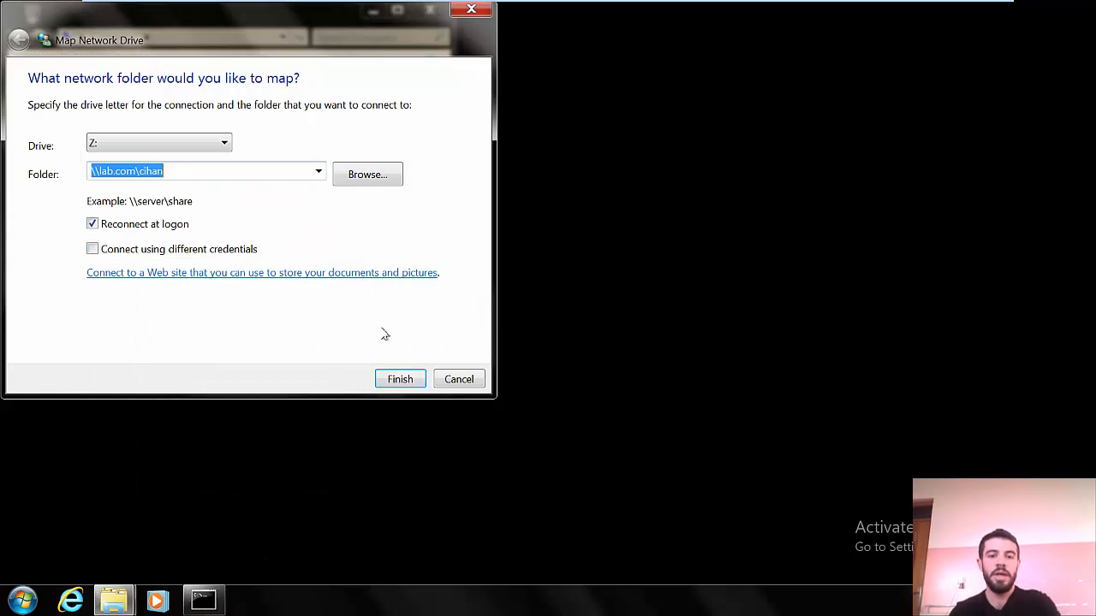
Step: Finish mapping \\lab.com\cihan as drive Z: and open it from a maximized Computer window
{"action": "left_click", "coordinate": [396, 377]}
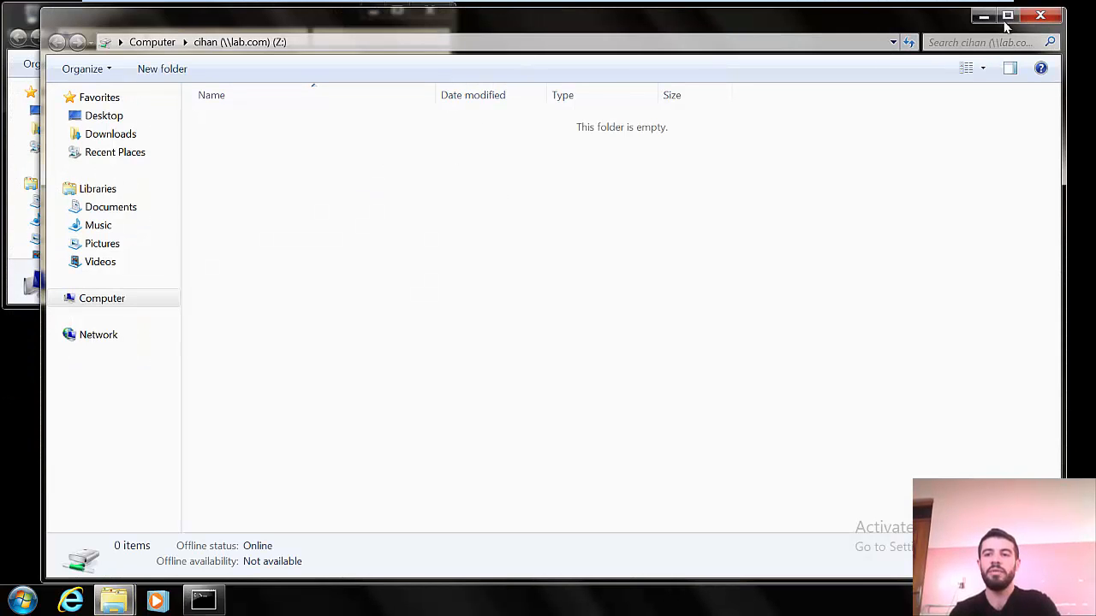
{"action": "left_click", "coordinate": [1040, 14]}
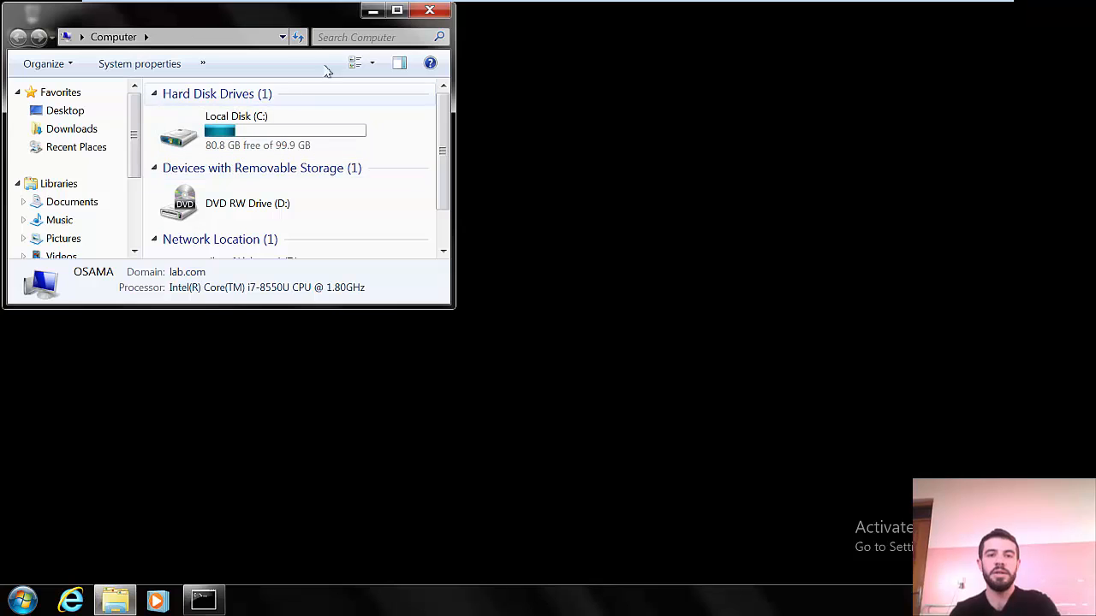
{"action": "left_click", "coordinate": [397, 11]}
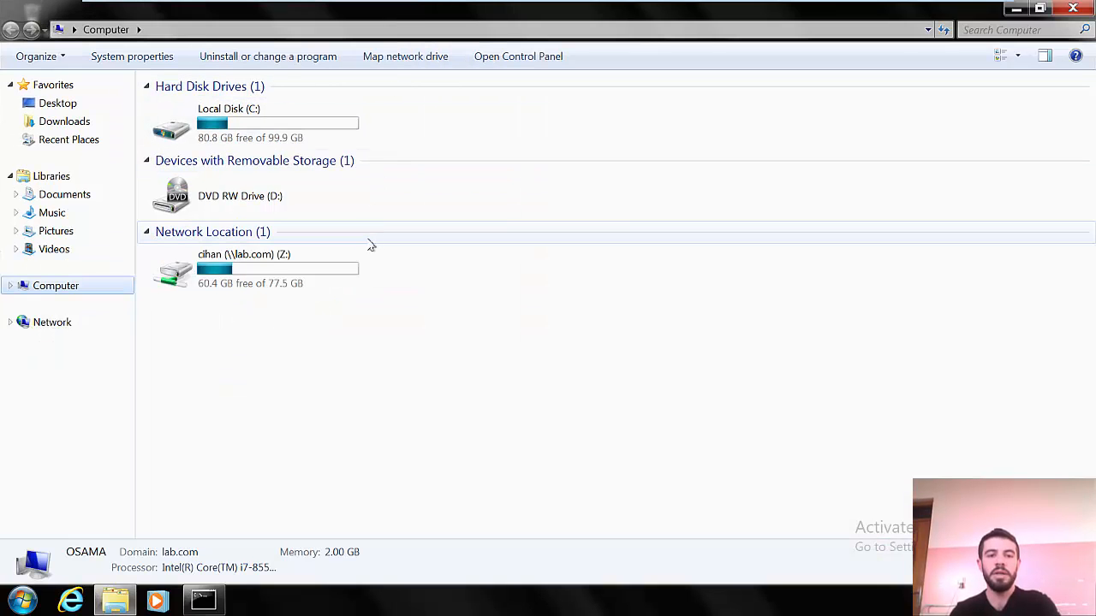
{"action": "double_click", "coordinate": [299, 282]}
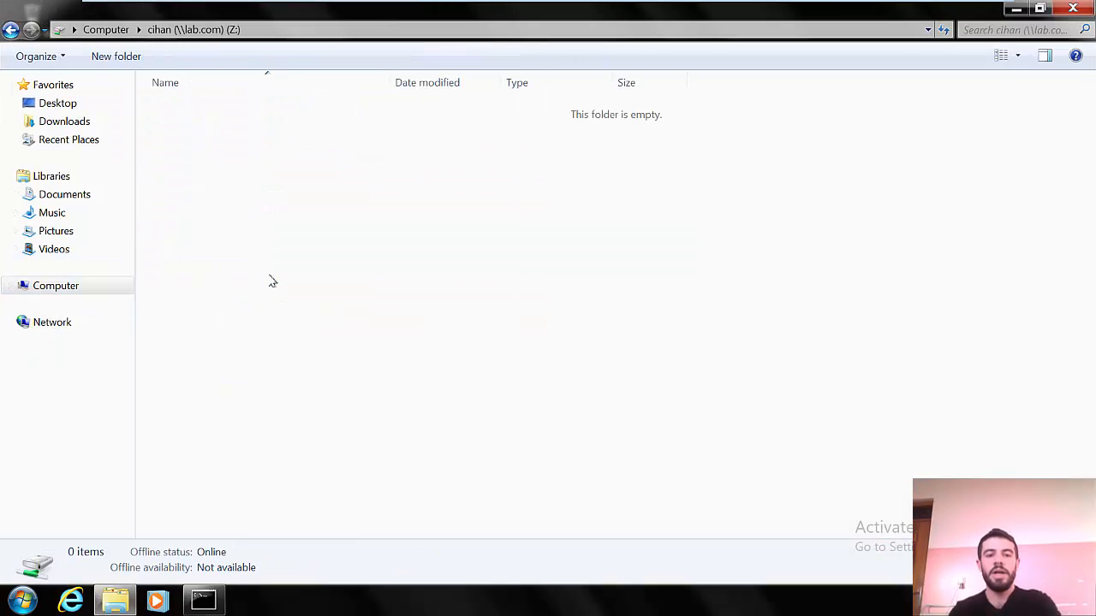
Step: Try to create a new folder on Z:, get Access Denied, and return to Windows Server 2019
{"action": "right_click", "coordinate": [292, 282]}
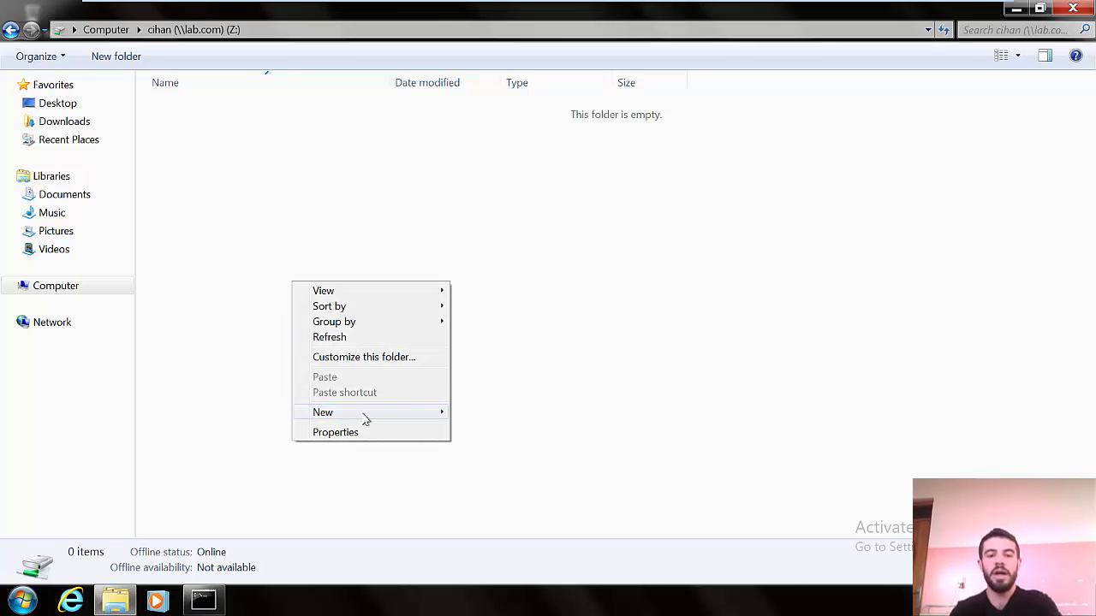
{"action": "mouse_move", "coordinate": [403, 416]}
{"action": "left_click", "coordinate": [469, 416]}
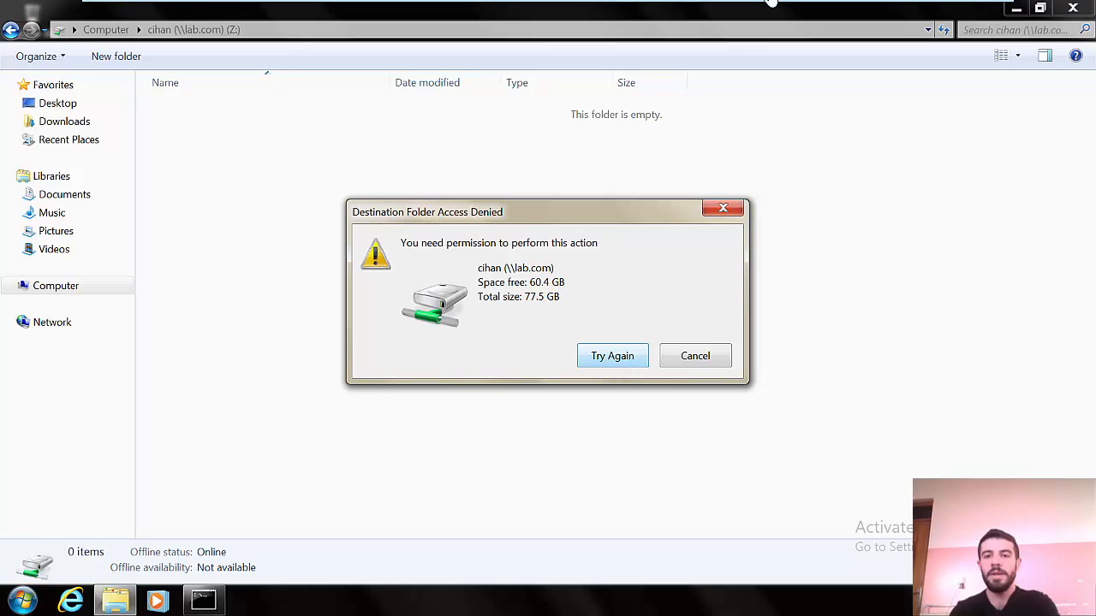
{"action": "mouse_move", "coordinate": [774, 5]}
{"action": "left_click", "coordinate": [687, 12]}
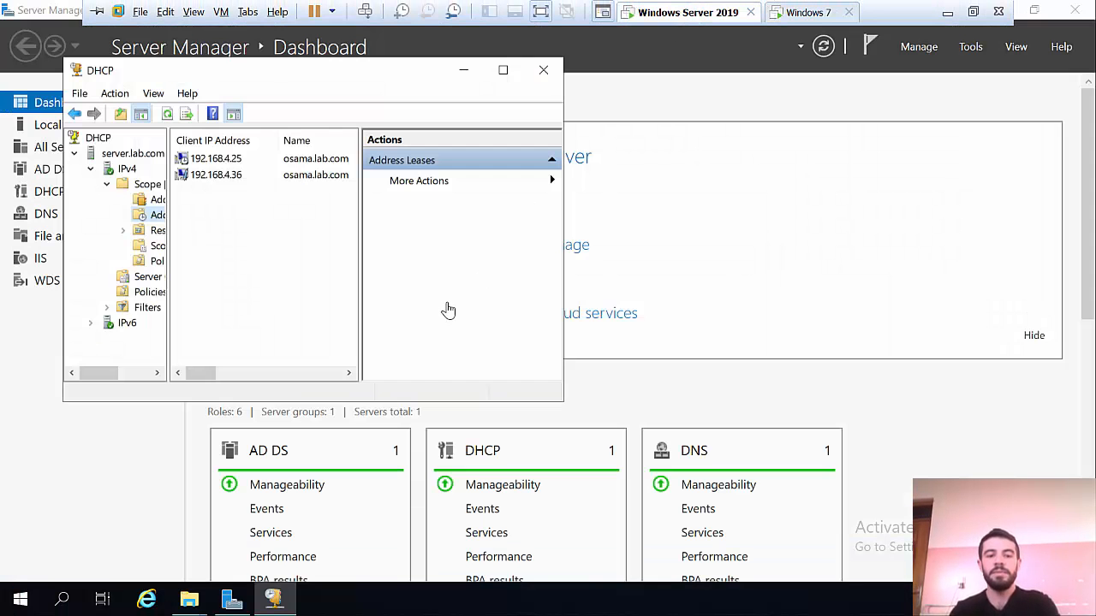
Step: From the desktop, open the cihan folder's Sharing properties and its Advanced Sharing settings
{"action": "key", "text": "super+d"}
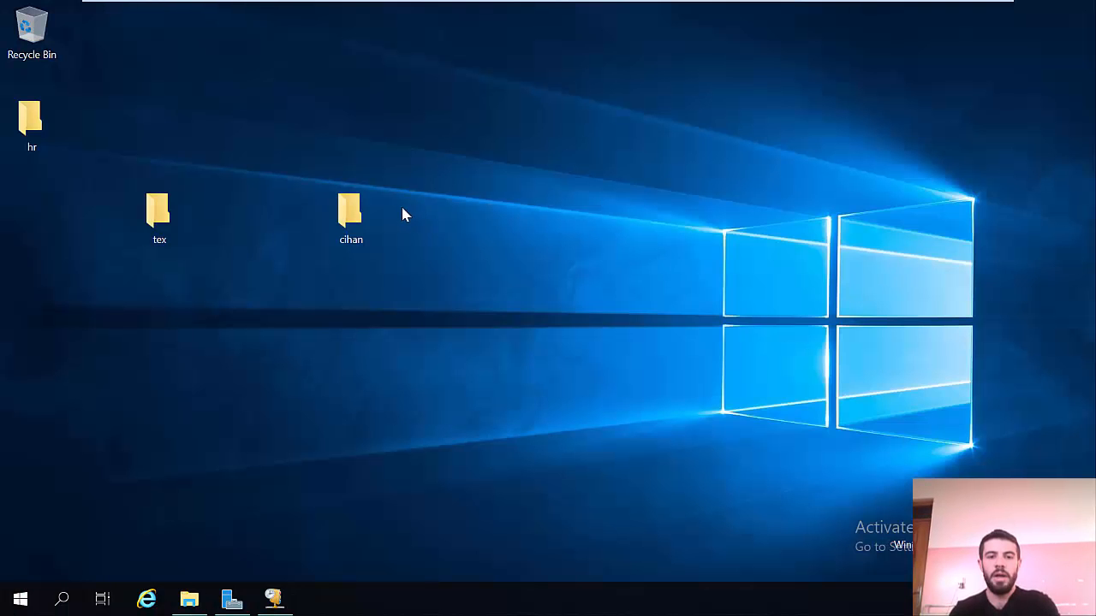
{"action": "right_click", "coordinate": [356, 219]}
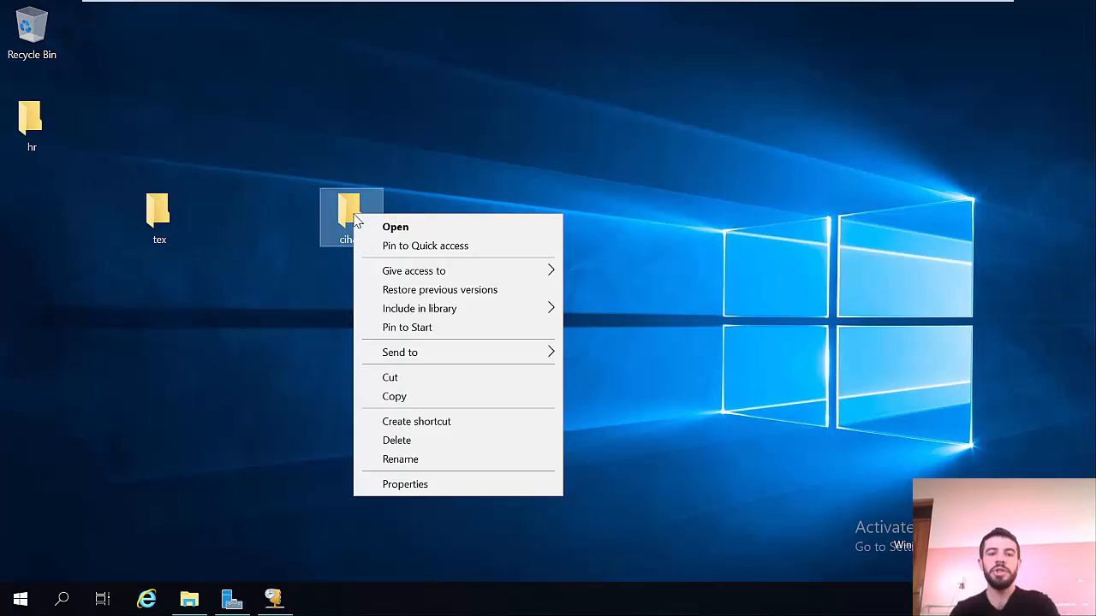
{"action": "left_click", "coordinate": [431, 485]}
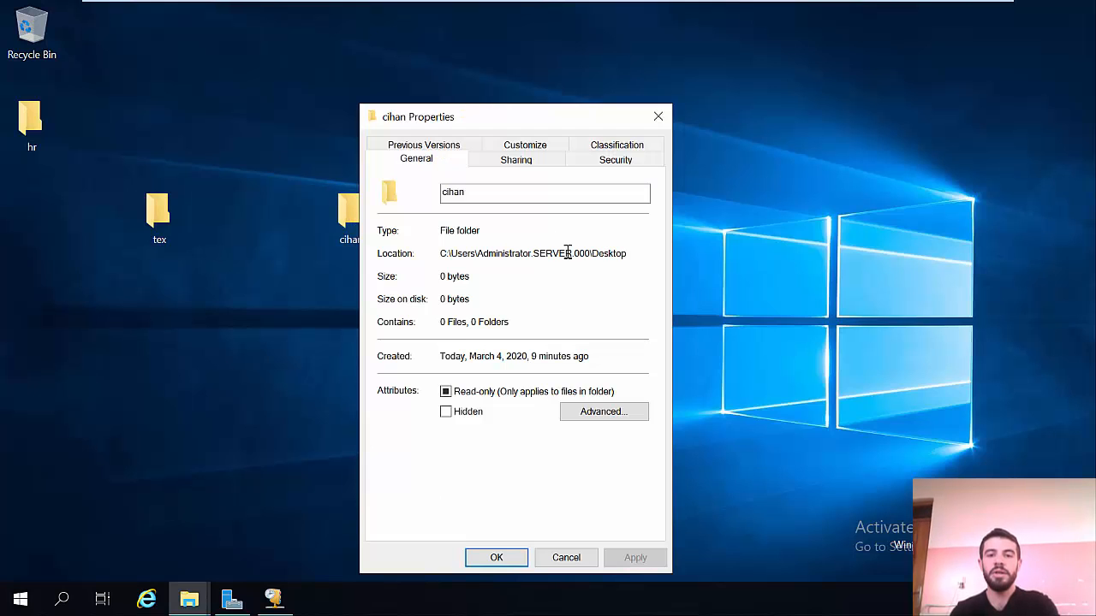
{"action": "left_click", "coordinate": [545, 169]}
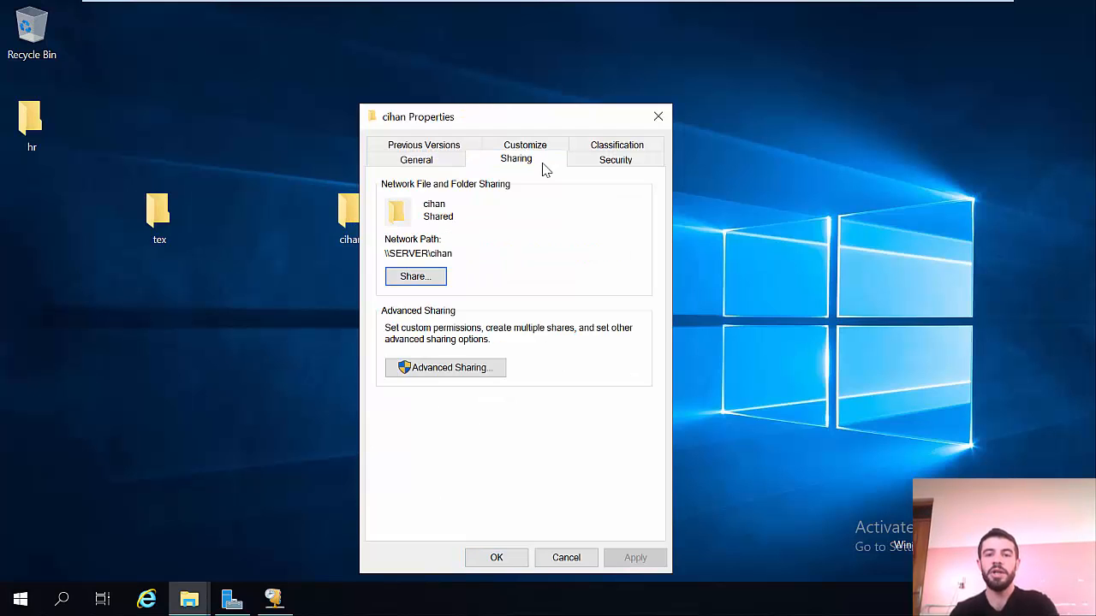
{"action": "left_click", "coordinate": [416, 370]}
Step: Confirm cihan's share permissions and Advanced Sharing, then view its Security permissions
{"action": "left_click", "coordinate": [435, 380]}
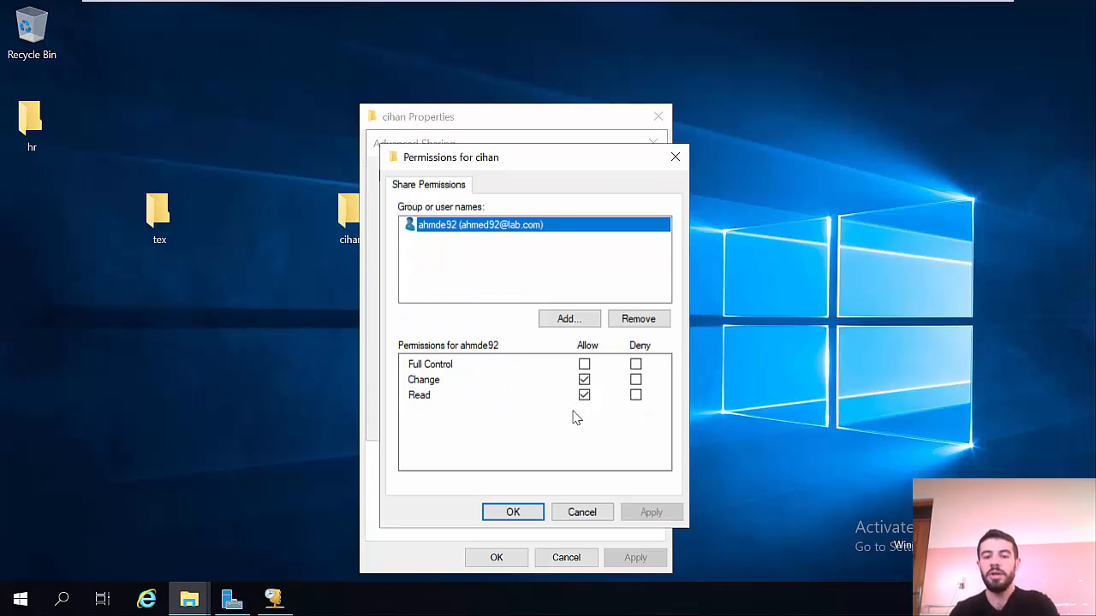
{"action": "left_click", "coordinate": [513, 512]}
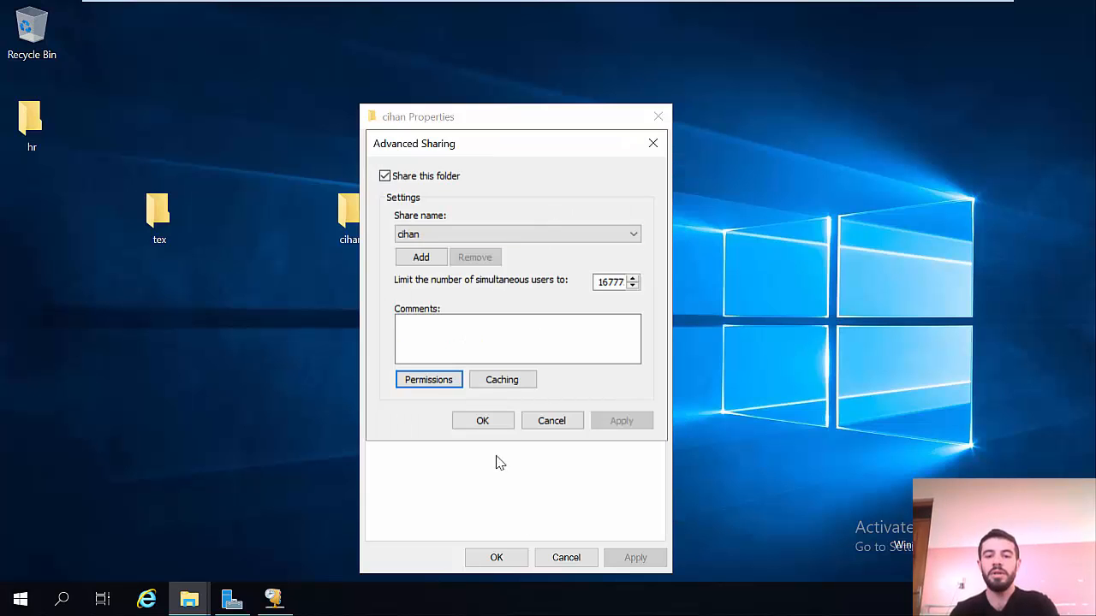
{"action": "left_click", "coordinate": [480, 428]}
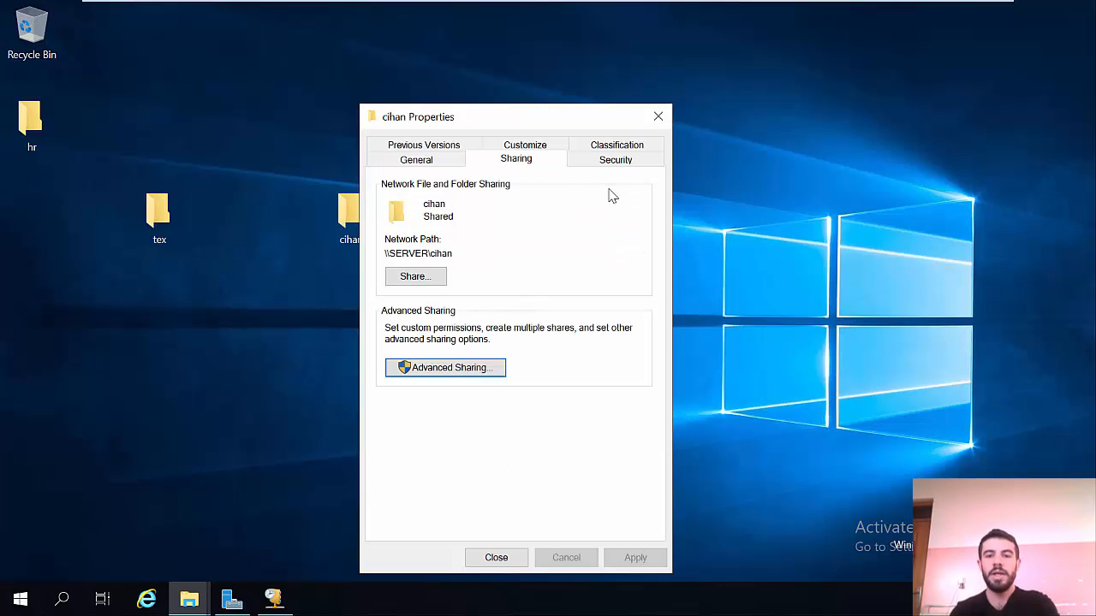
{"action": "left_click", "coordinate": [615, 162]}
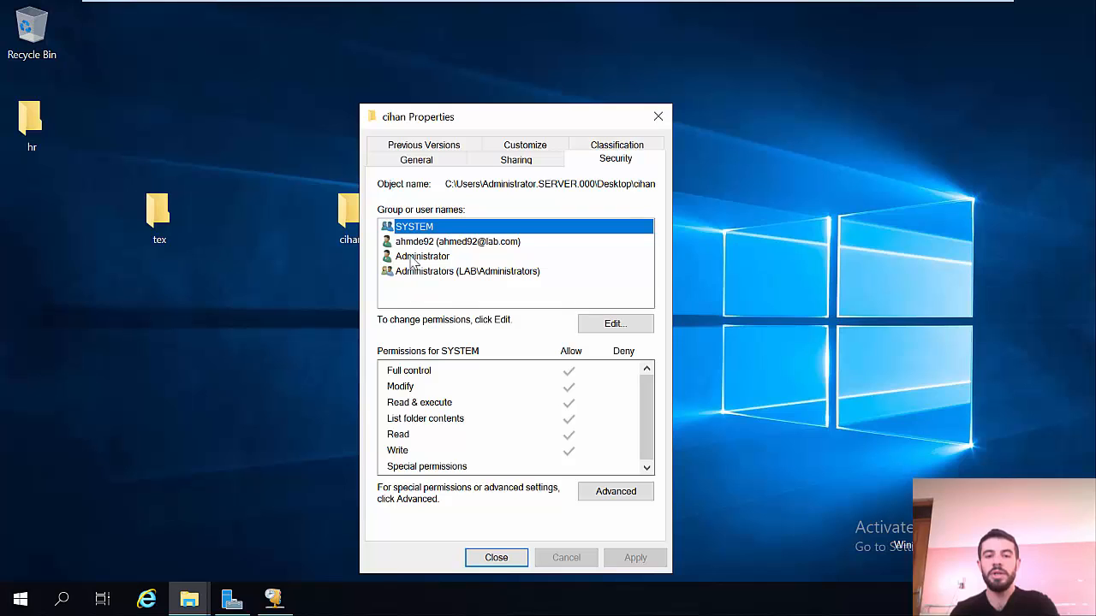
Step: Grant the domain user Allow Modify on the cihan folder, apply it, and close Properties
{"action": "left_click", "coordinate": [433, 242]}
{"action": "left_click", "coordinate": [586, 324]}
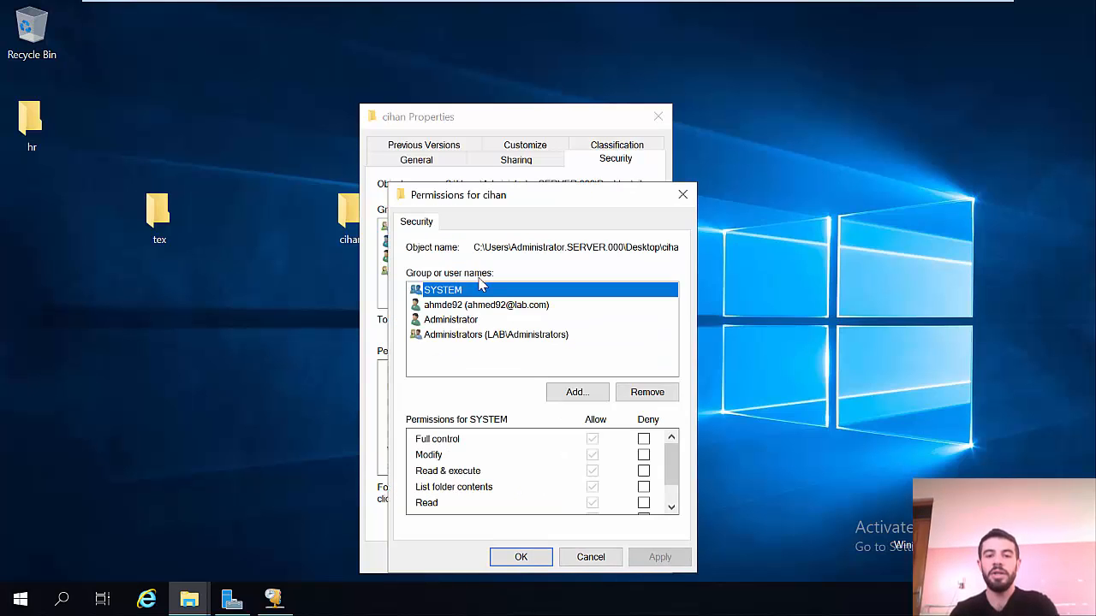
{"action": "left_click", "coordinate": [428, 305]}
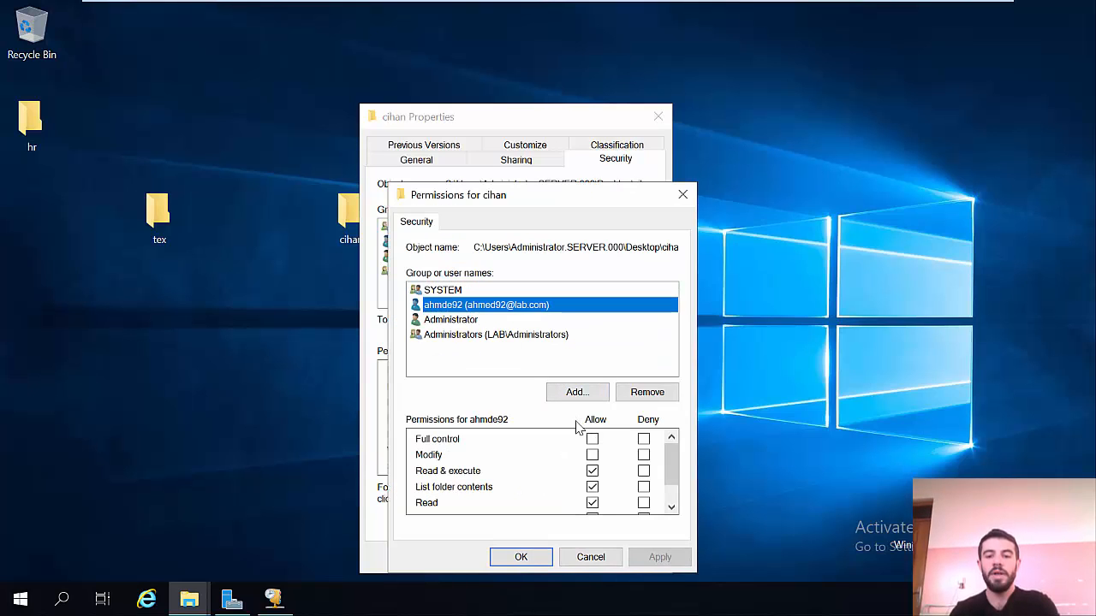
{"action": "left_click", "coordinate": [593, 455]}
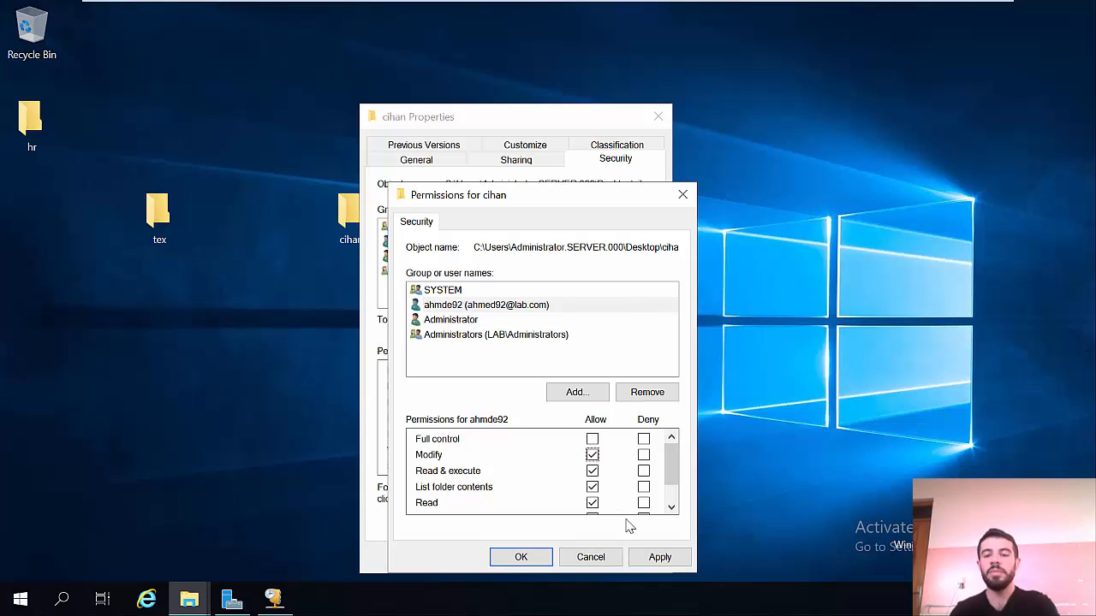
{"action": "left_click", "coordinate": [660, 557]}
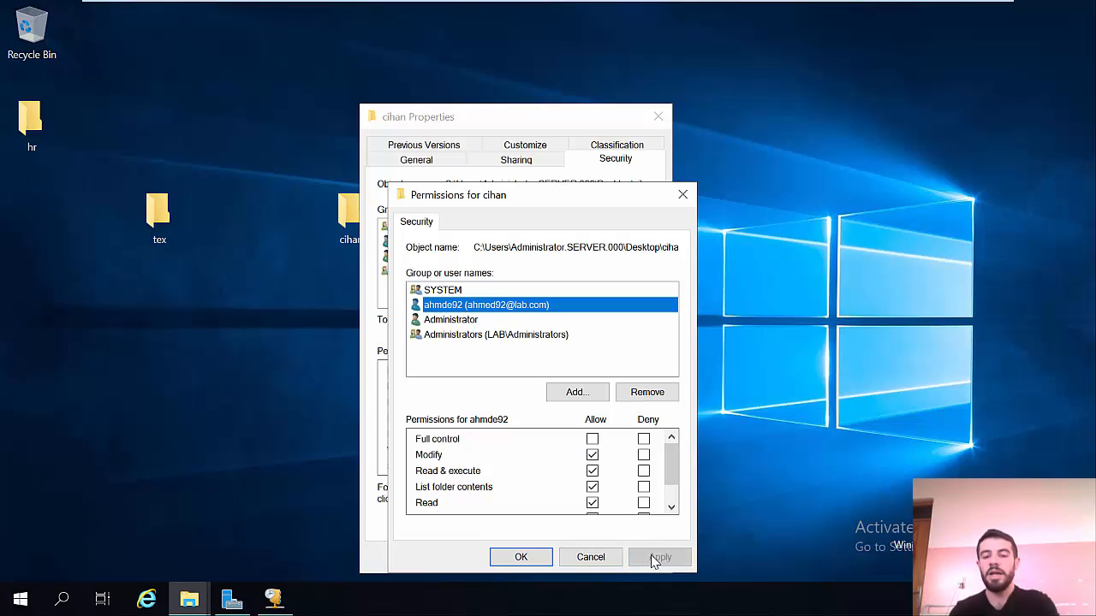
{"action": "left_click", "coordinate": [519, 561]}
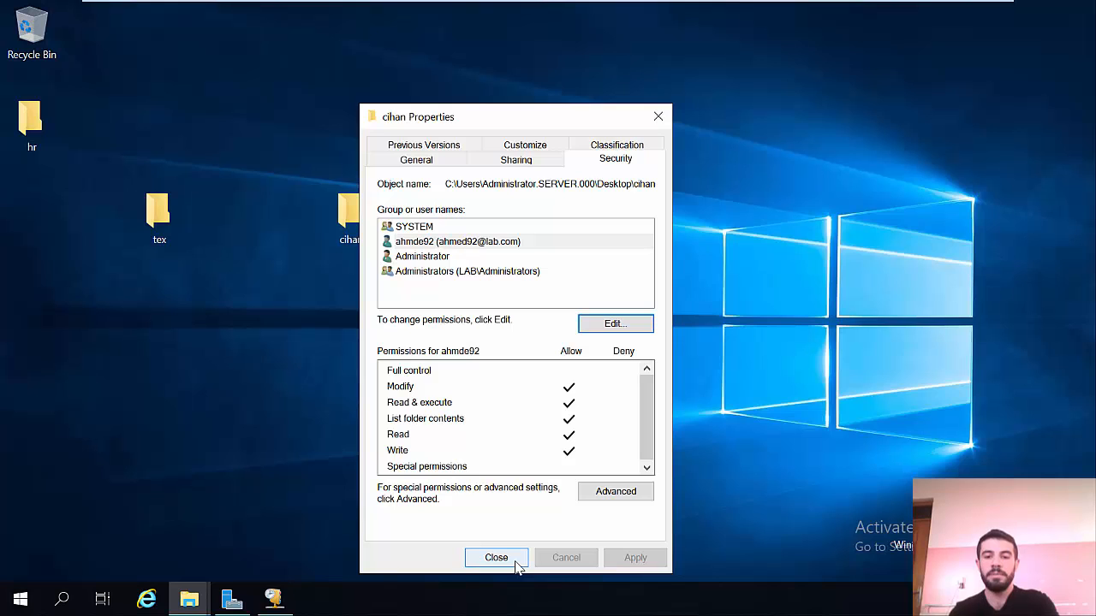
{"action": "left_click", "coordinate": [514, 563]}
Step: On the Windows 7 client, retry the denied action so 'New folder' is created on Z:
{"action": "mouse_move", "coordinate": [759, 2]}
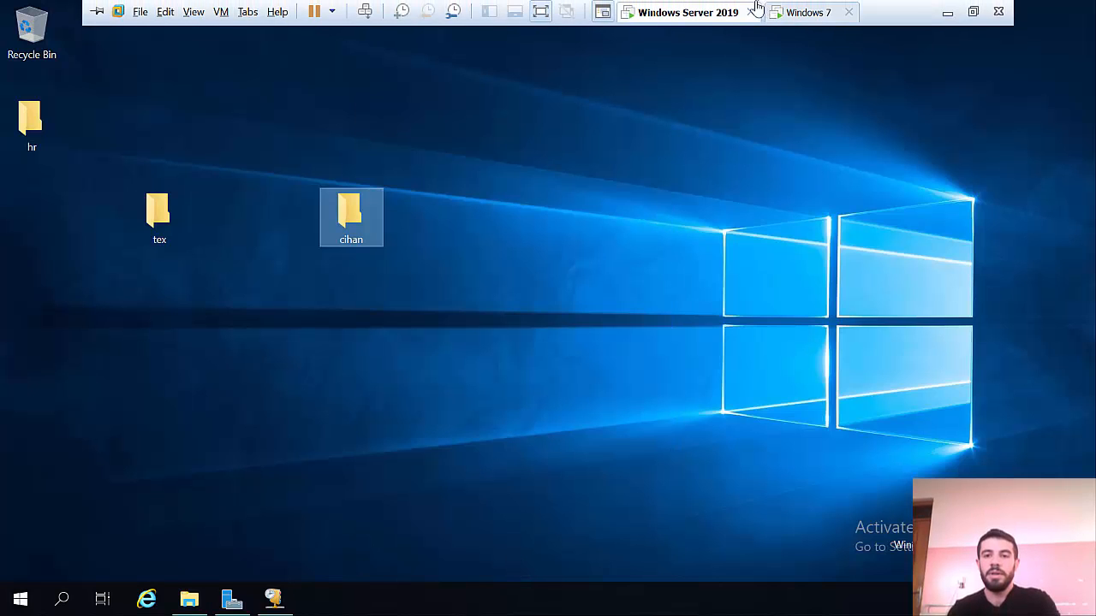
{"action": "left_click", "coordinate": [785, 13]}
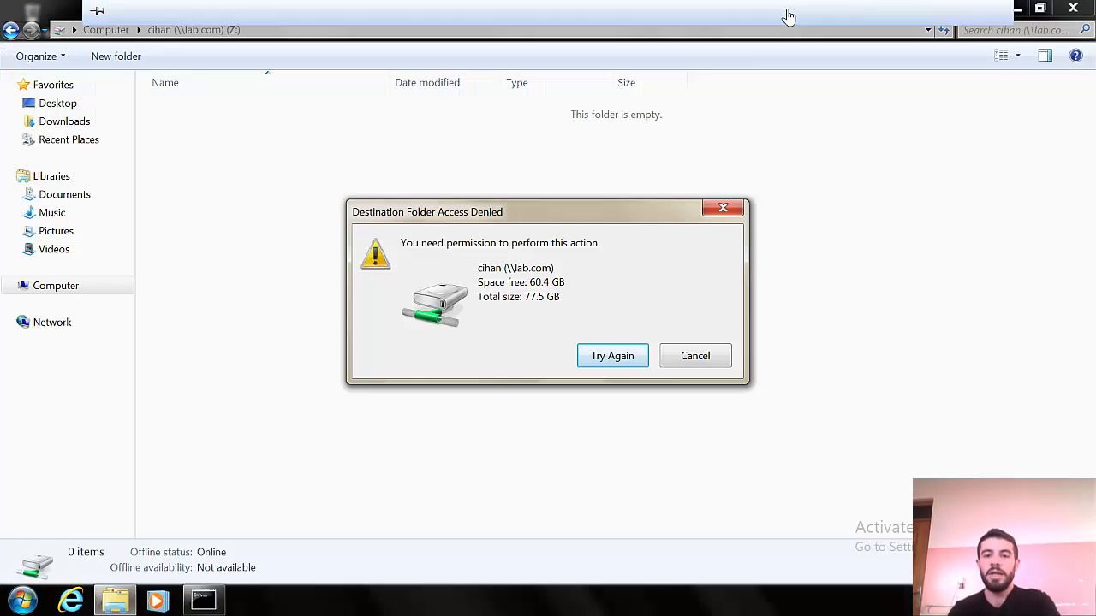
{"action": "left_click", "coordinate": [613, 356]}
{"action": "left_click", "coordinate": [368, 301]}
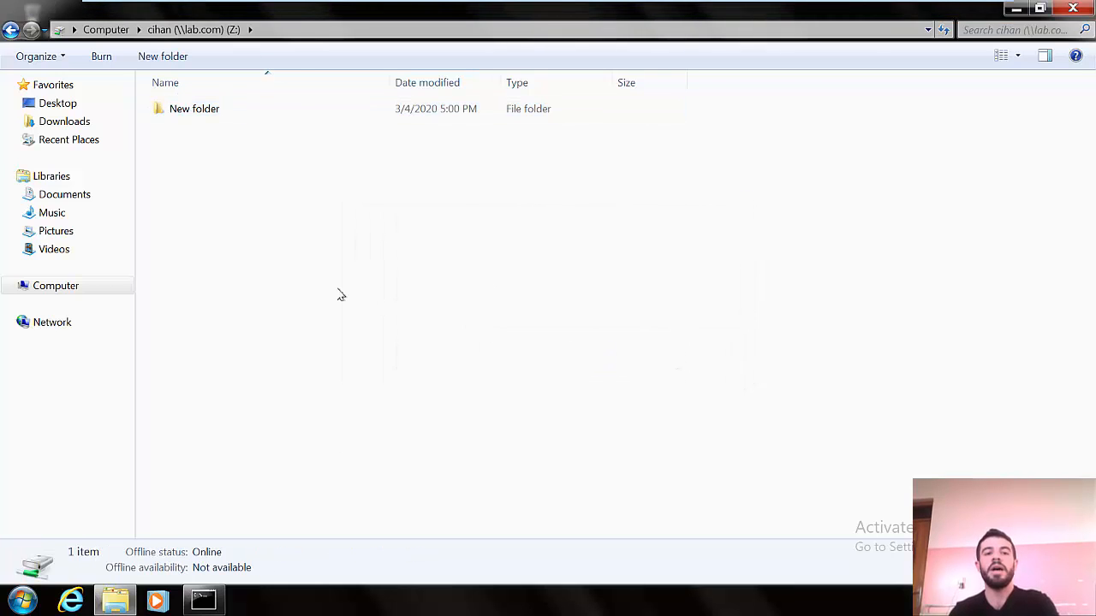
Step: Create a second folder named 'fdfd' on Z:, then return to Windows Server 2019
{"action": "right_click", "coordinate": [340, 296]}
{"action": "mouse_move", "coordinate": [428, 419]}
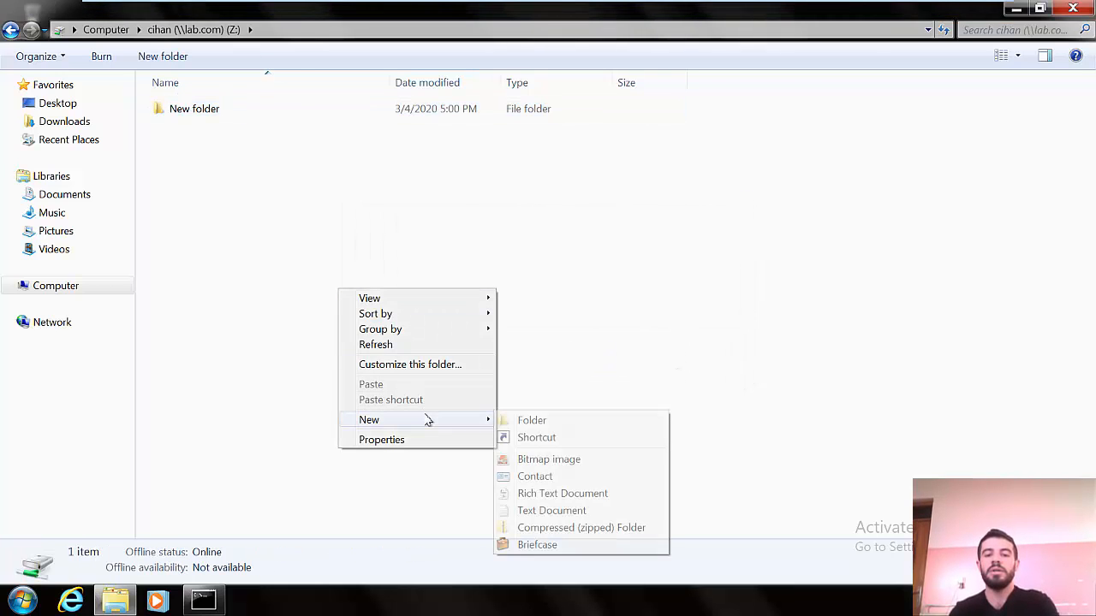
{"action": "left_click", "coordinate": [532, 420]}
{"action": "type", "text": "fdfd"}
{"action": "key", "text": "Return"}
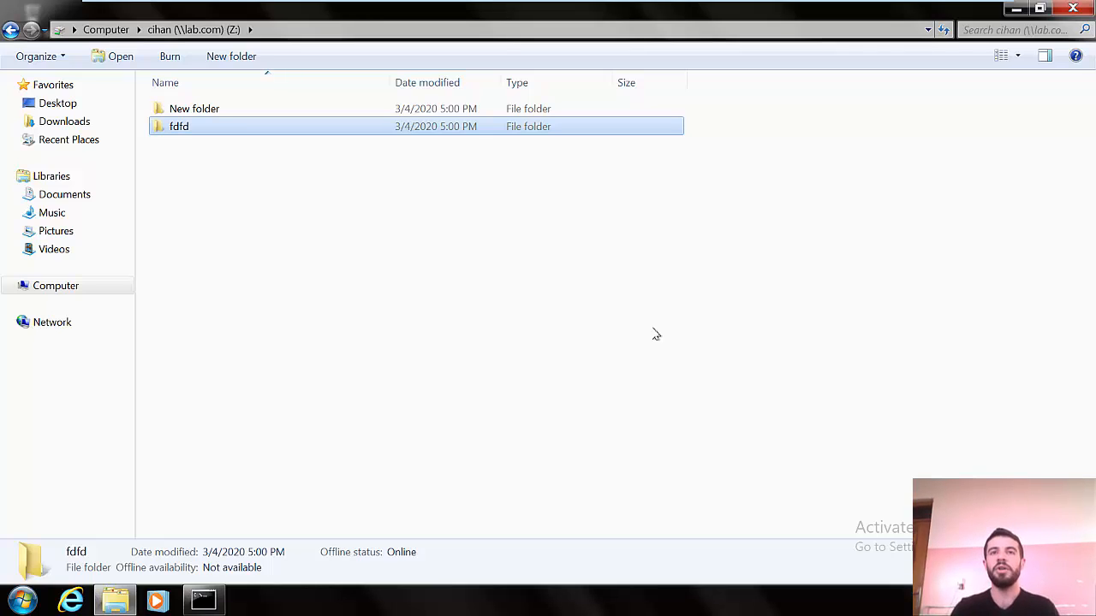
{"action": "left_click", "coordinate": [689, 13]}
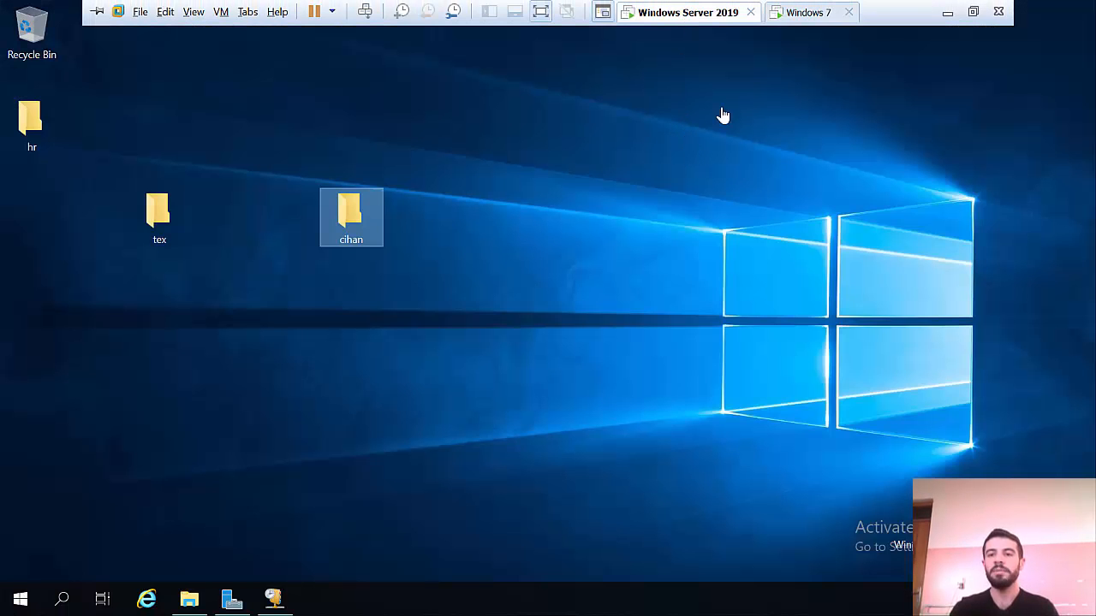
Step: Inspect the server VM's host-only Network Adapter settings without changes, then return to Windows 7
{"action": "left_click", "coordinate": [783, 14]}
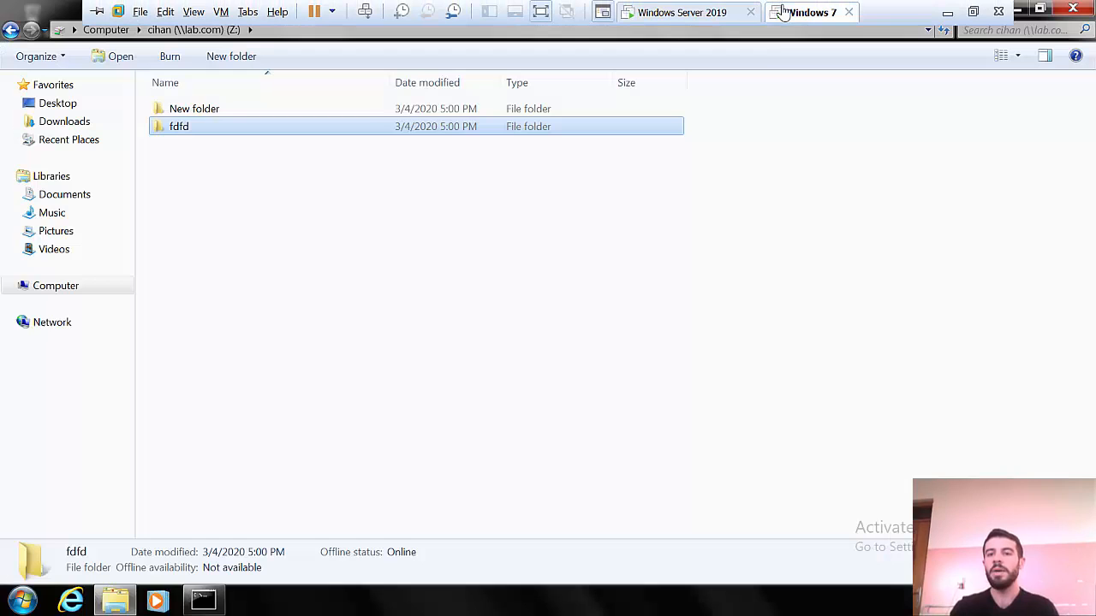
{"action": "right_click", "coordinate": [689, 14]}
{"action": "left_click", "coordinate": [738, 213]}
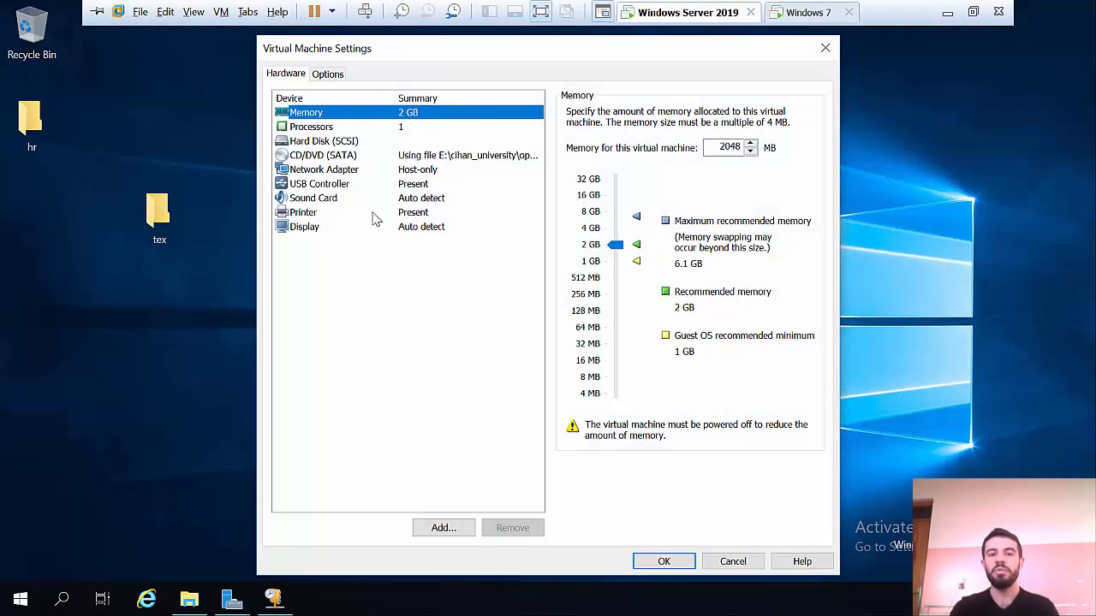
{"action": "left_click", "coordinate": [345, 172]}
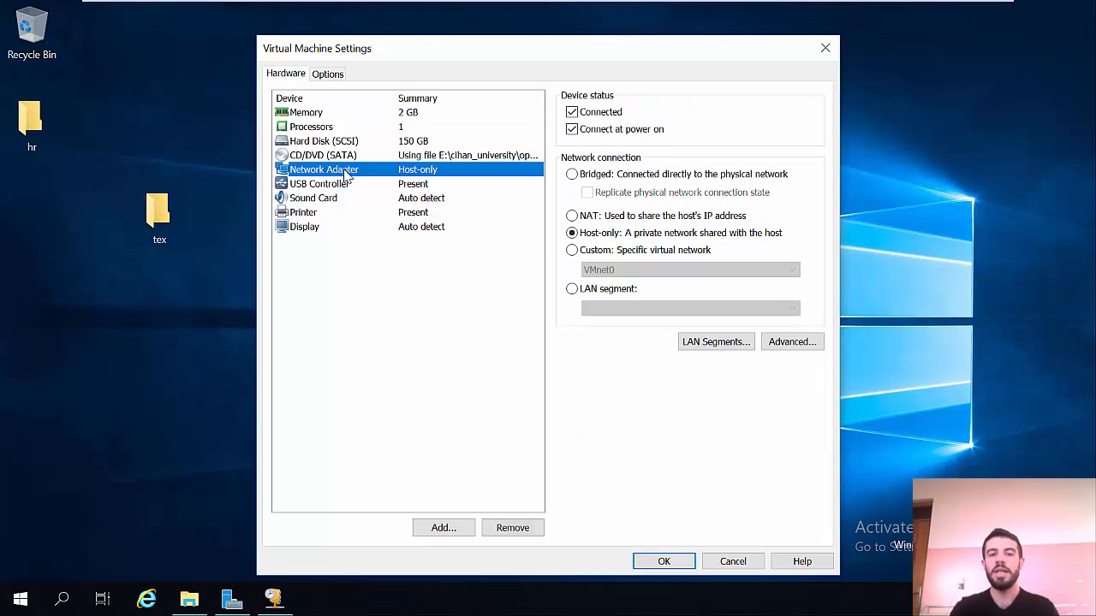
{"action": "left_click", "coordinate": [825, 48]}
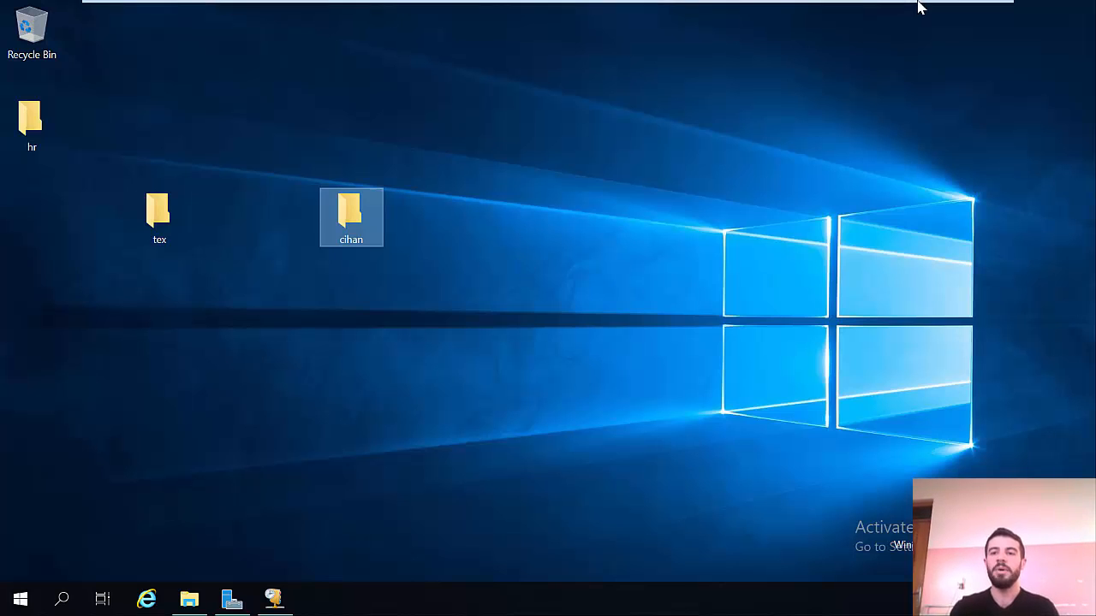
{"action": "mouse_move", "coordinate": [915, 3]}
{"action": "left_click", "coordinate": [809, 13]}
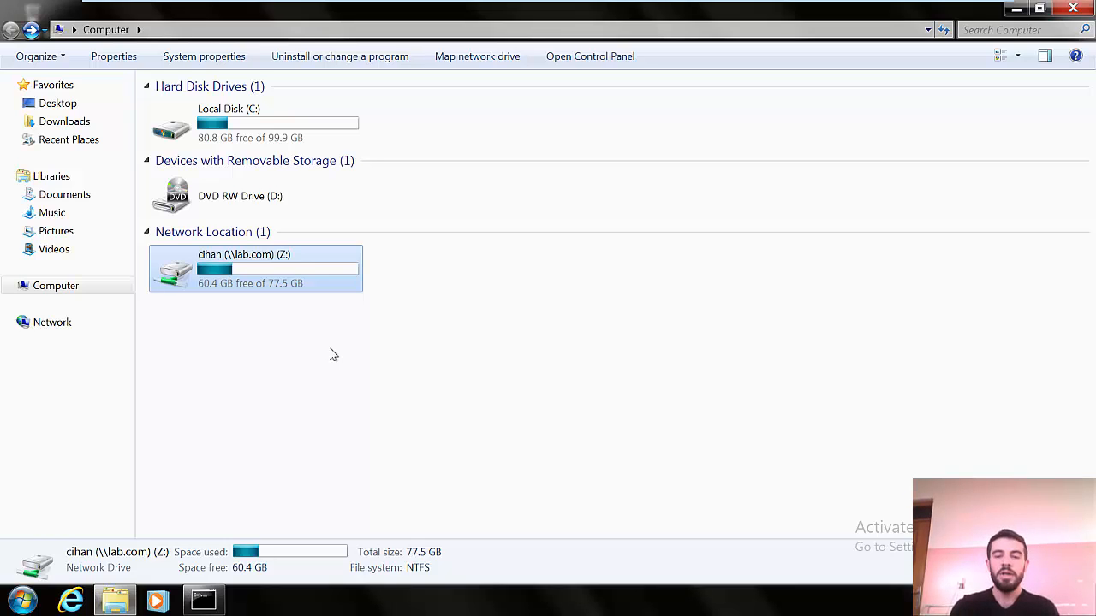
Step: Minimize the Computer window and switch to the Windows Server 2019 desktop
{"action": "left_click", "coordinate": [1012, 9]}
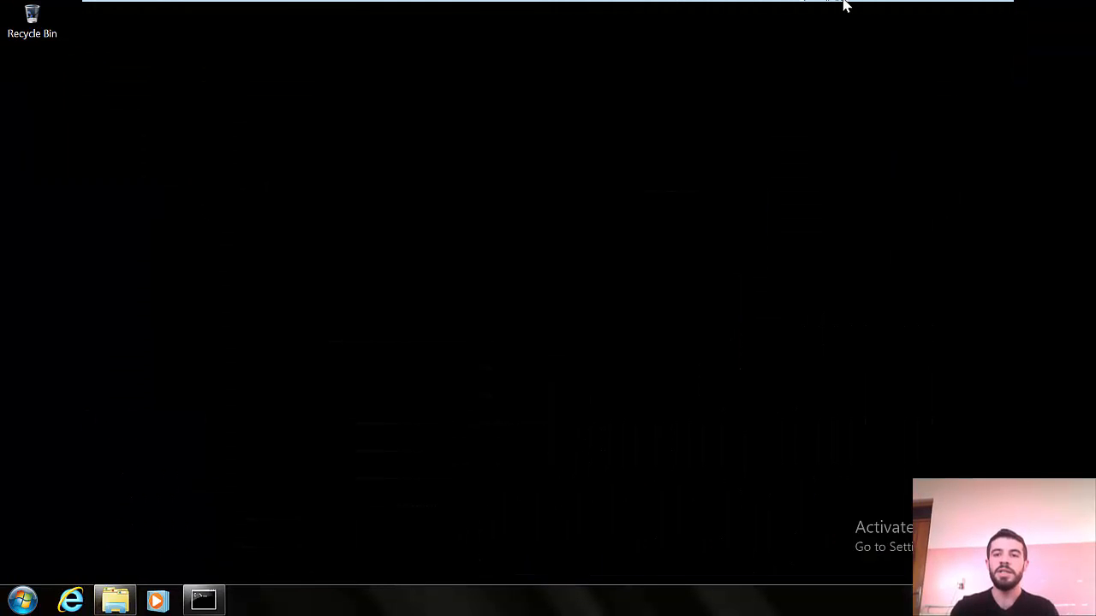
{"action": "mouse_move", "coordinate": [836, 4]}
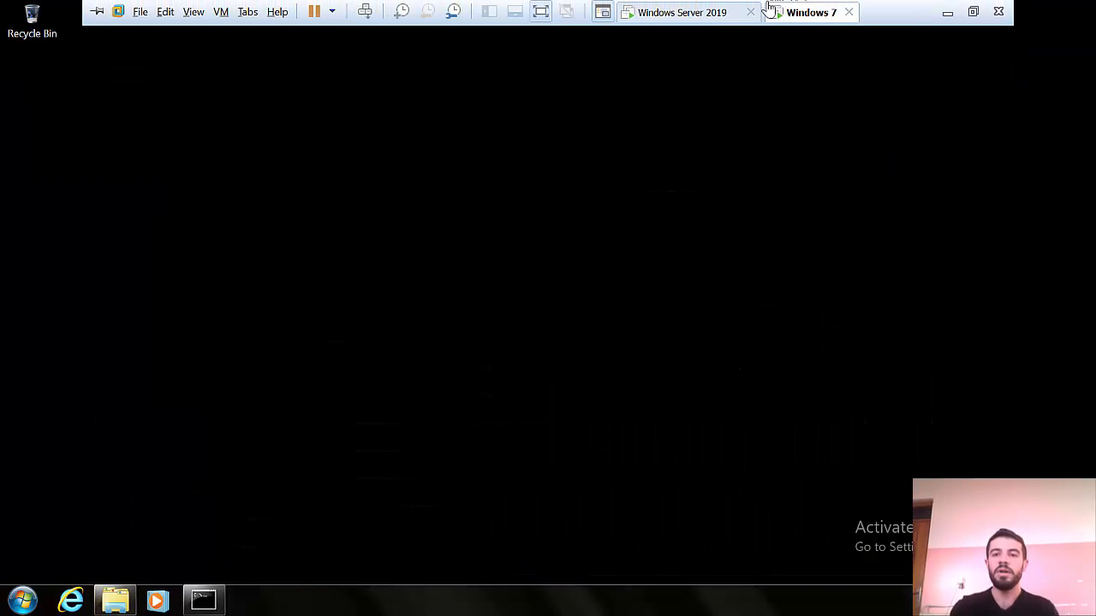
{"action": "left_click", "coordinate": [706, 9]}
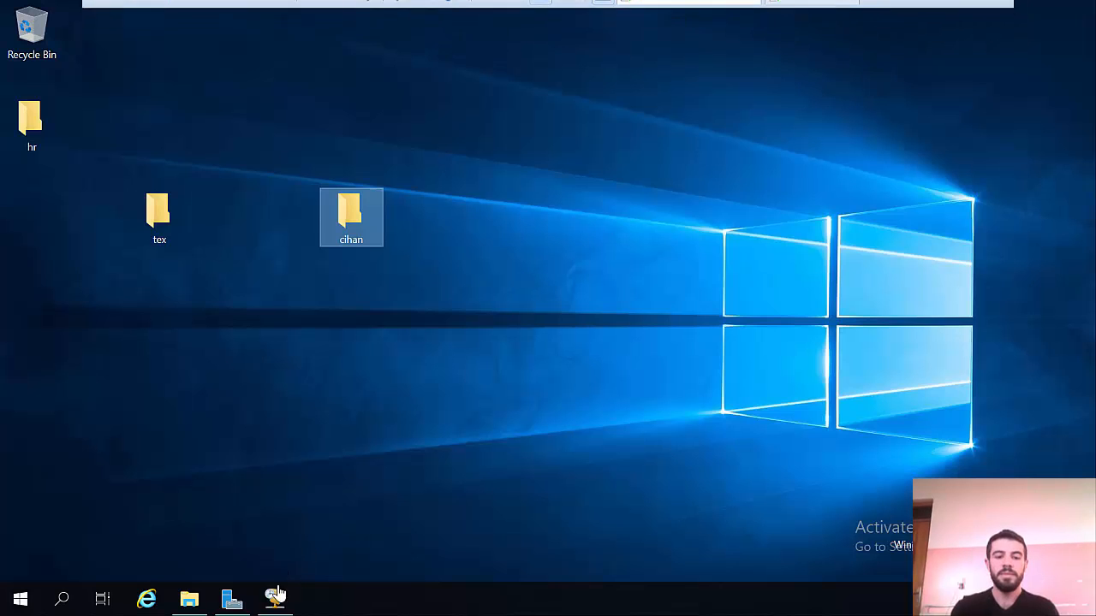
Step: Start the Add Roles and Features wizard with role-based installation and reach the server roles
{"action": "left_click", "coordinate": [231, 602]}
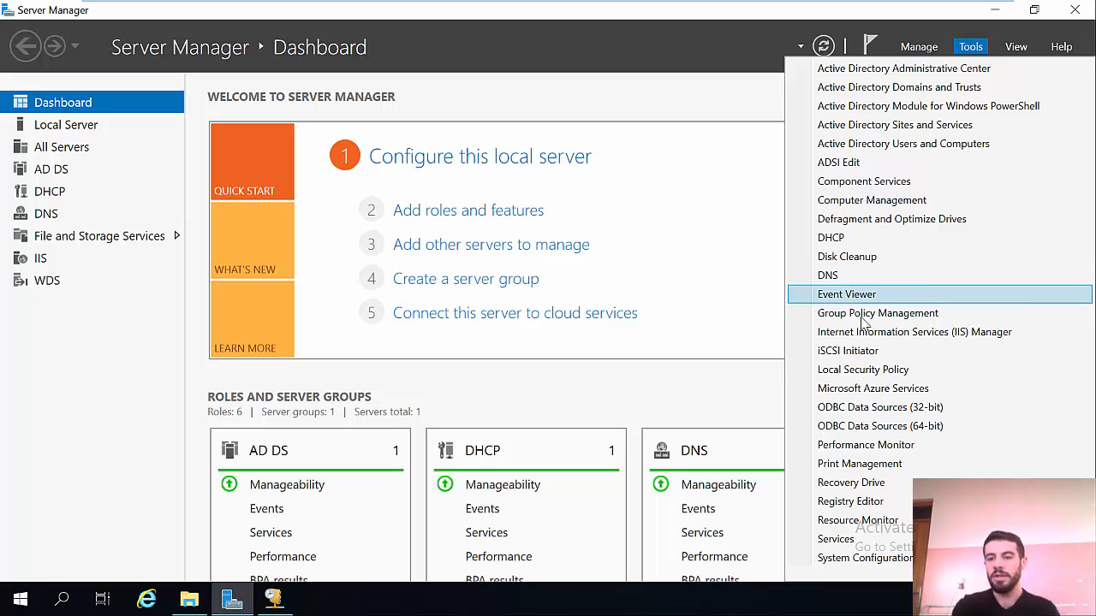
{"action": "left_click", "coordinate": [502, 220]}
{"action": "left_click", "coordinate": [502, 220]}
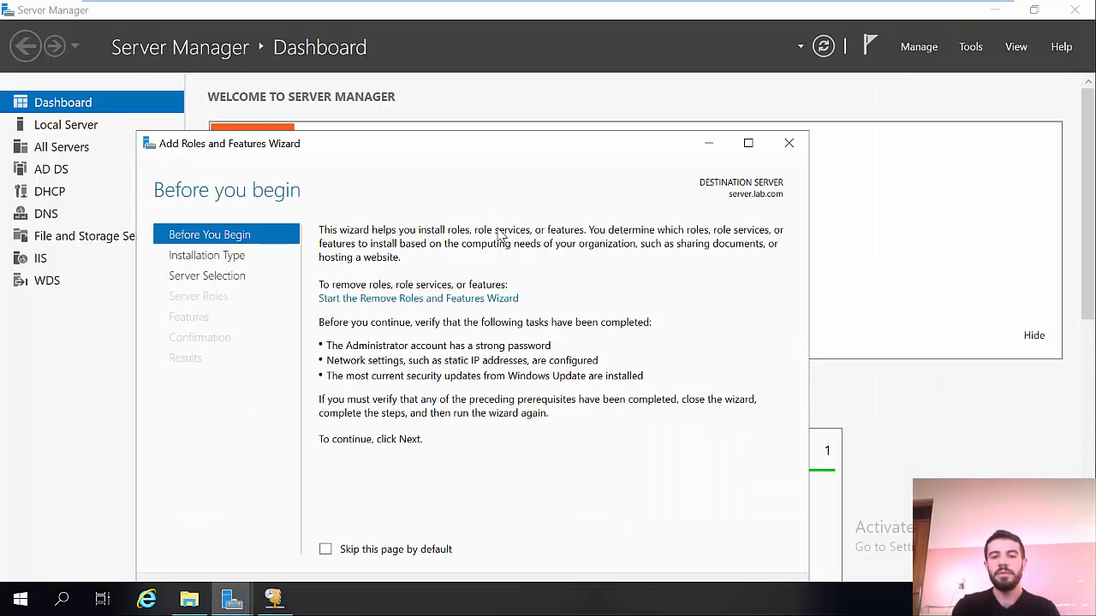
{"action": "left_click", "coordinate": [602, 526]}
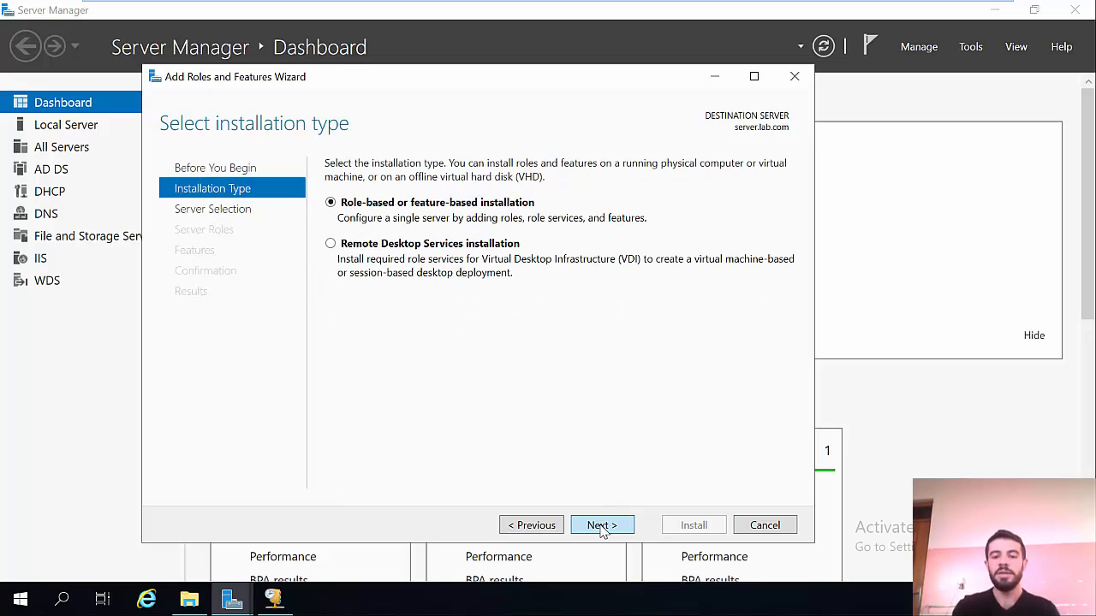
{"action": "left_click", "coordinate": [601, 526]}
{"action": "left_click", "coordinate": [602, 526]}
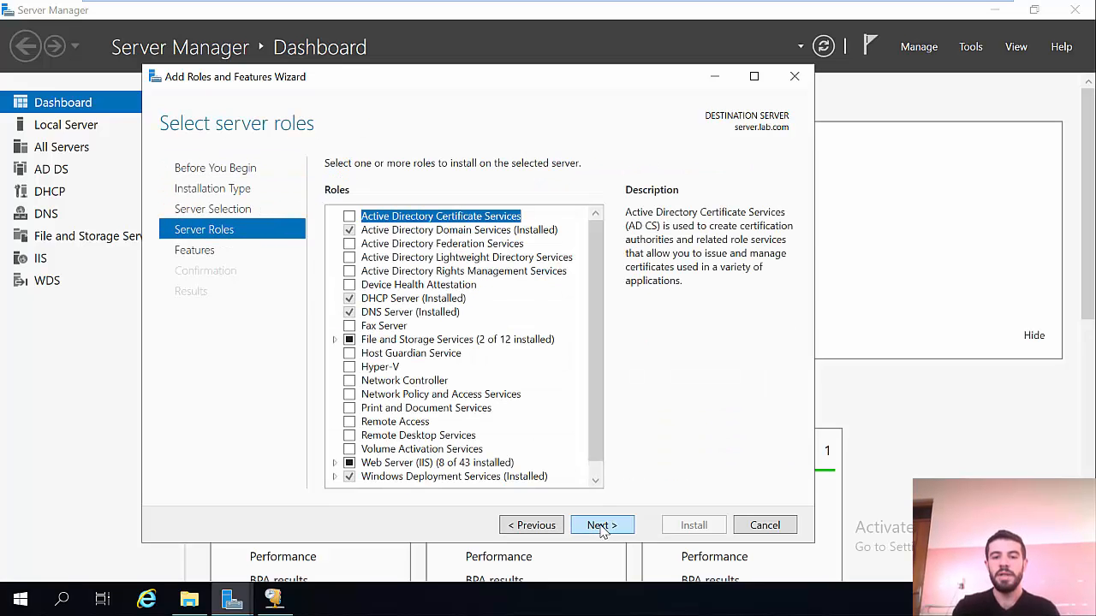
Step: Install File Server Resource Manager with its management tools and close the wizard
{"action": "left_click", "coordinate": [334, 340]}
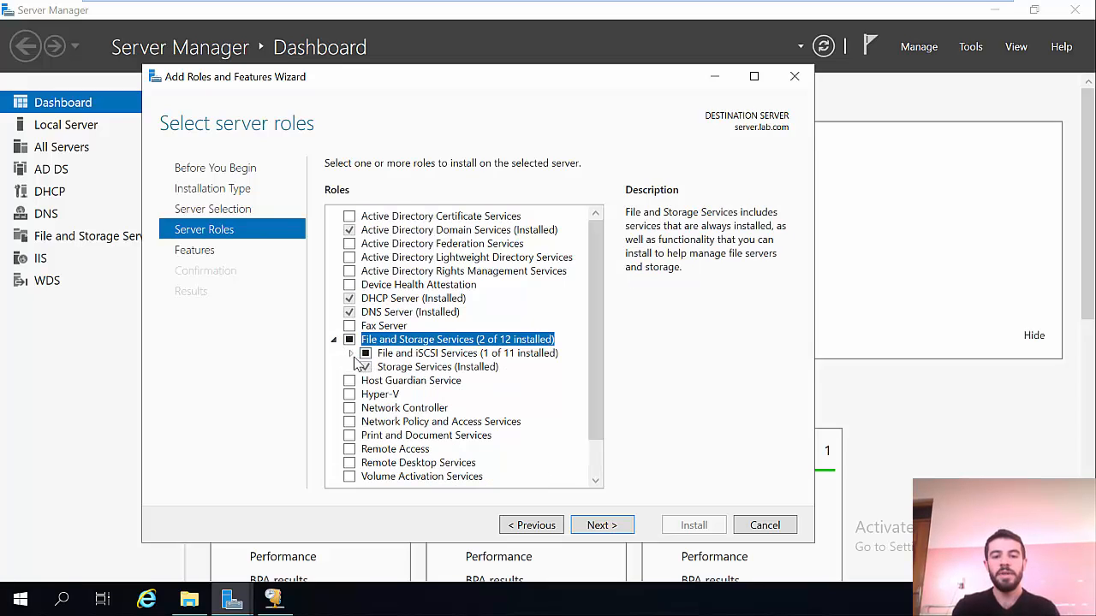
{"action": "left_click", "coordinate": [349, 354]}
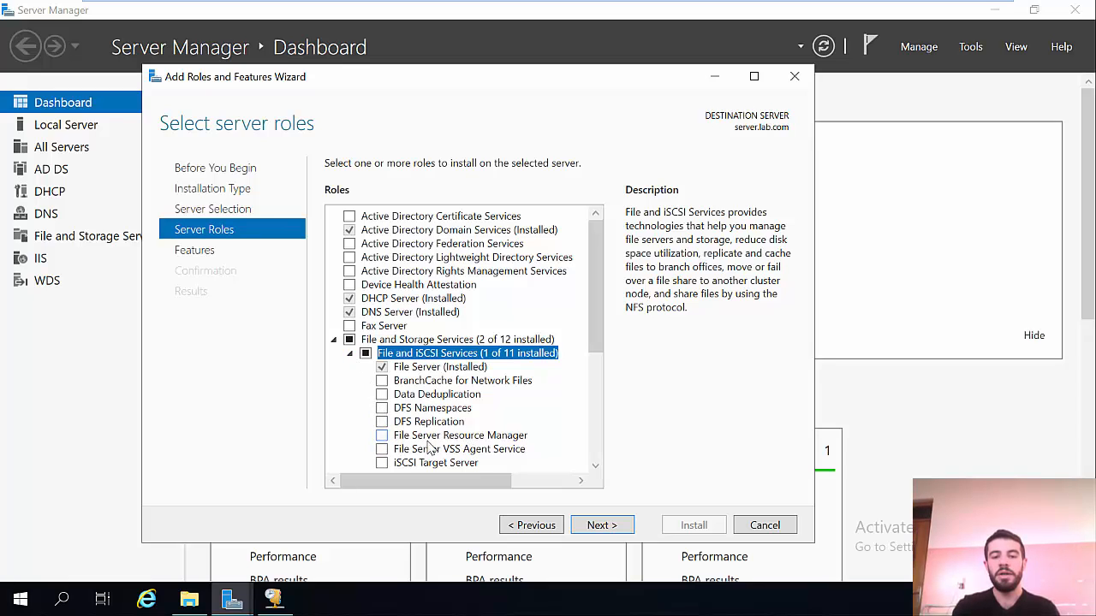
{"action": "left_click", "coordinate": [382, 435]}
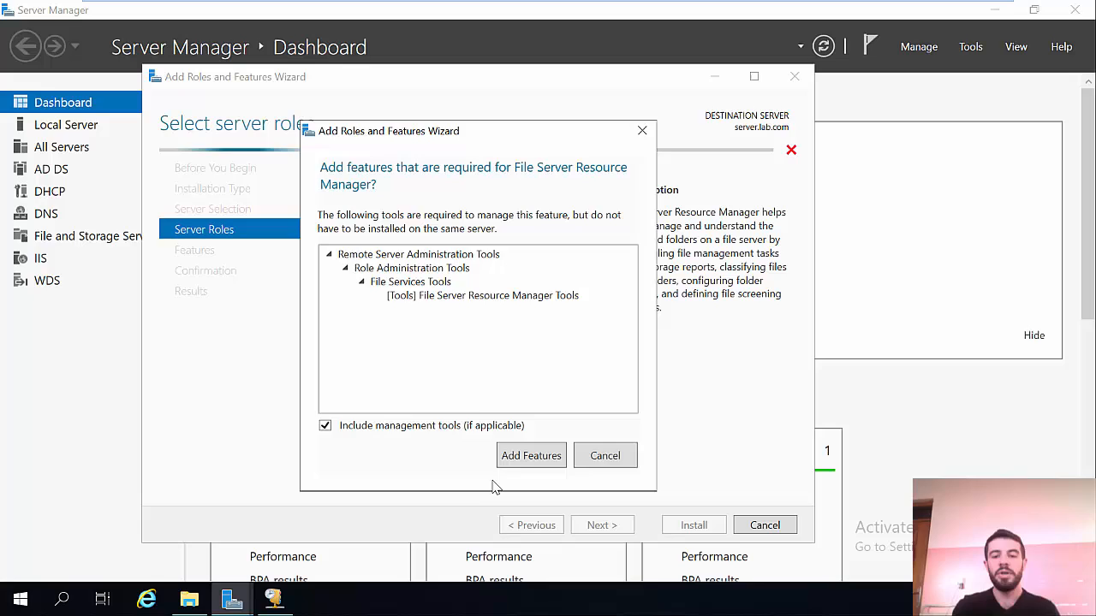
{"action": "left_click", "coordinate": [529, 457]}
{"action": "left_click", "coordinate": [599, 525]}
{"action": "left_click", "coordinate": [599, 525]}
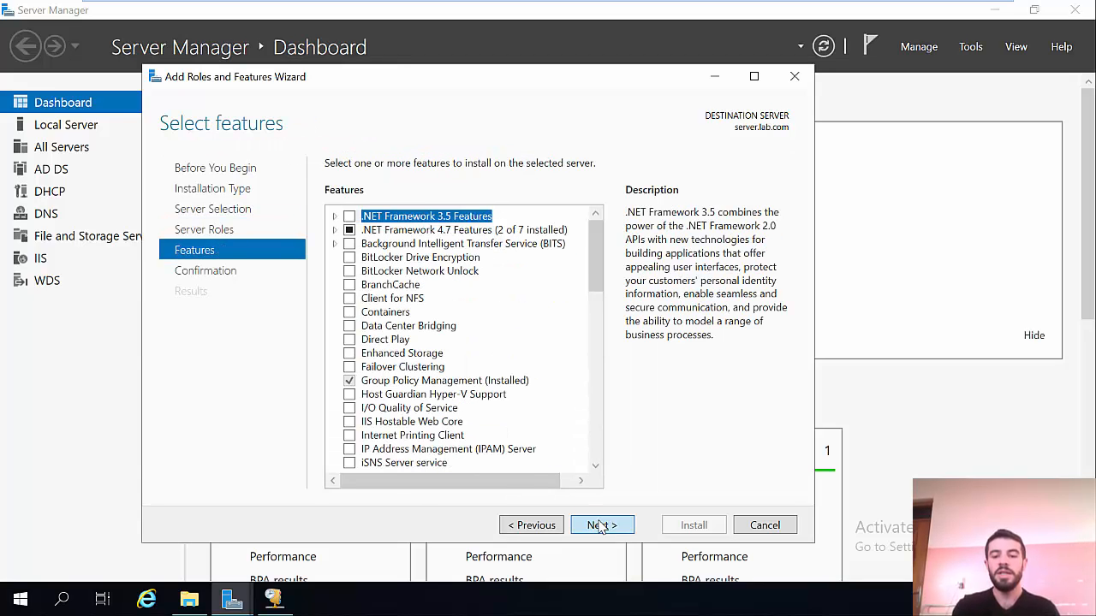
{"action": "key", "text": "Return"}
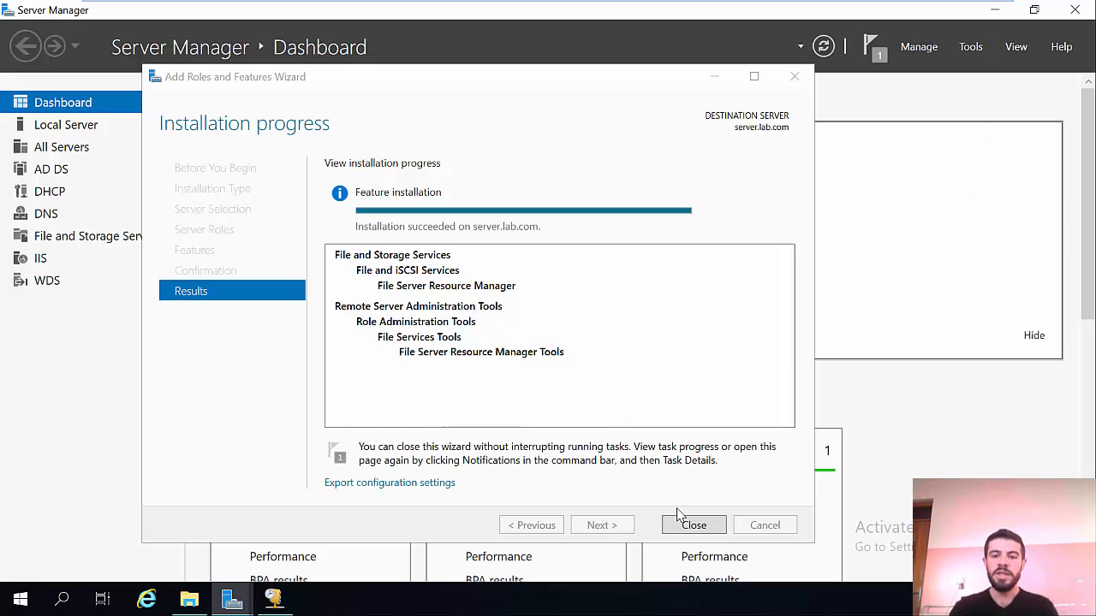
{"action": "left_click", "coordinate": [693, 526]}
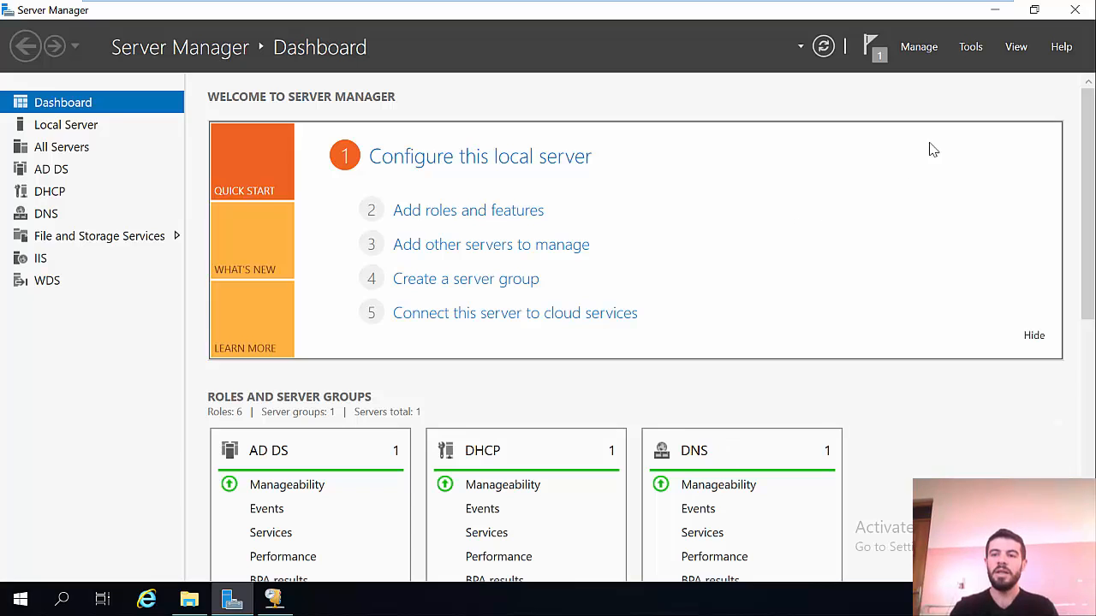
Step: Launch File Server Resource Manager and bring up the Quotas options under Quota Management
{"action": "left_click", "coordinate": [971, 48]}
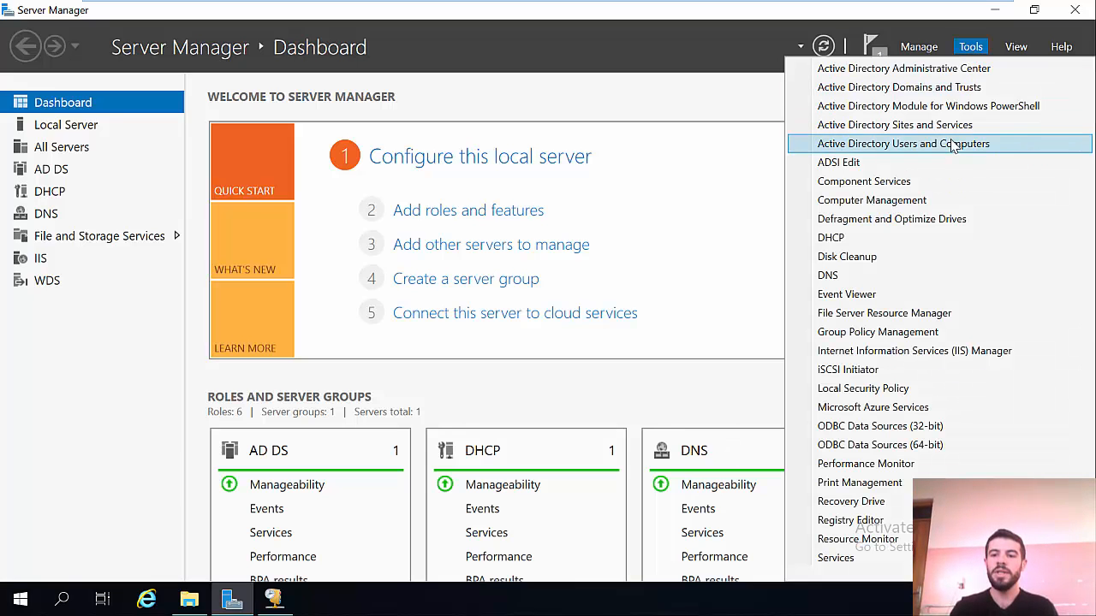
{"action": "left_click", "coordinate": [881, 319]}
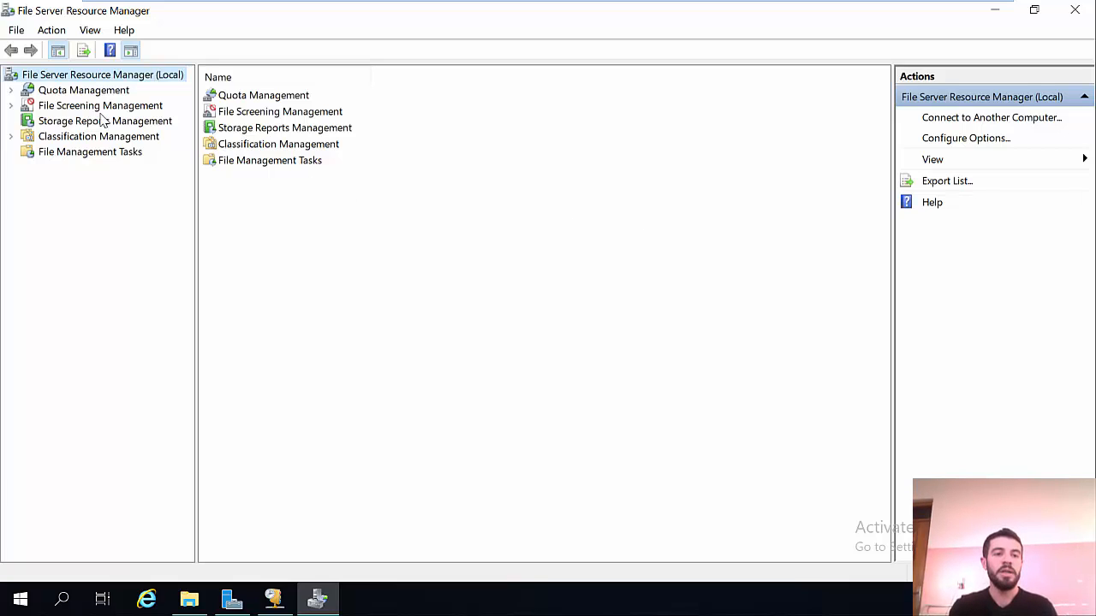
{"action": "left_click", "coordinate": [10, 89]}
{"action": "left_click", "coordinate": [60, 107]}
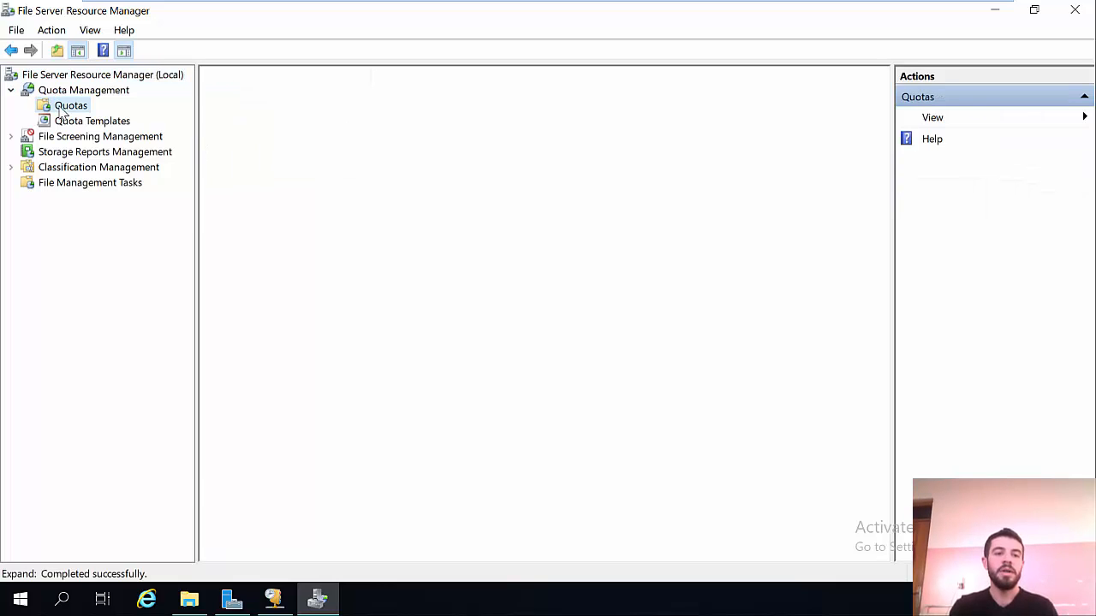
{"action": "right_click", "coordinate": [69, 109]}
{"action": "left_click", "coordinate": [53, 108]}
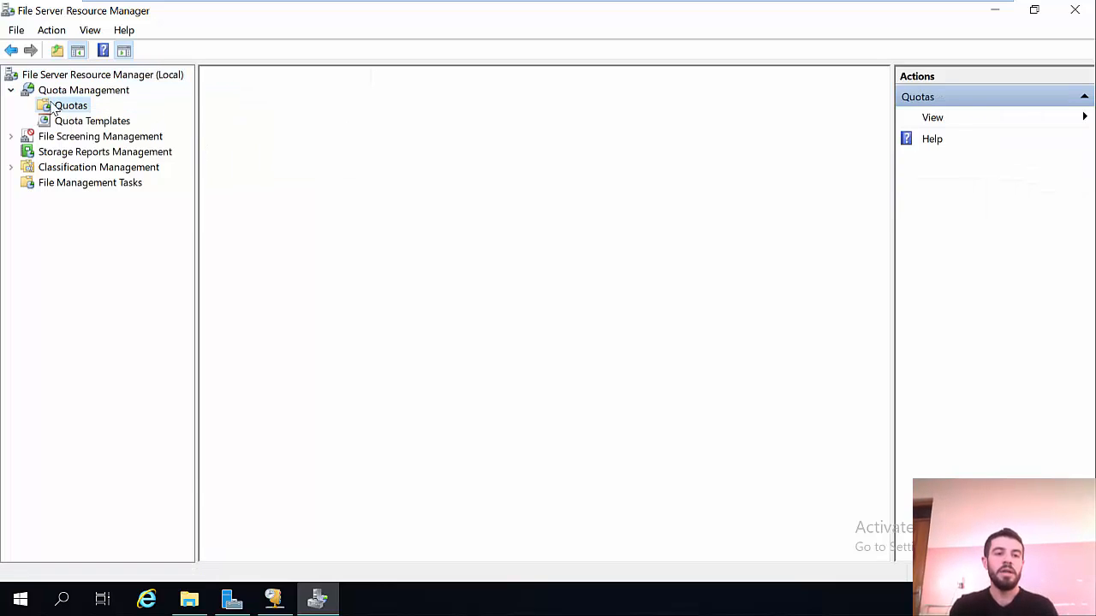
{"action": "right_click", "coordinate": [53, 107]}
Step: Start a new quota and set its path to the Desktop\cihan folder
{"action": "left_click", "coordinate": [122, 114]}
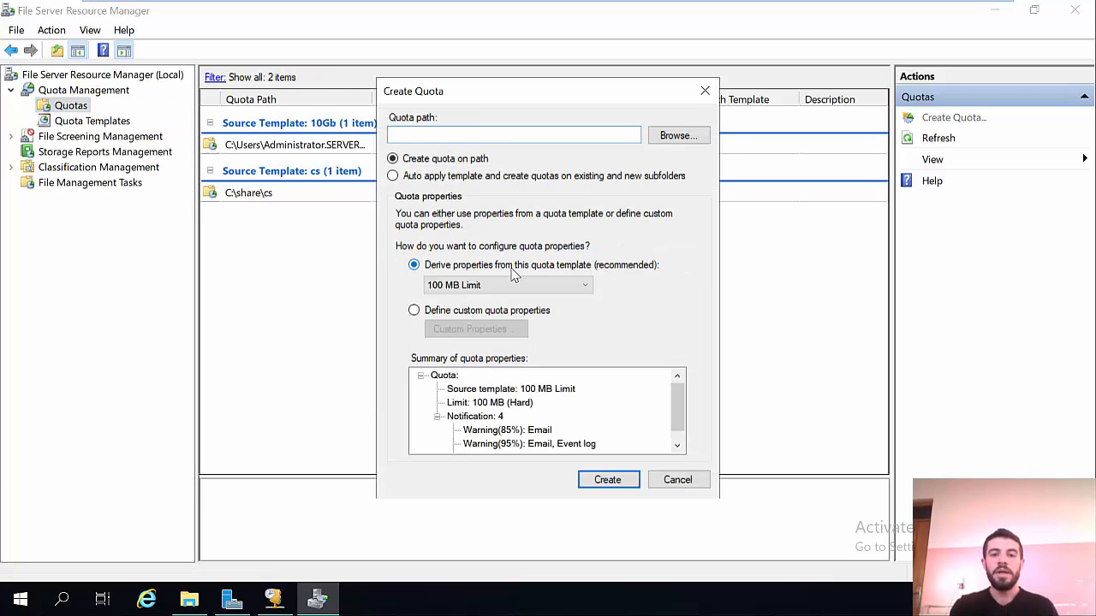
{"action": "left_click", "coordinate": [667, 140]}
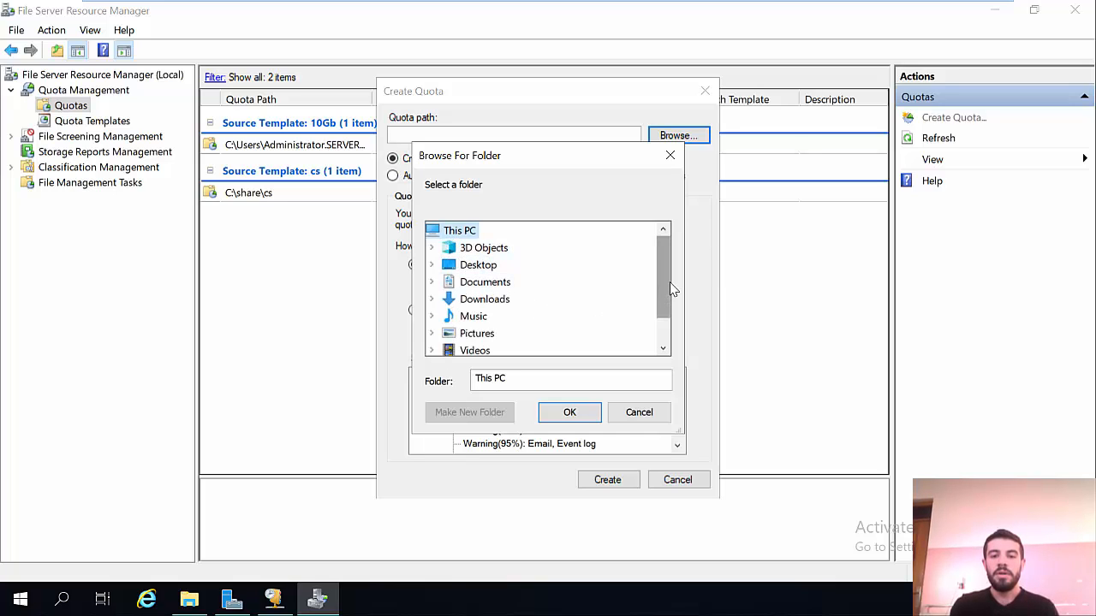
{"action": "left_click_drag", "start_coordinate": [662, 283], "coordinate": [662, 309]}
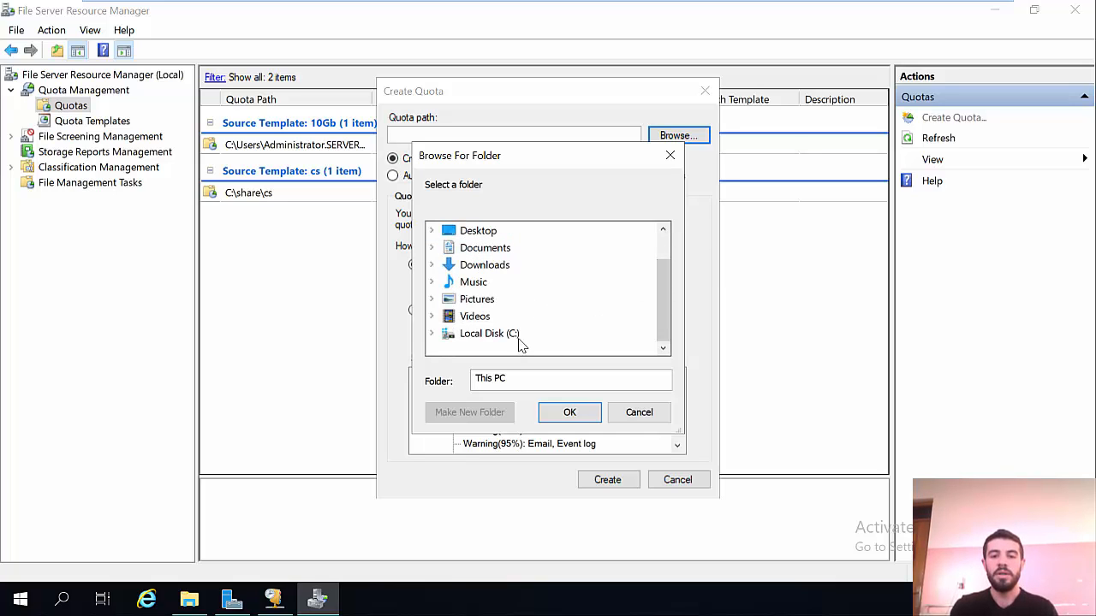
{"action": "left_click", "coordinate": [487, 233]}
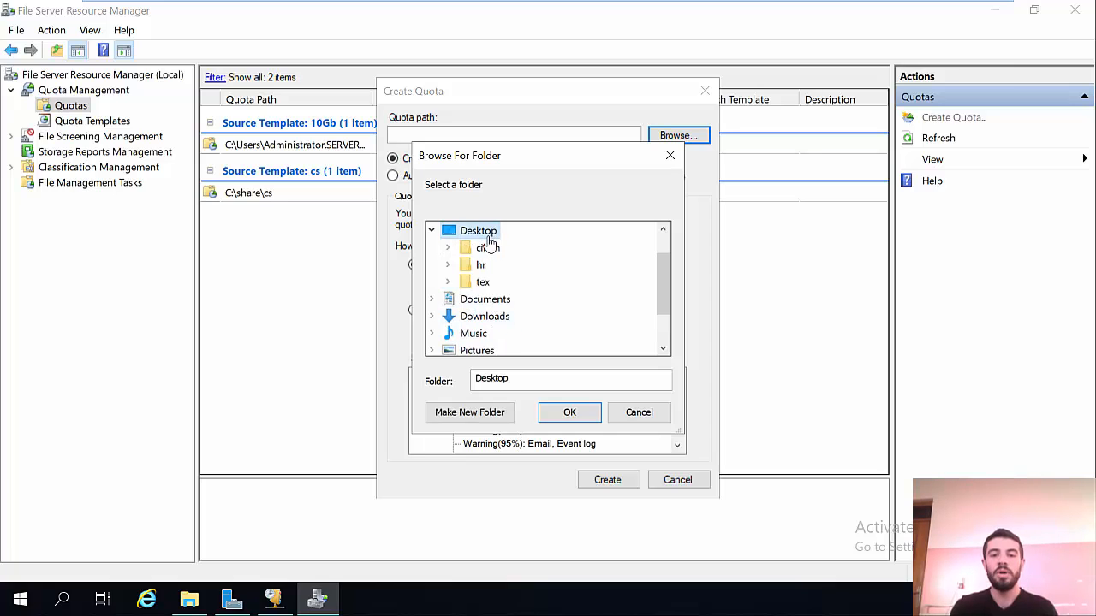
{"action": "left_click", "coordinate": [488, 247]}
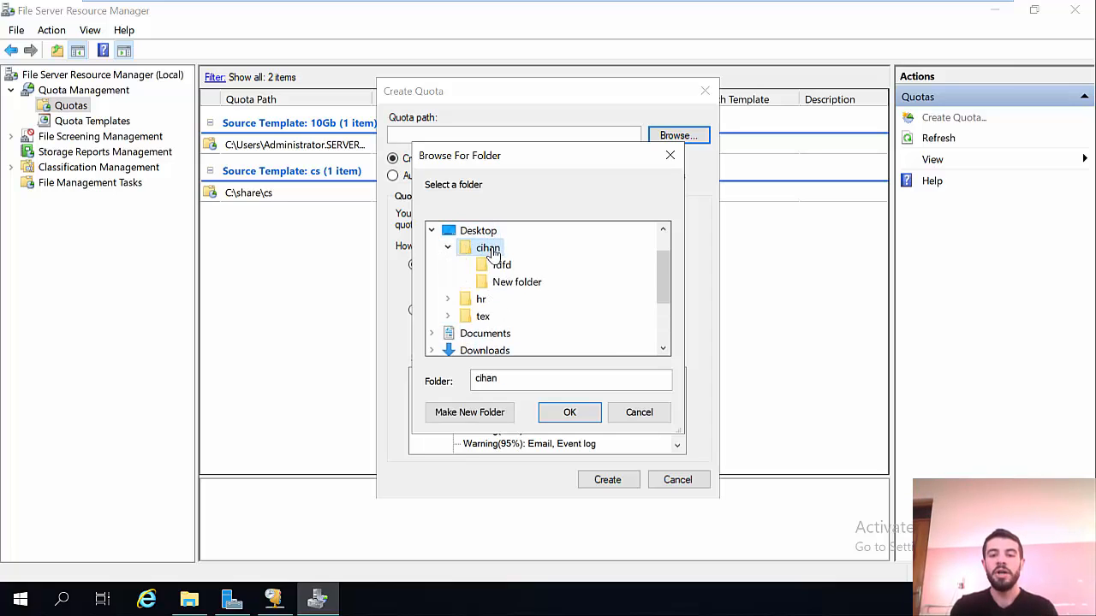
{"action": "left_click", "coordinate": [568, 411]}
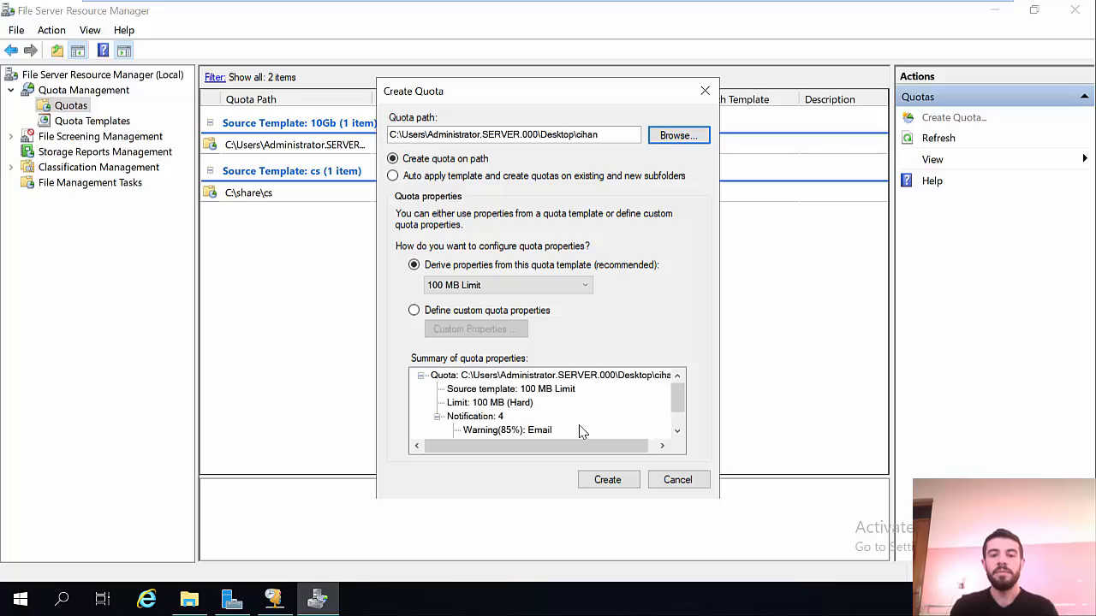
Step: Create the quota from the 100 MB Limit template, then switch to the Windows 7 client
{"action": "left_click", "coordinate": [580, 288]}
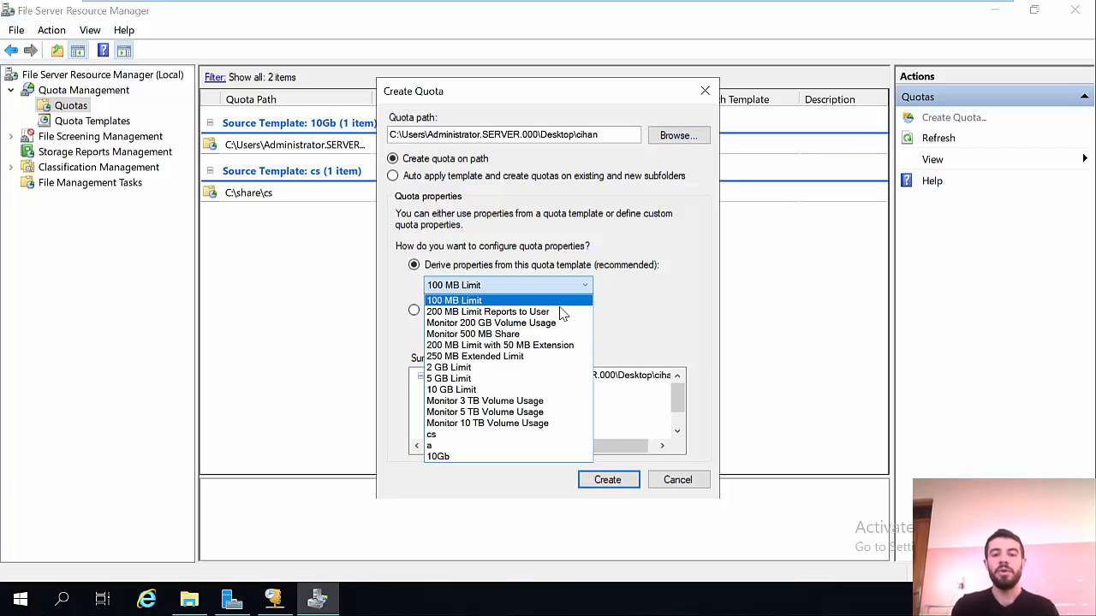
{"action": "left_click", "coordinate": [498, 301]}
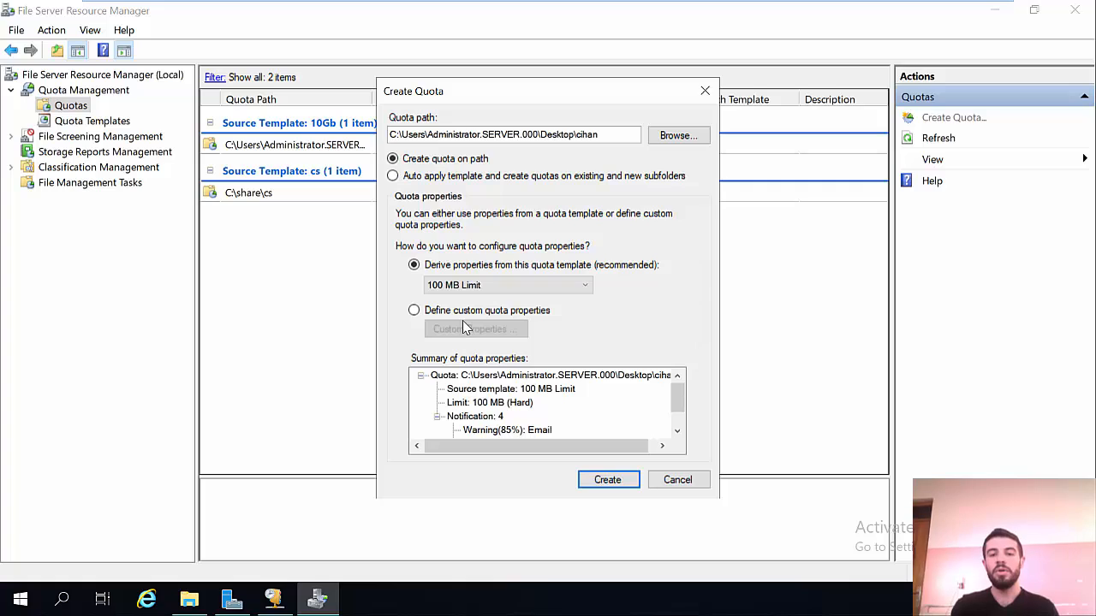
{"action": "left_click", "coordinate": [606, 480]}
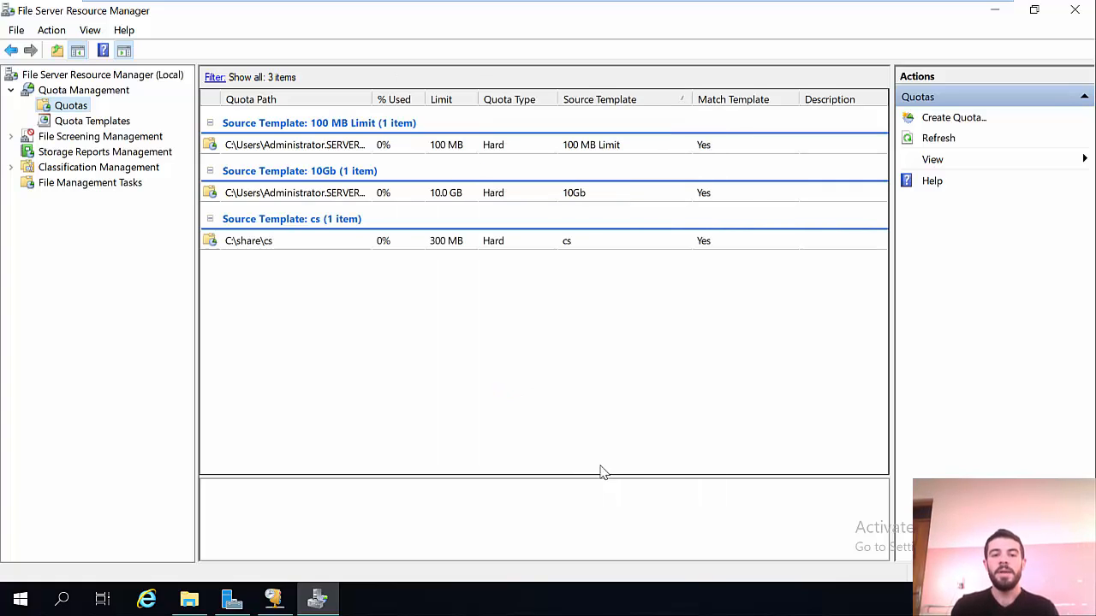
{"action": "left_click", "coordinate": [800, 9]}
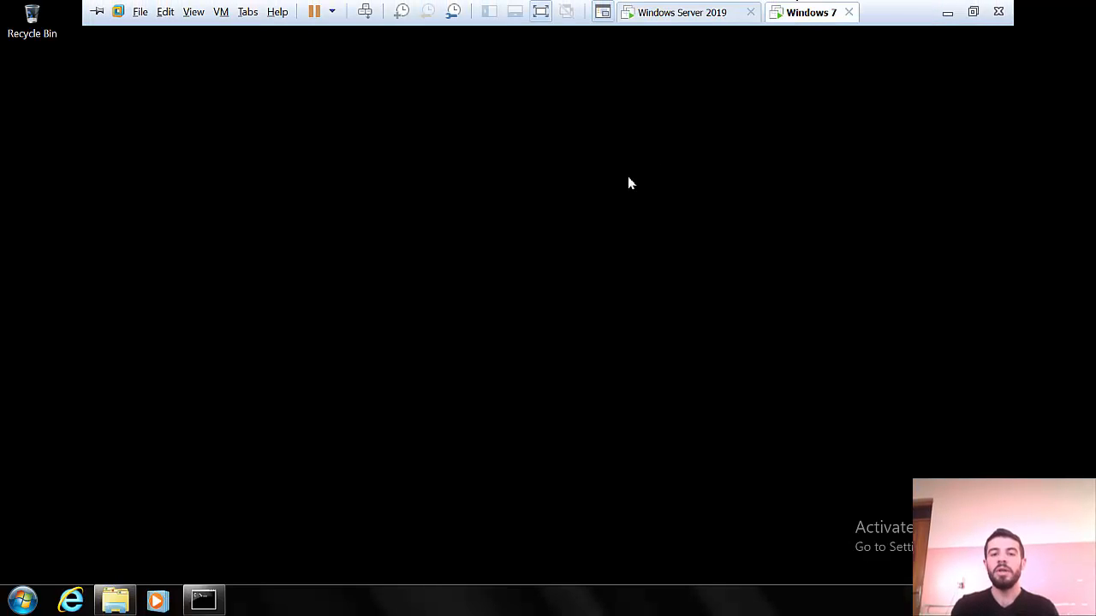
Step: Refresh the client's Computer view so Z: shows 99.9 MB free of 100 MB
{"action": "left_click", "coordinate": [120, 600]}
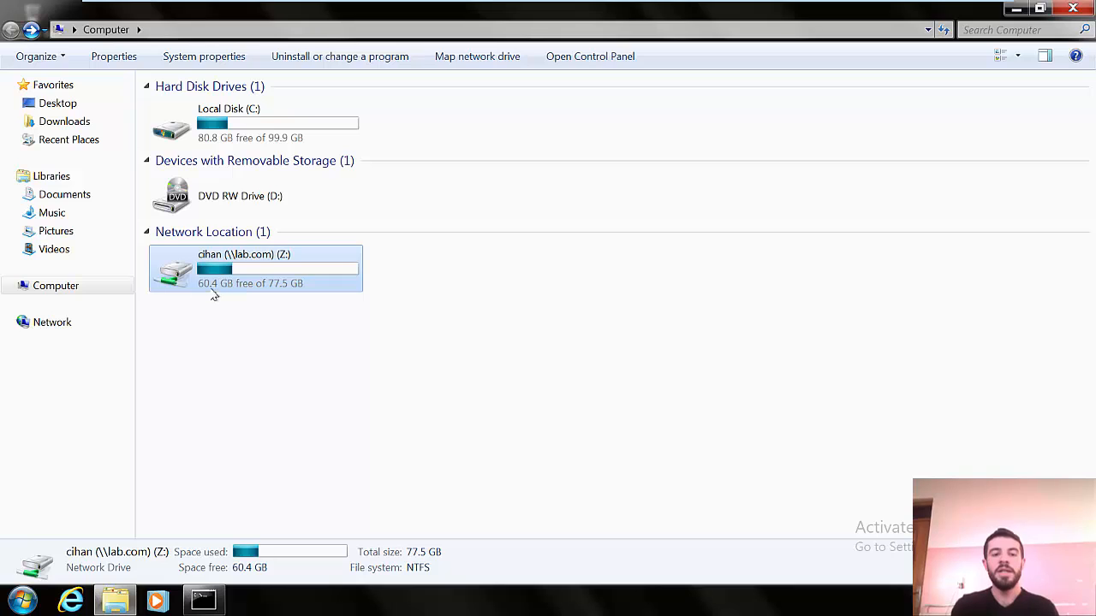
{"action": "right_click", "coordinate": [615, 346]}
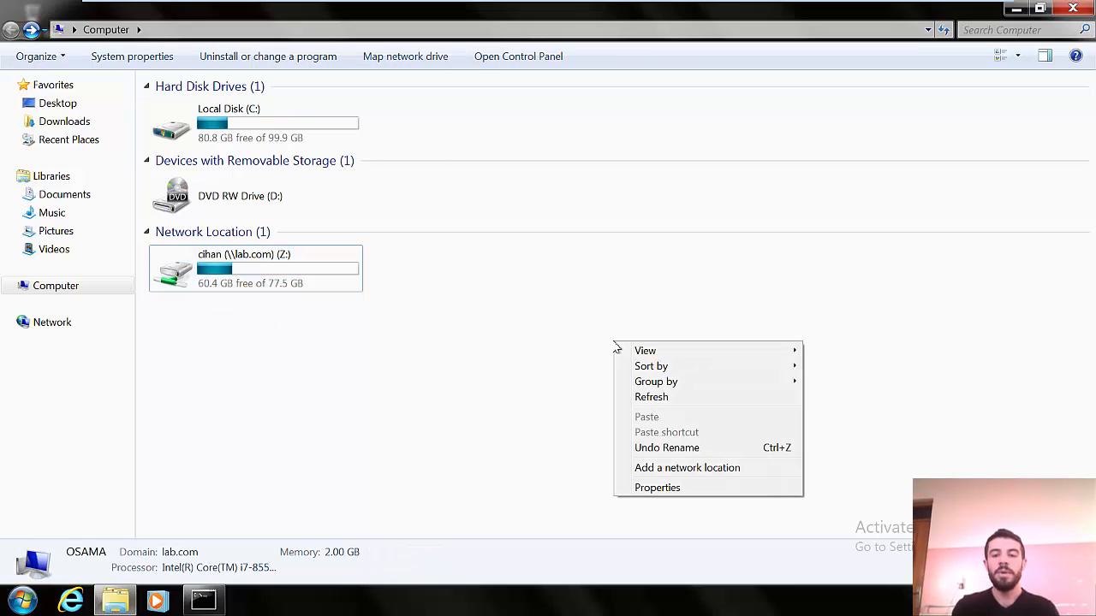
{"action": "left_click", "coordinate": [652, 397]}
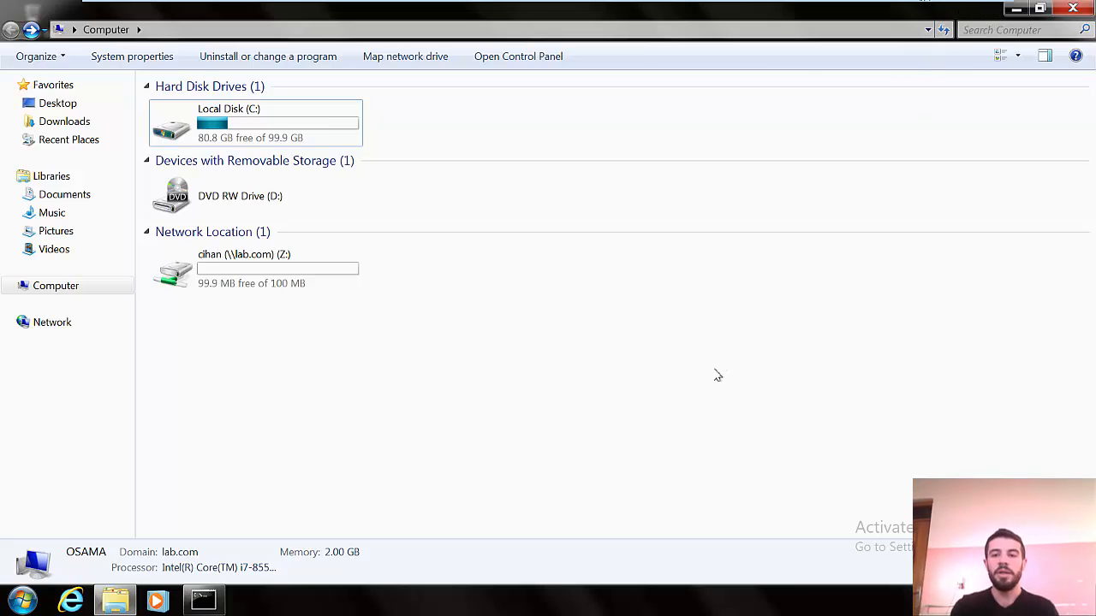
Step: Back on the server, start a new file screen from File Screening Management > File Screens
{"action": "mouse_move", "coordinate": [790, 4]}
{"action": "left_click", "coordinate": [721, 12]}
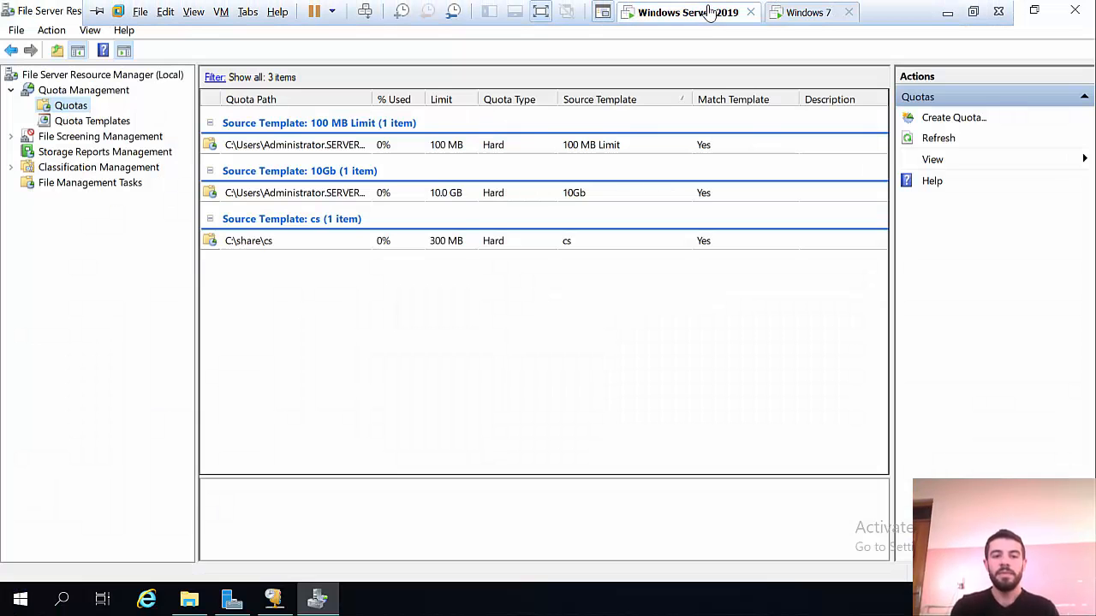
{"action": "left_click", "coordinate": [85, 141]}
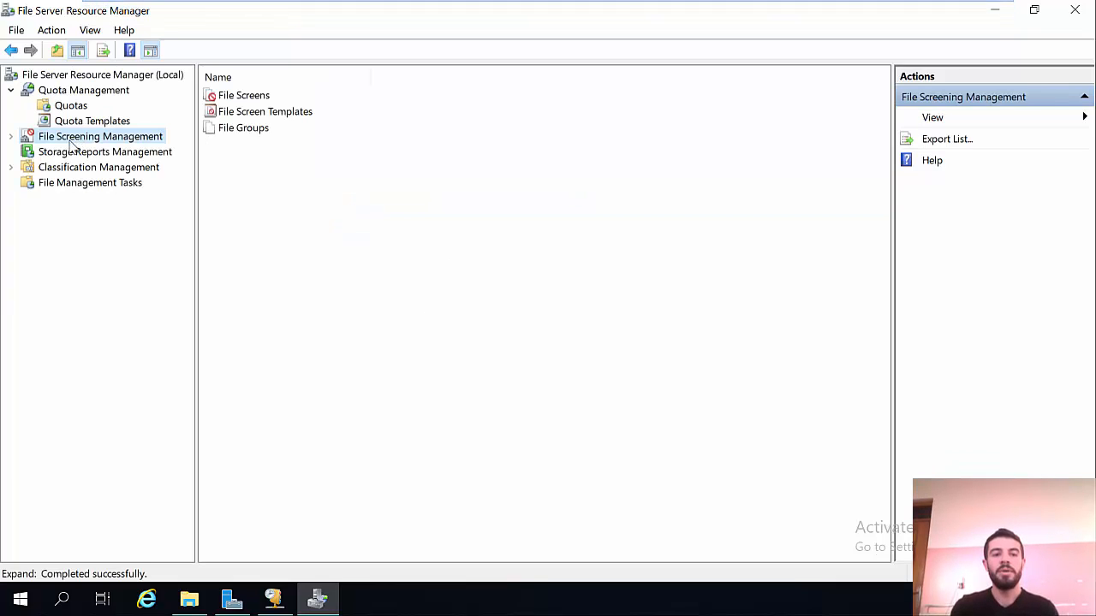
{"action": "left_click", "coordinate": [10, 137]}
{"action": "left_click", "coordinate": [60, 154]}
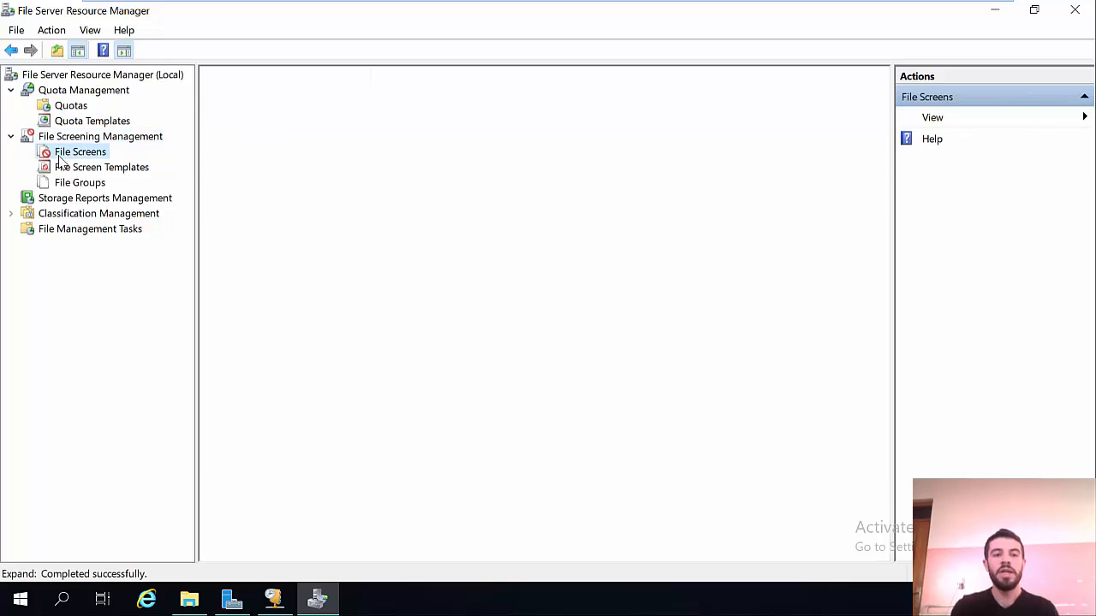
{"action": "right_click", "coordinate": [60, 158]}
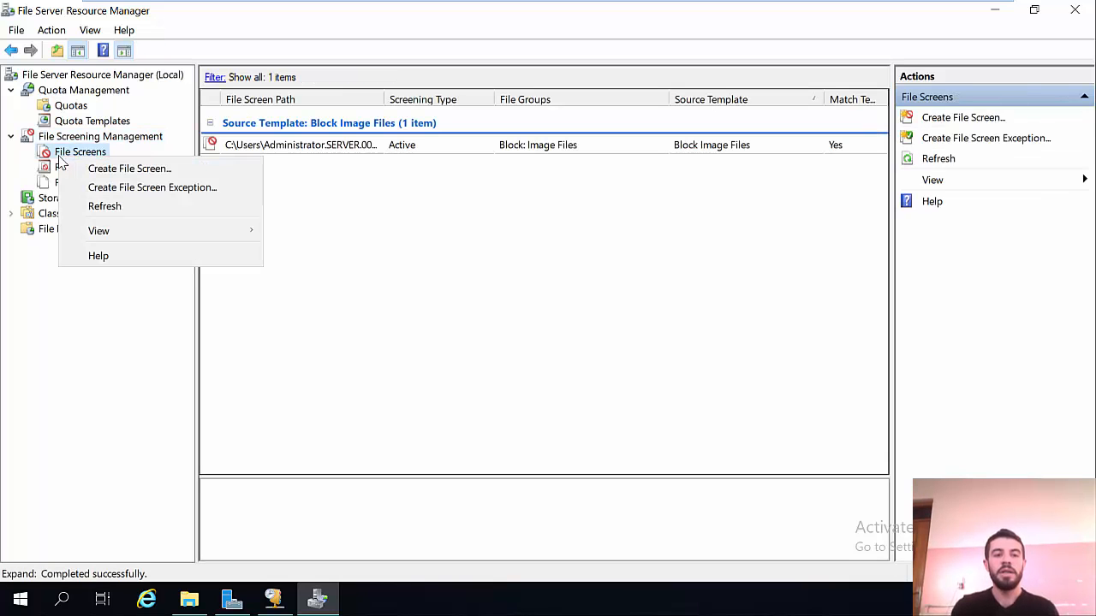
{"action": "left_click", "coordinate": [120, 169]}
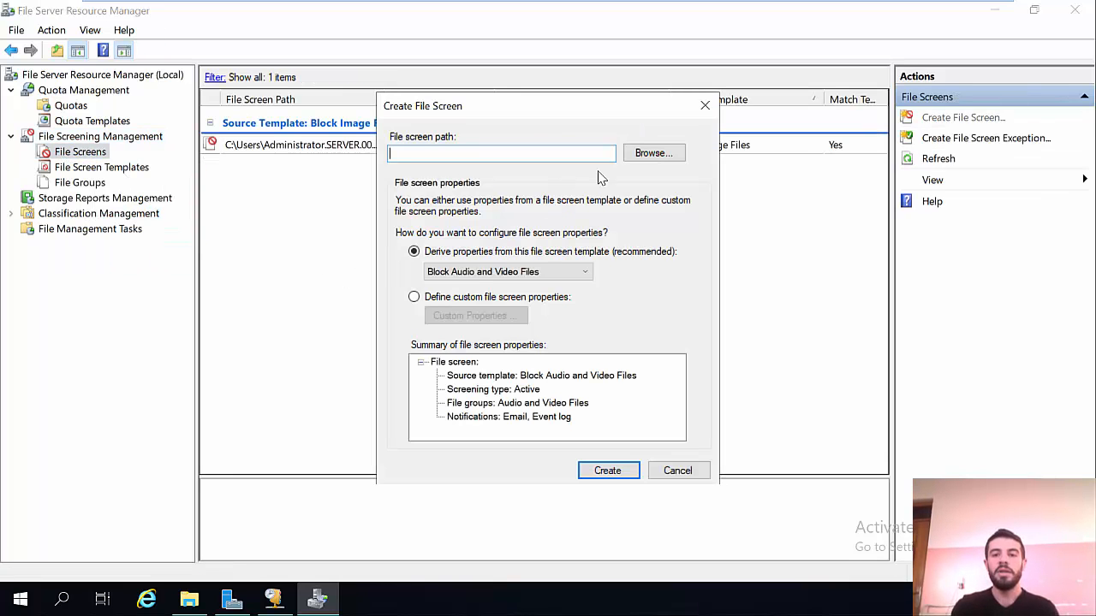
Step: Set the file screen path to the cihan folder on the Desktop
{"action": "left_click", "coordinate": [647, 154]}
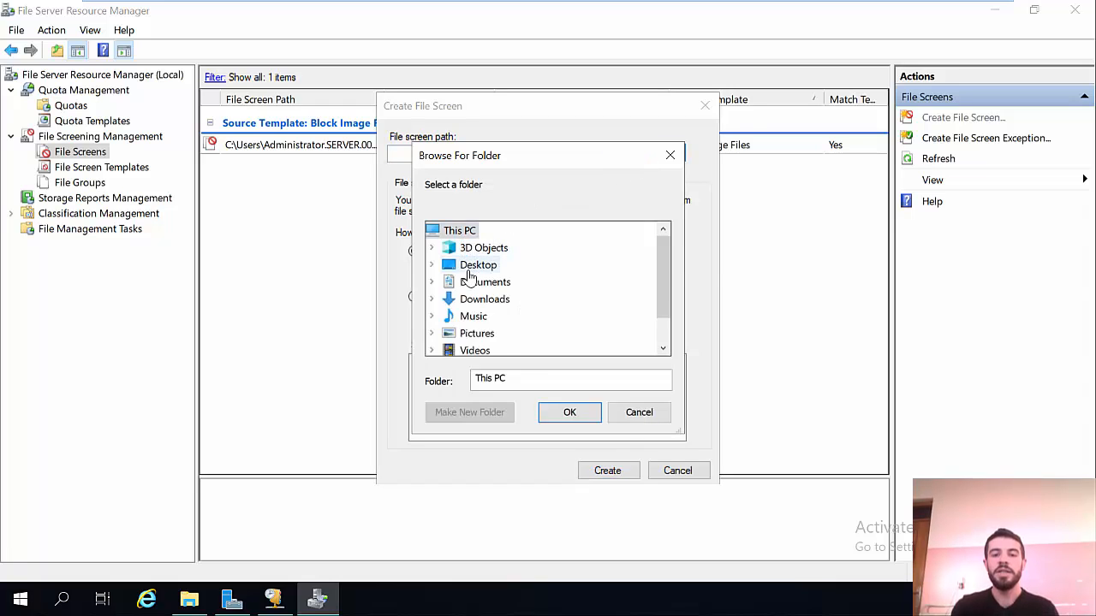
{"action": "double_click", "coordinate": [471, 267]}
{"action": "double_click", "coordinate": [487, 284]}
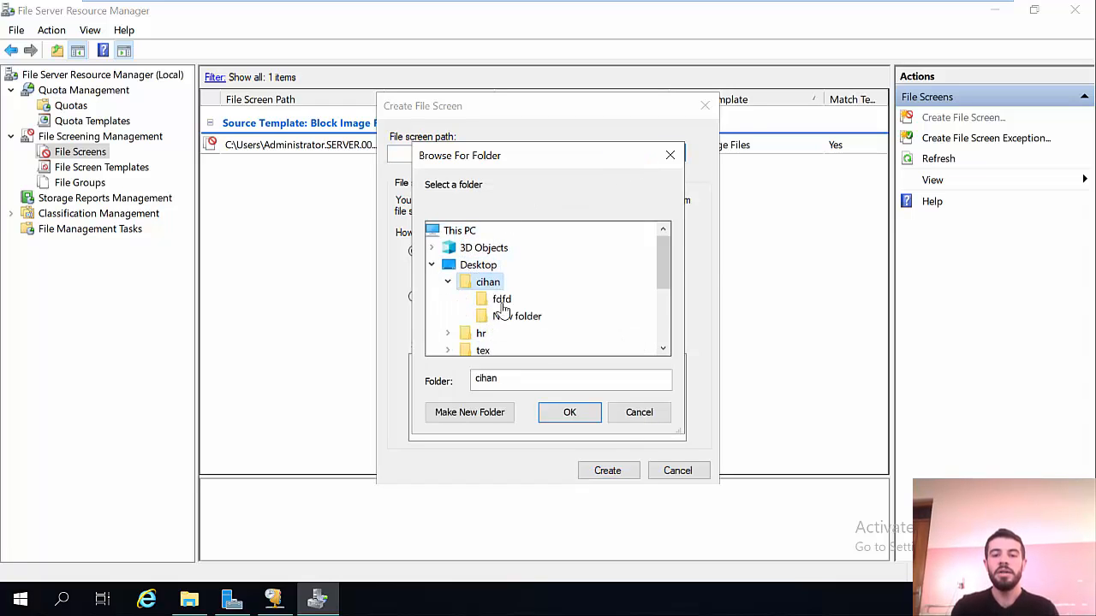
{"action": "left_click", "coordinate": [564, 411]}
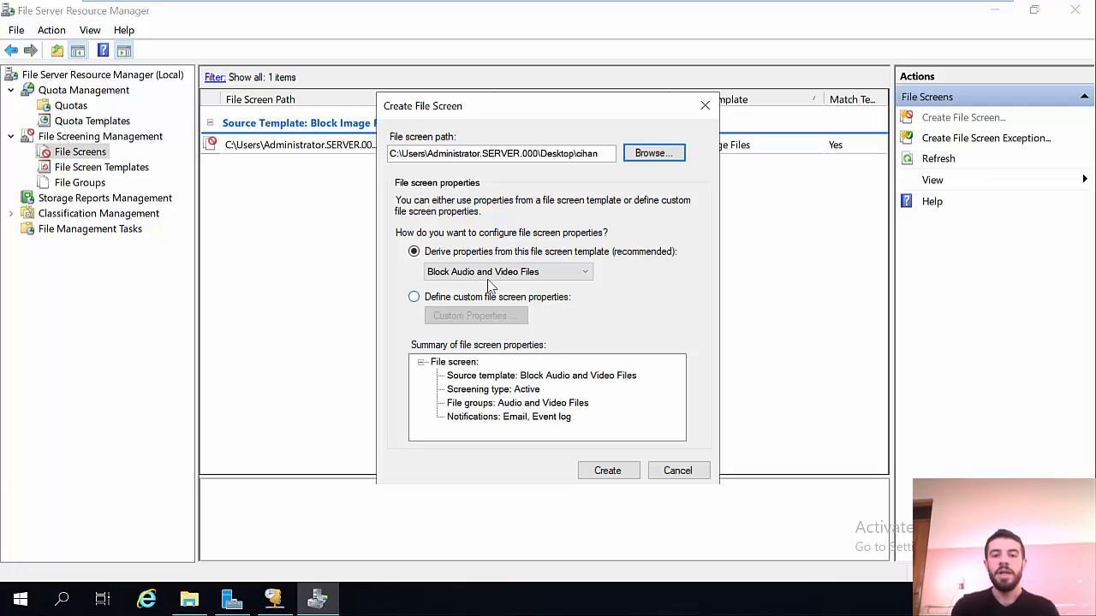
{"action": "left_click", "coordinate": [572, 272]}
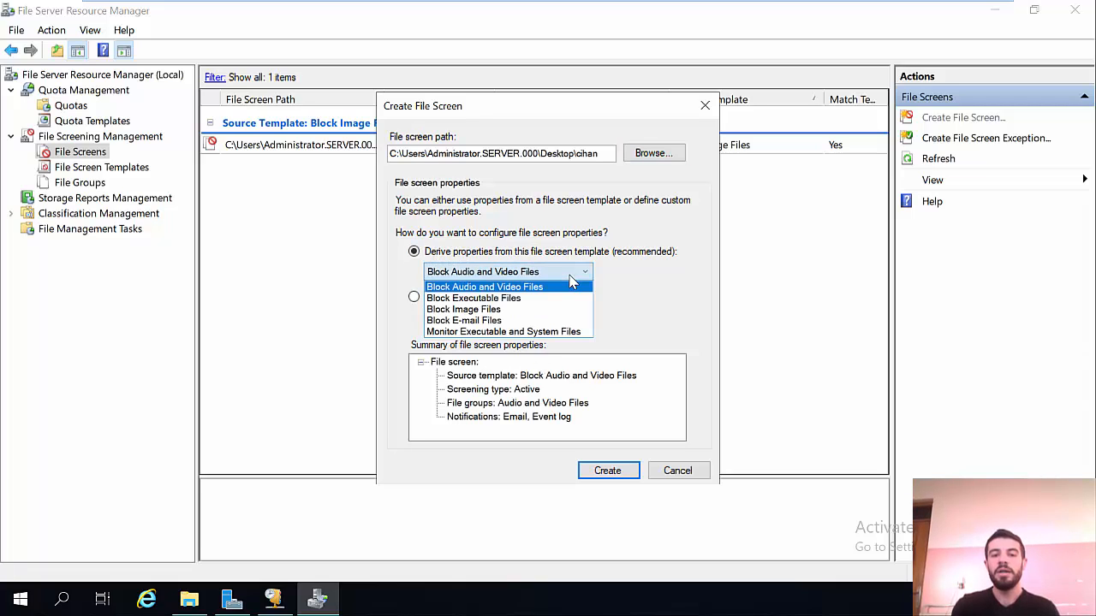